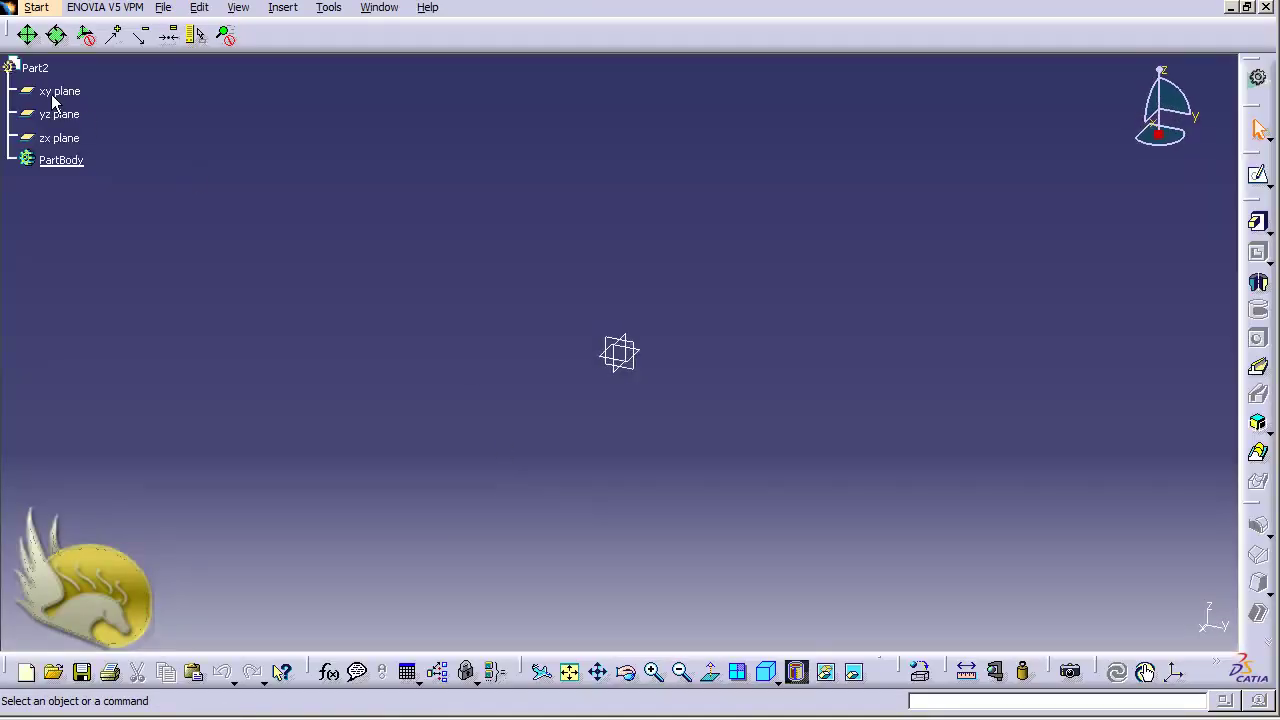
Step: Start a sketch on the xy plane and draw a circle centred on the origin with a radius of about 114 mm
left_click(58, 91)
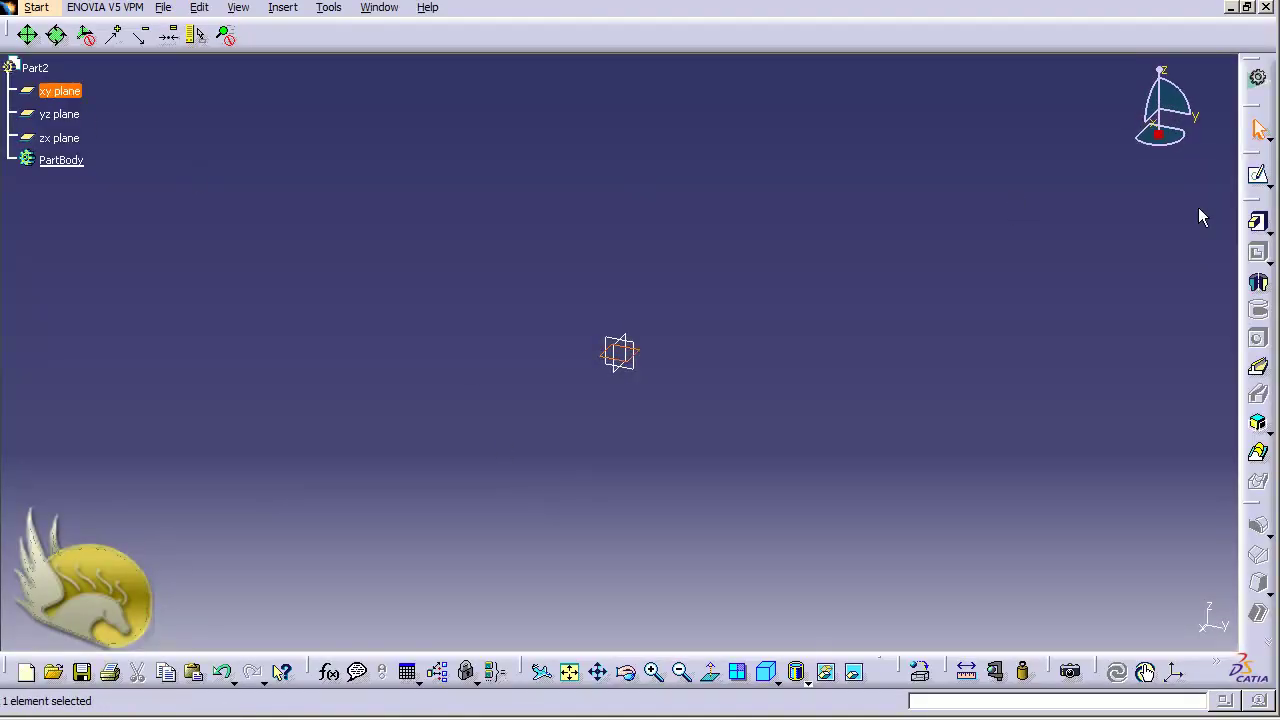
left_click(1257, 174)
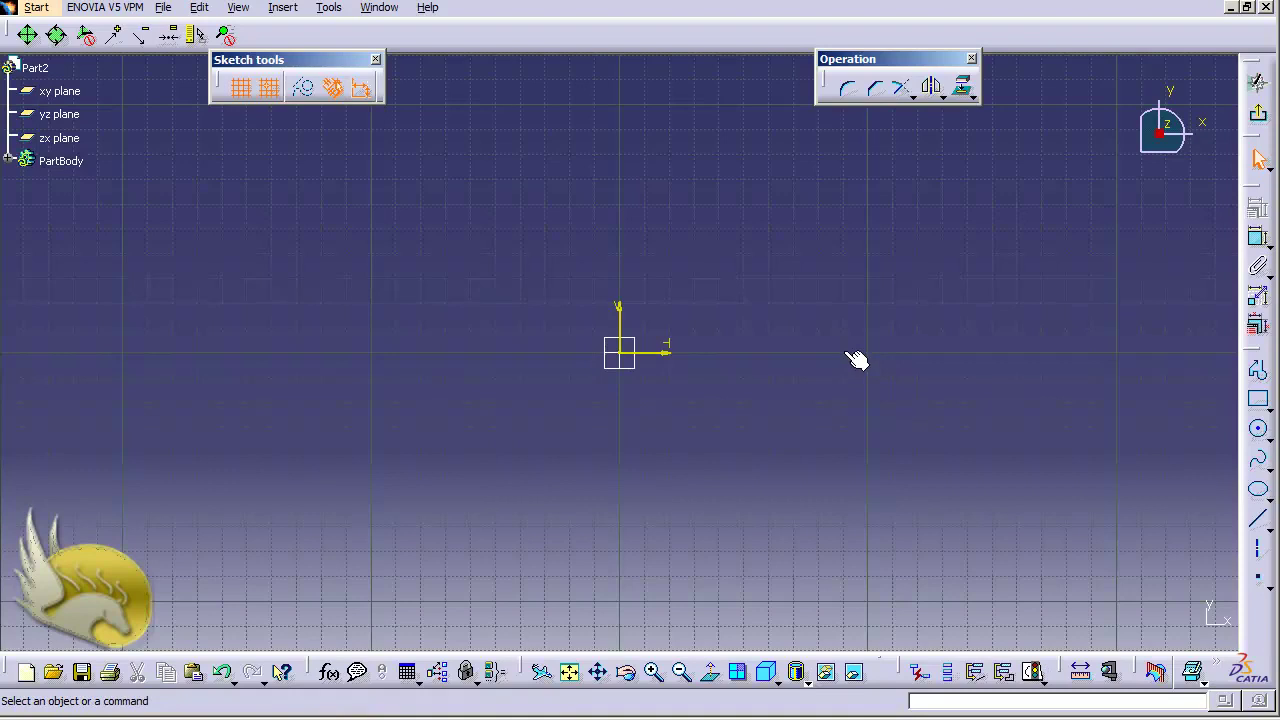
left_click(1260, 432)
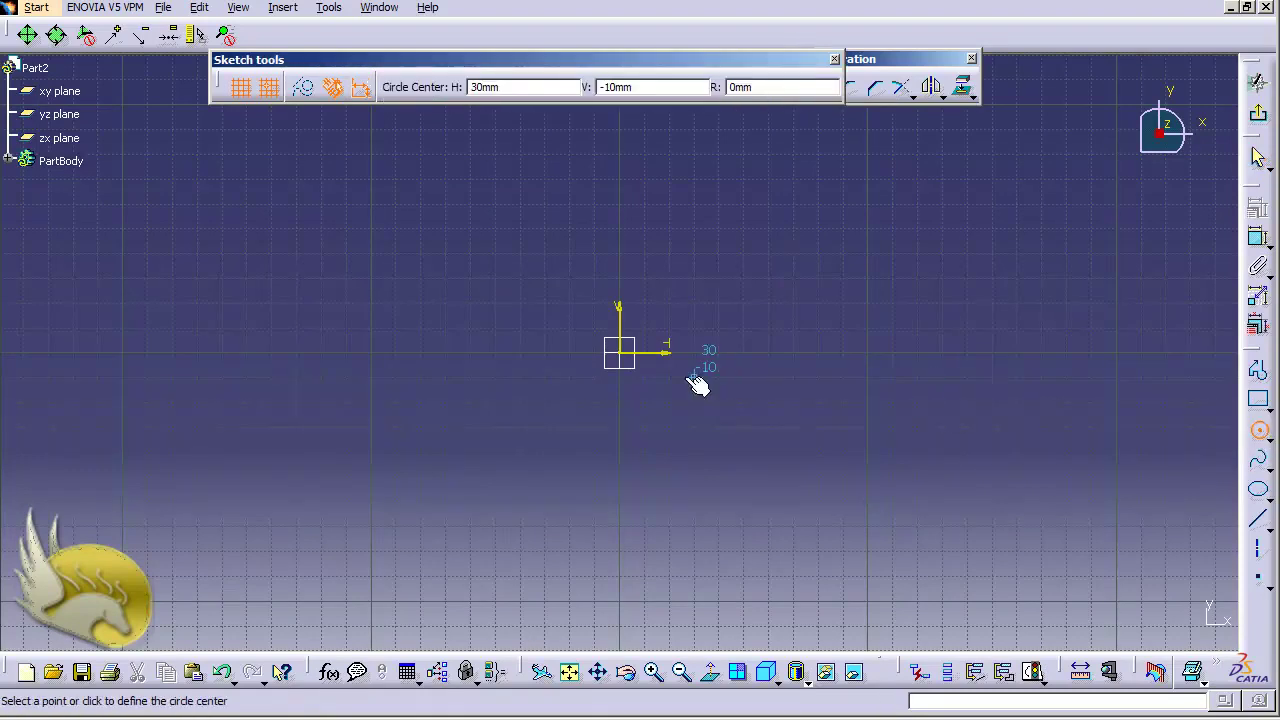
left_click(621, 353)
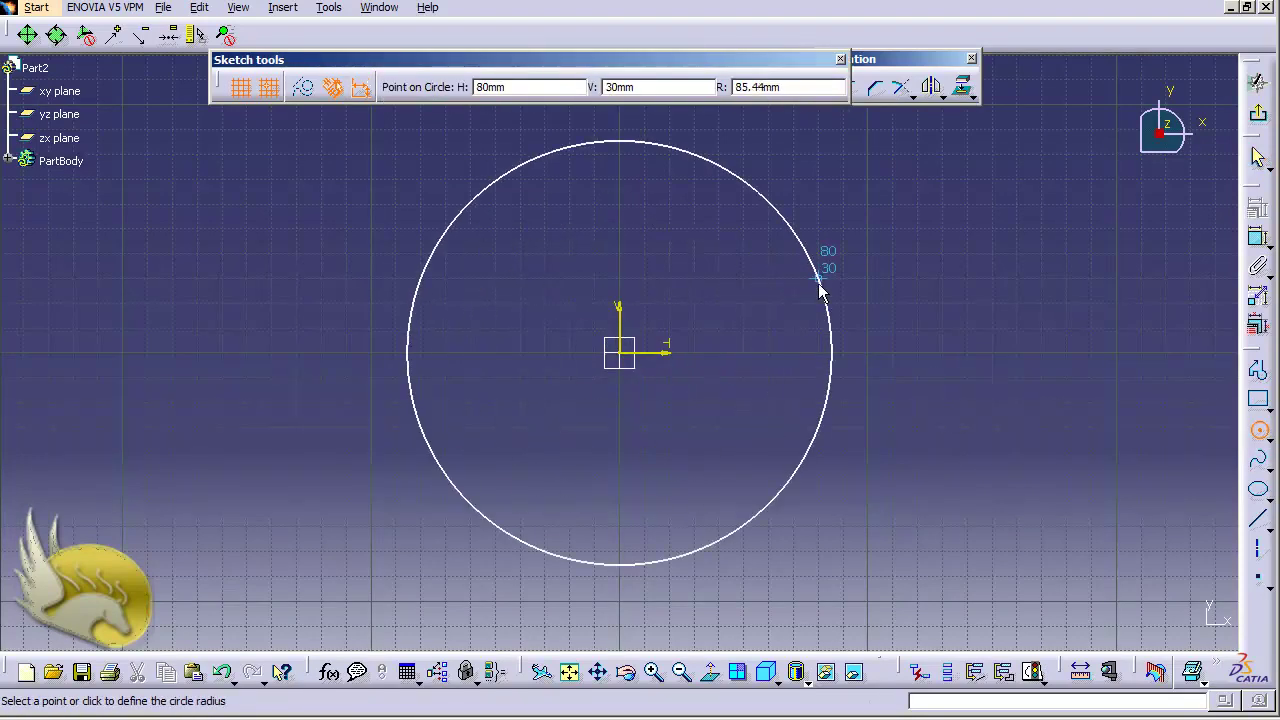
left_click(887, 265)
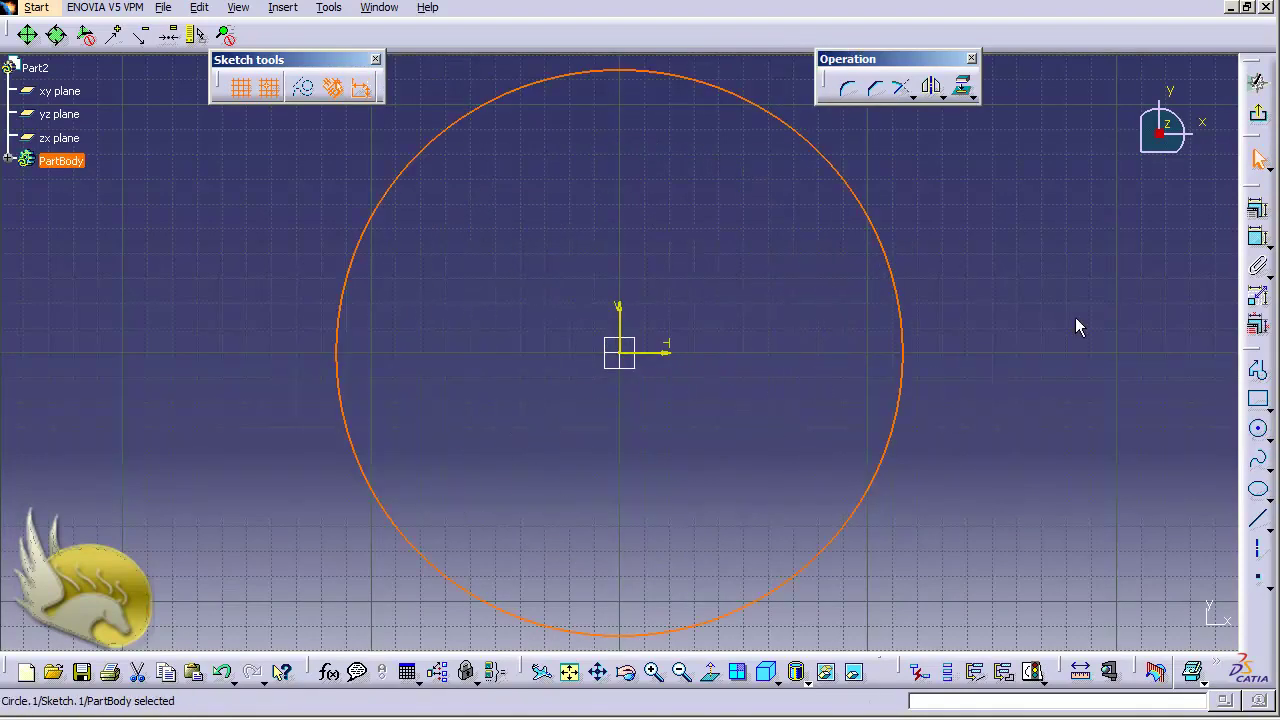
Step: Dimension the circle, switch the constraint from diameter to radius, and set it to 200 mm
left_click(1258, 263)
left_click(972, 241)
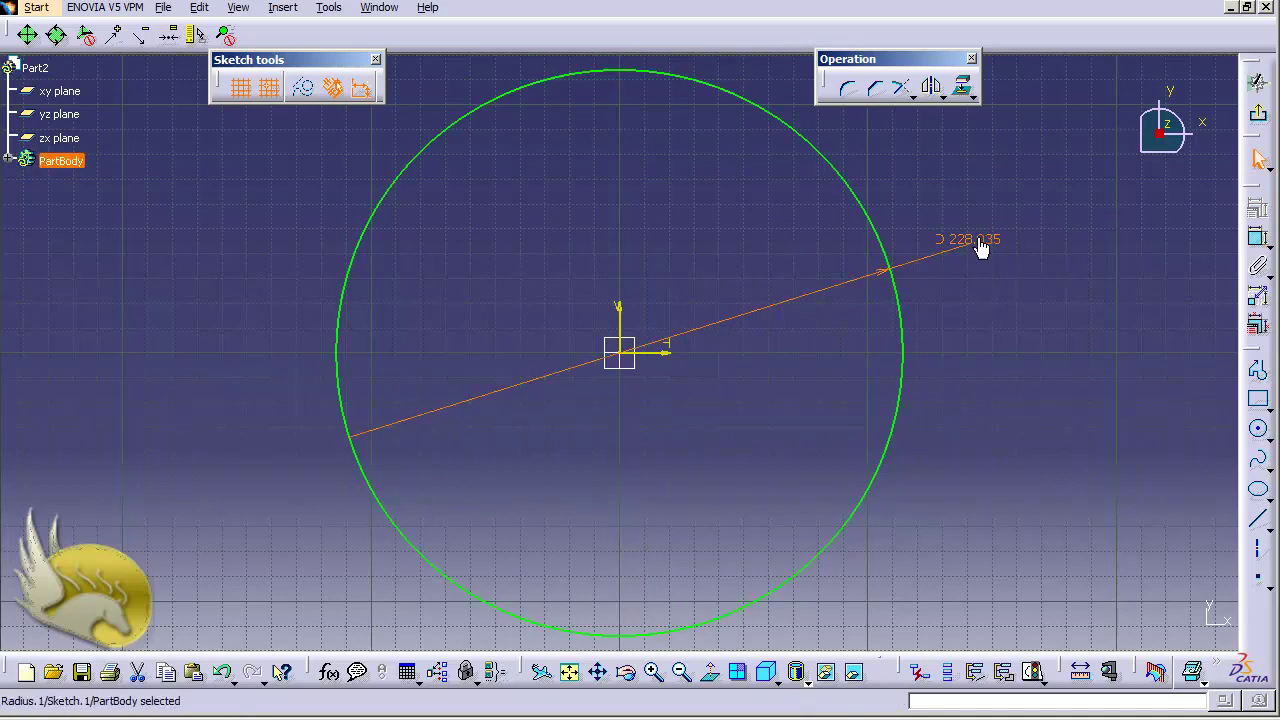
double_click(980, 244)
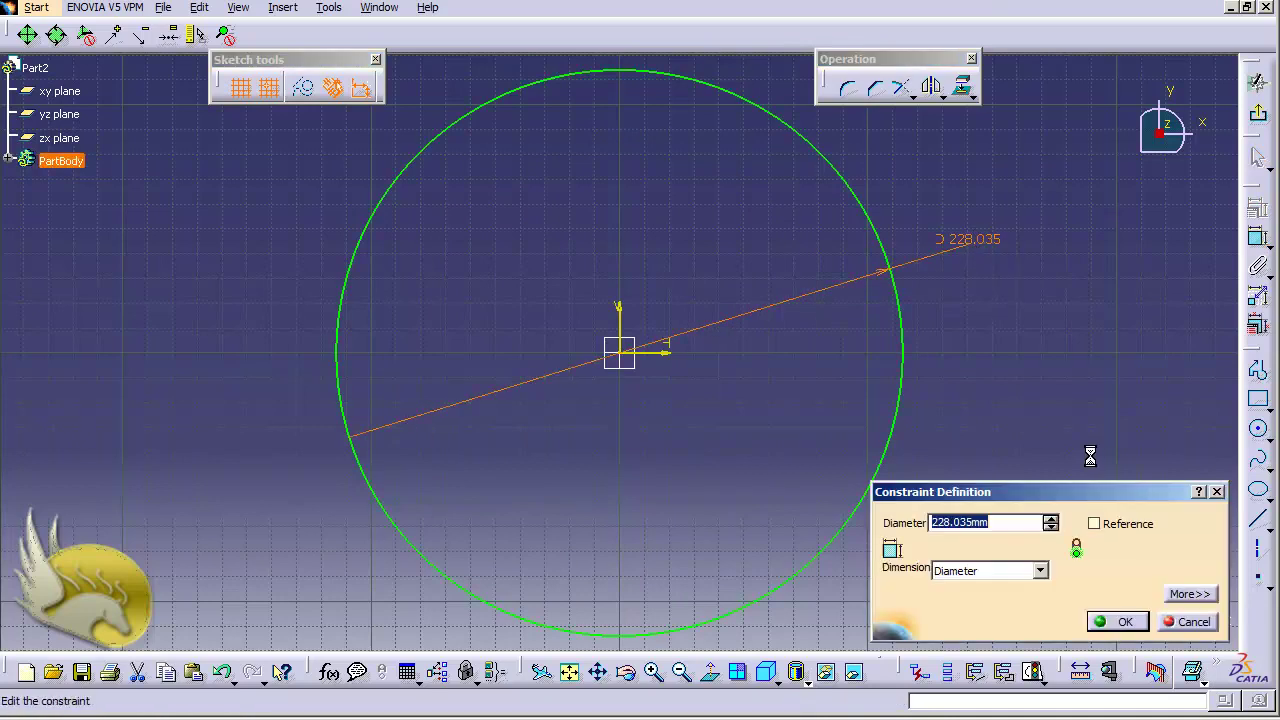
left_click(1040, 570)
left_click(986, 585)
left_click_drag(994, 523, 886, 522)
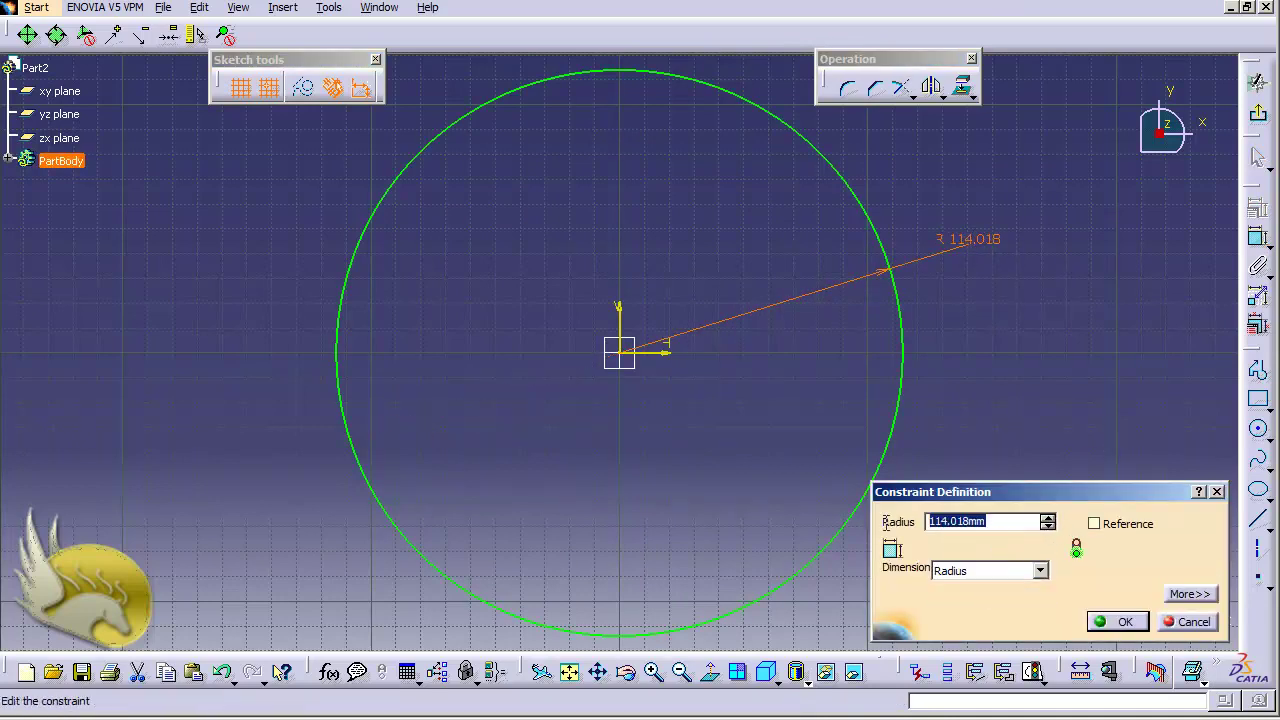
type("200")
key("Return")
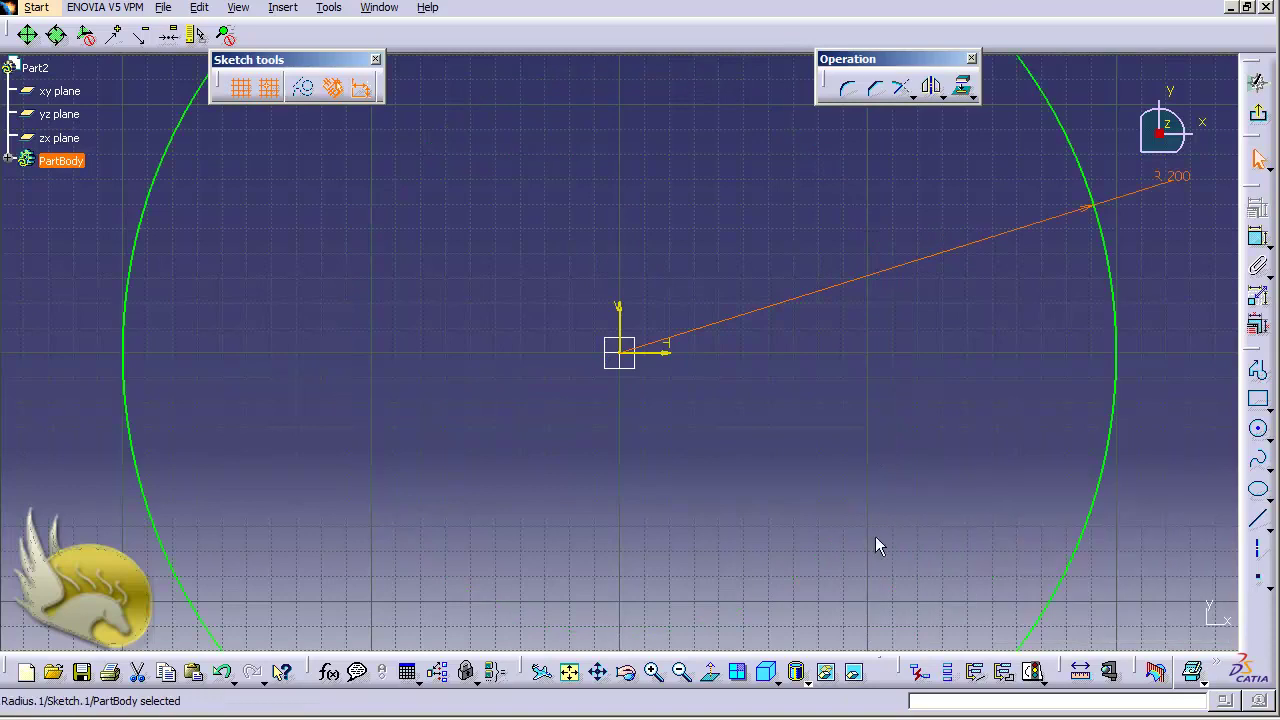
Step: Draw a smaller concentric circle centred on the origin with a radius of about 89 mm
left_click(1259, 431)
left_click(621, 353)
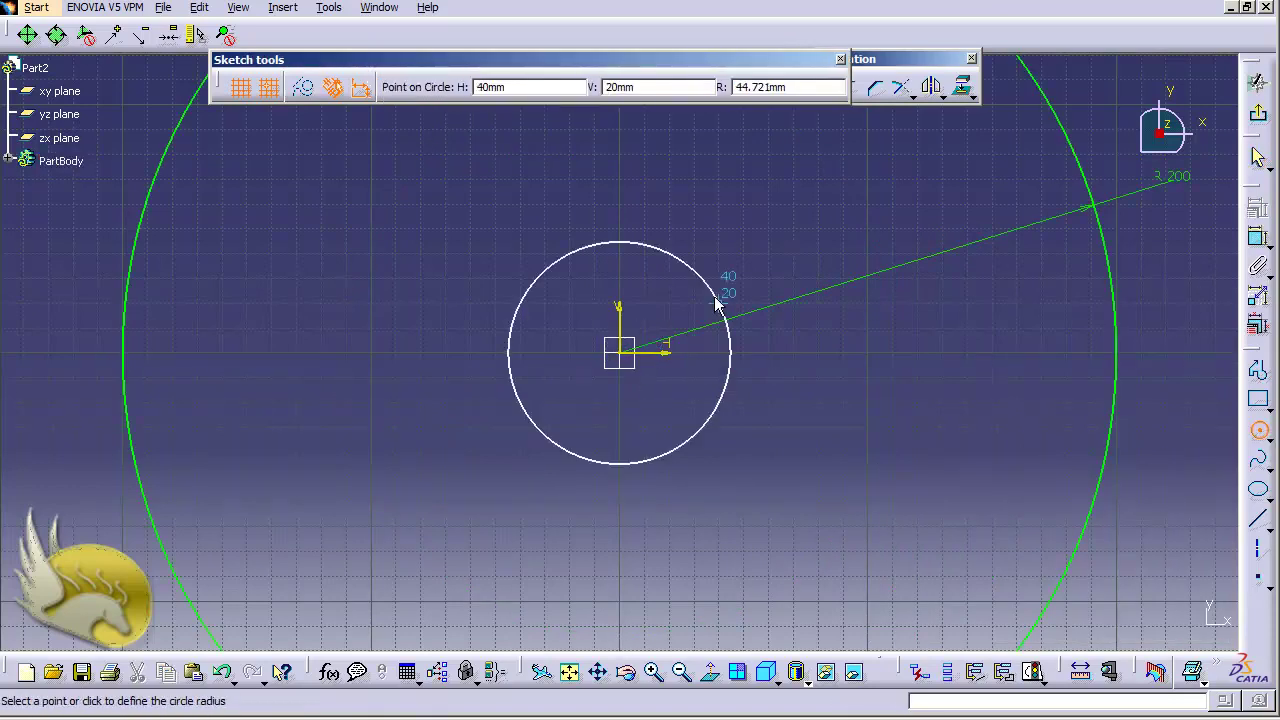
left_click(822, 252)
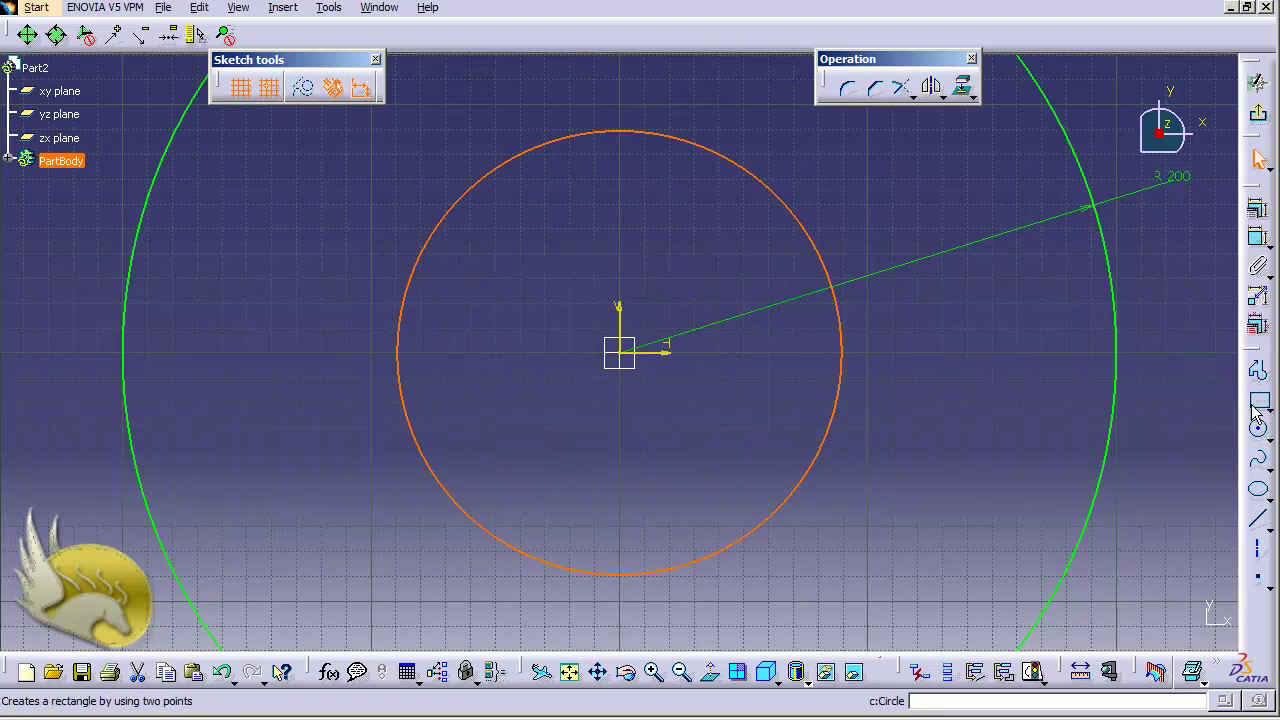
Step: Dimension the inner circle and set its radius to 60 mm
left_click(1257, 295)
left_click(945, 330)
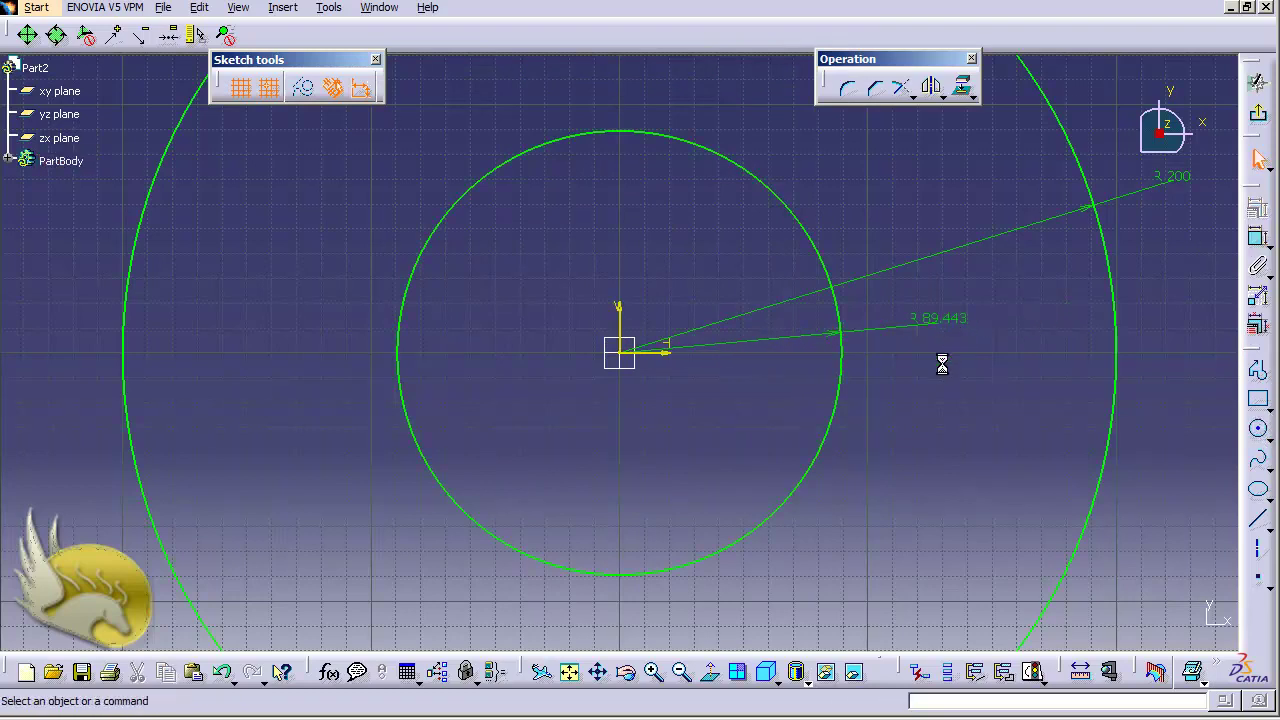
double_click(931, 322)
type("6")
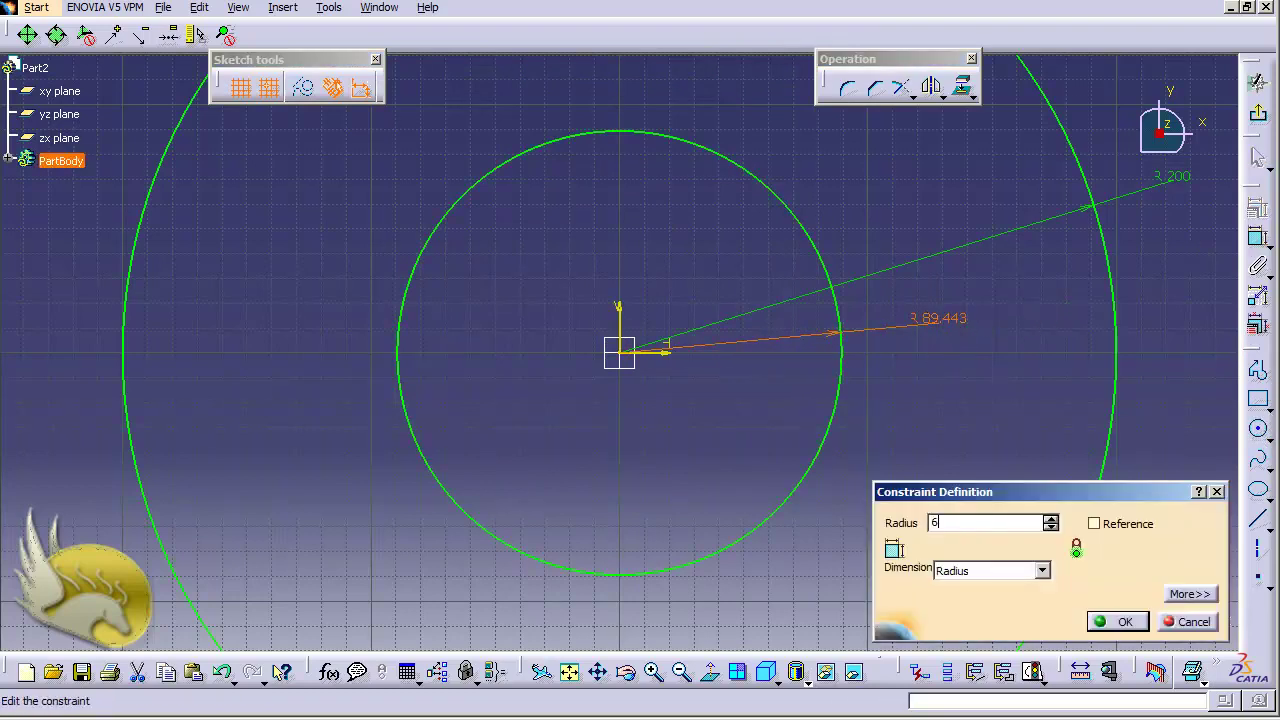
type("0")
key("Return")
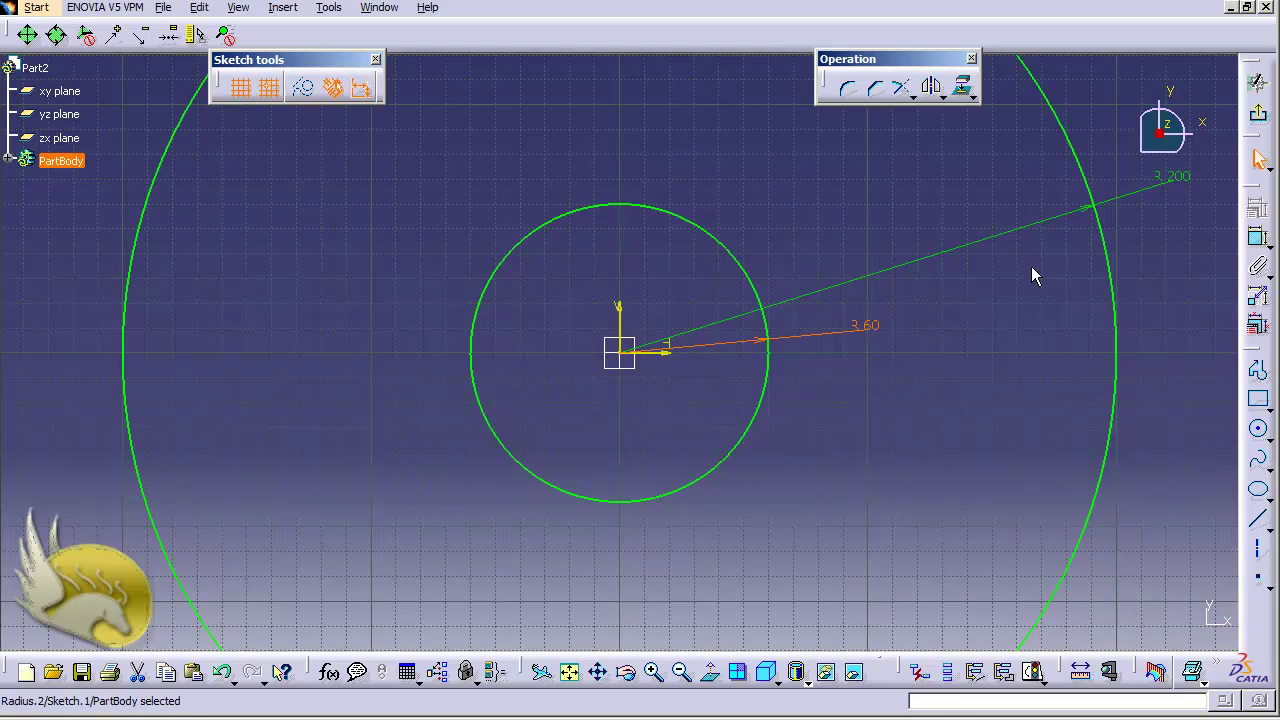
Step: Exit the sketch and extrude the two-circle profile as a Pad with a length of 50 mm and mirrored extent
left_click(1258, 113)
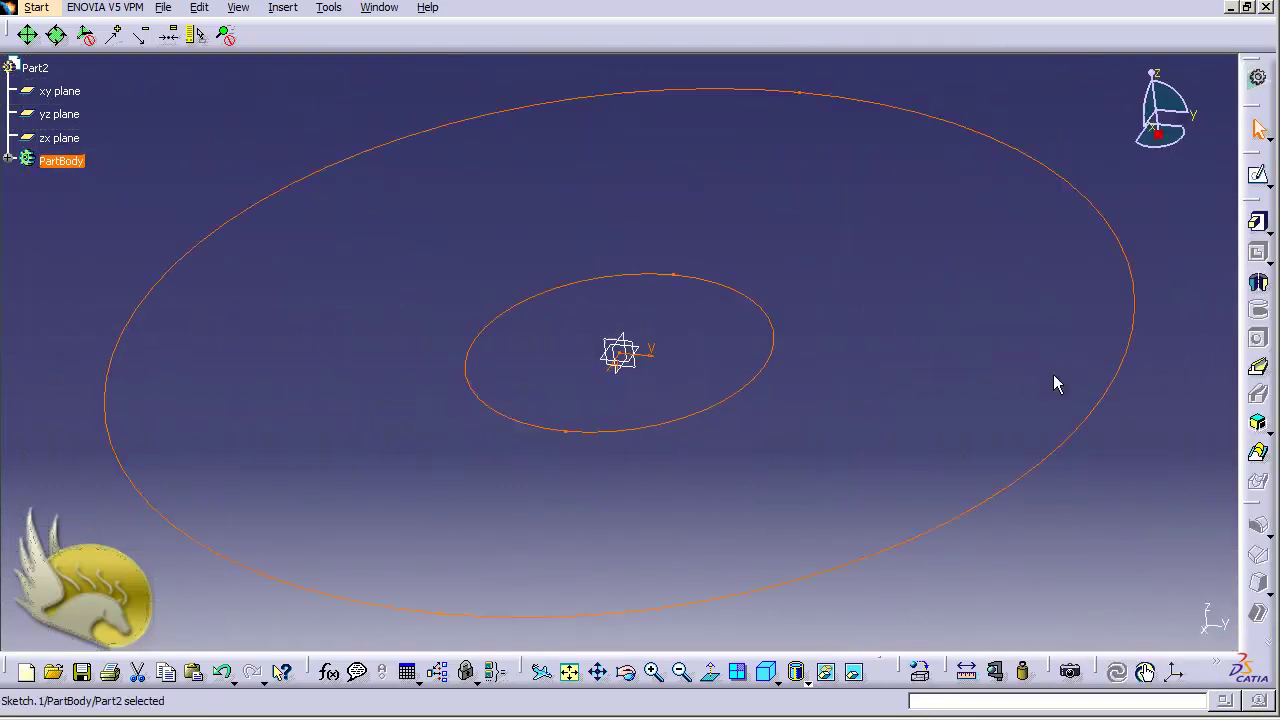
left_click(1257, 222)
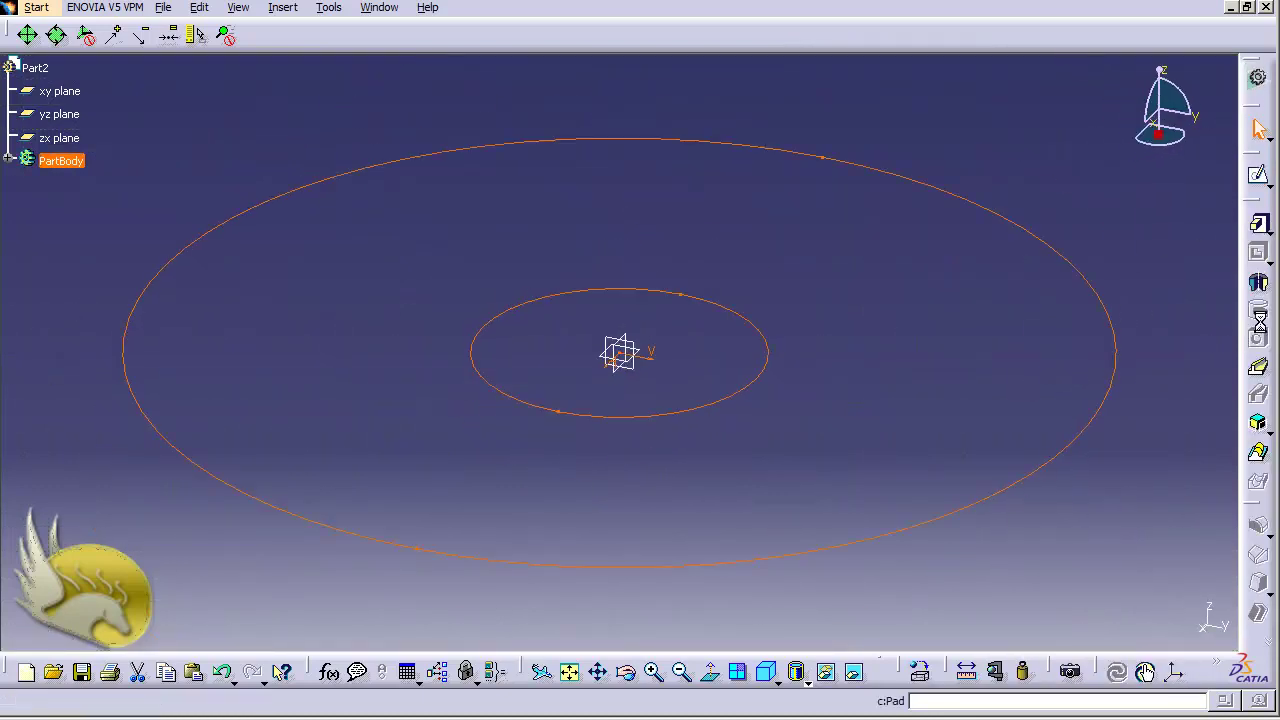
left_click(1031, 398)
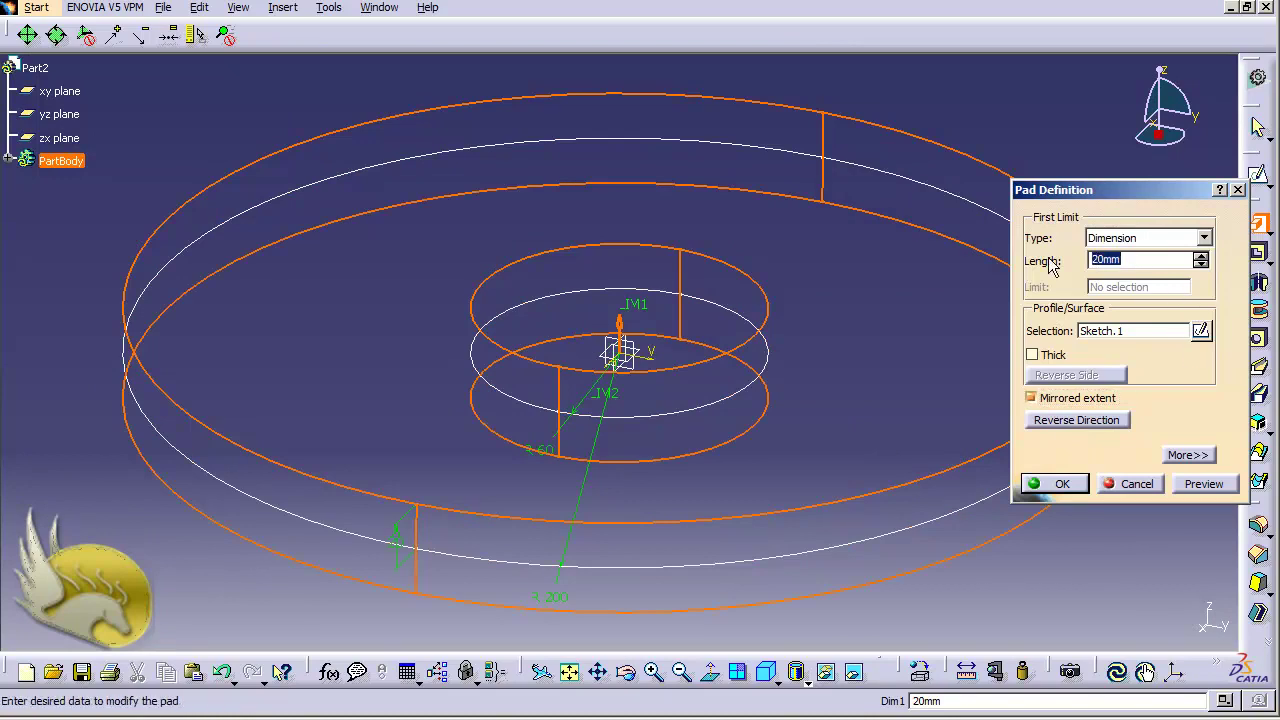
type("50")
left_click(1060, 483)
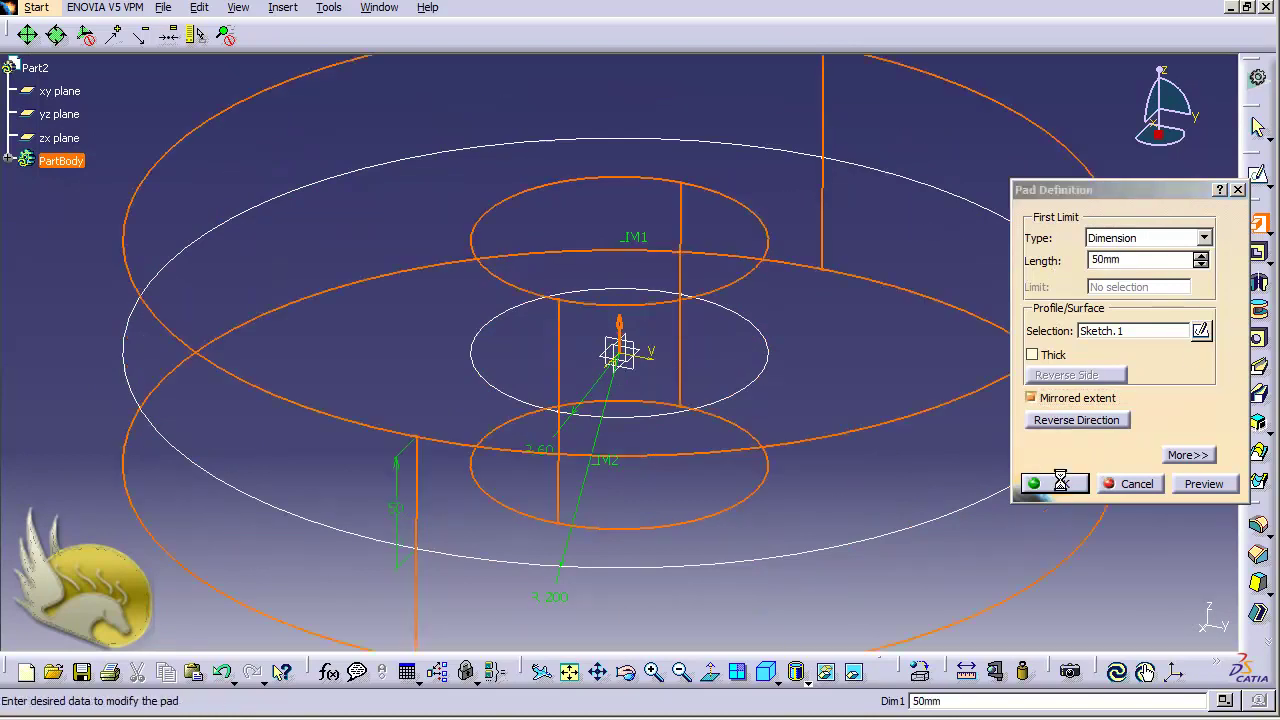
Step: Apply a 5 mm Edge Fillet to the upper and lower outer circular edges of the ring
left_click(272, 8)
mouse_move(359, 335)
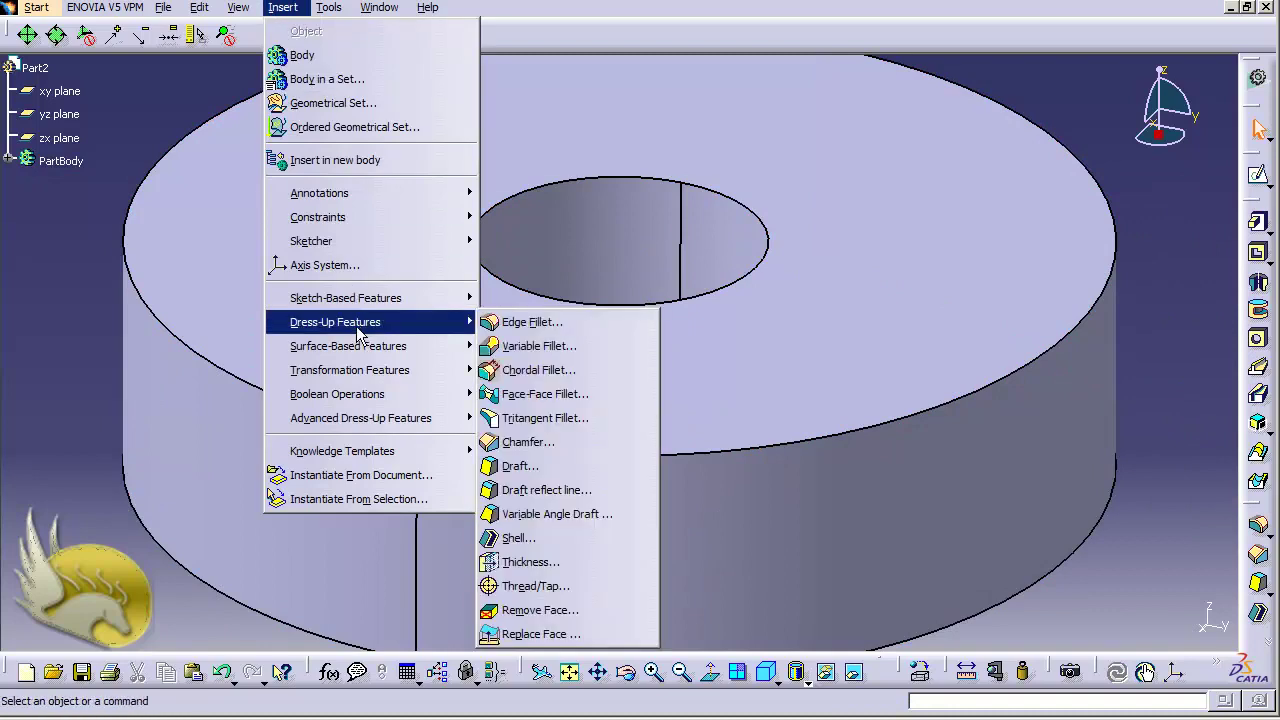
left_click(535, 322)
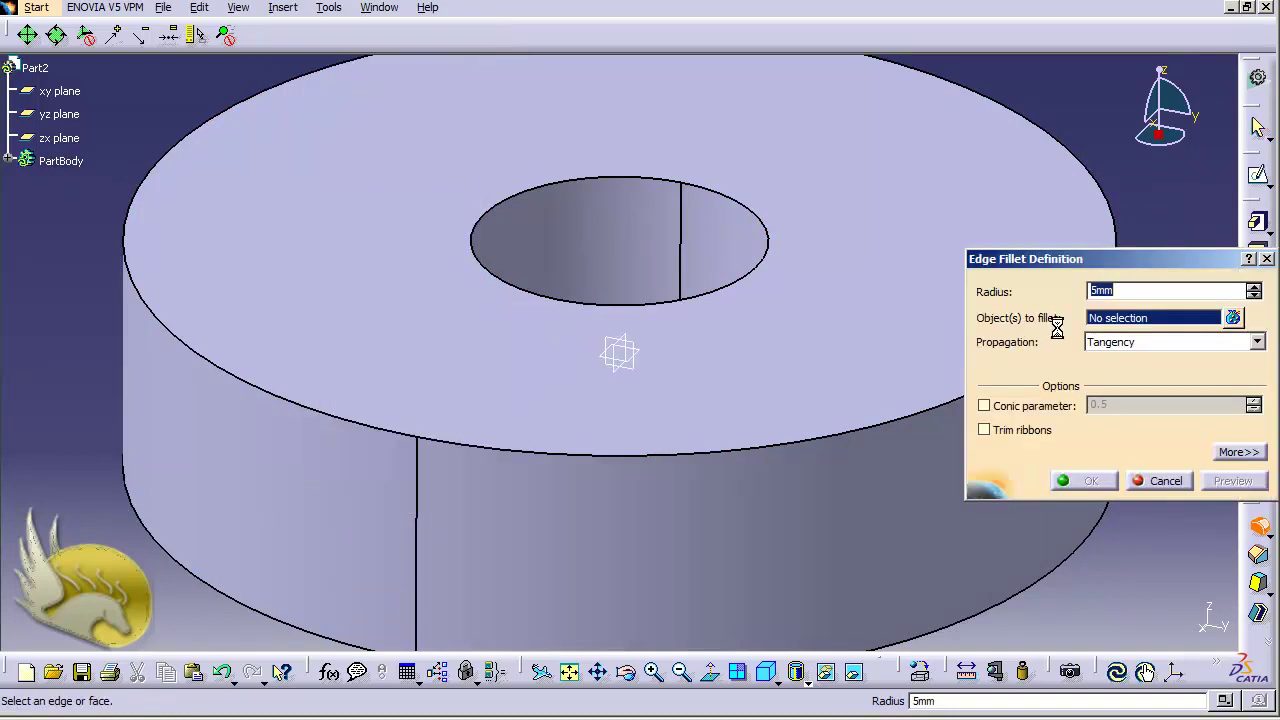
left_click(962, 406)
left_click(1033, 600)
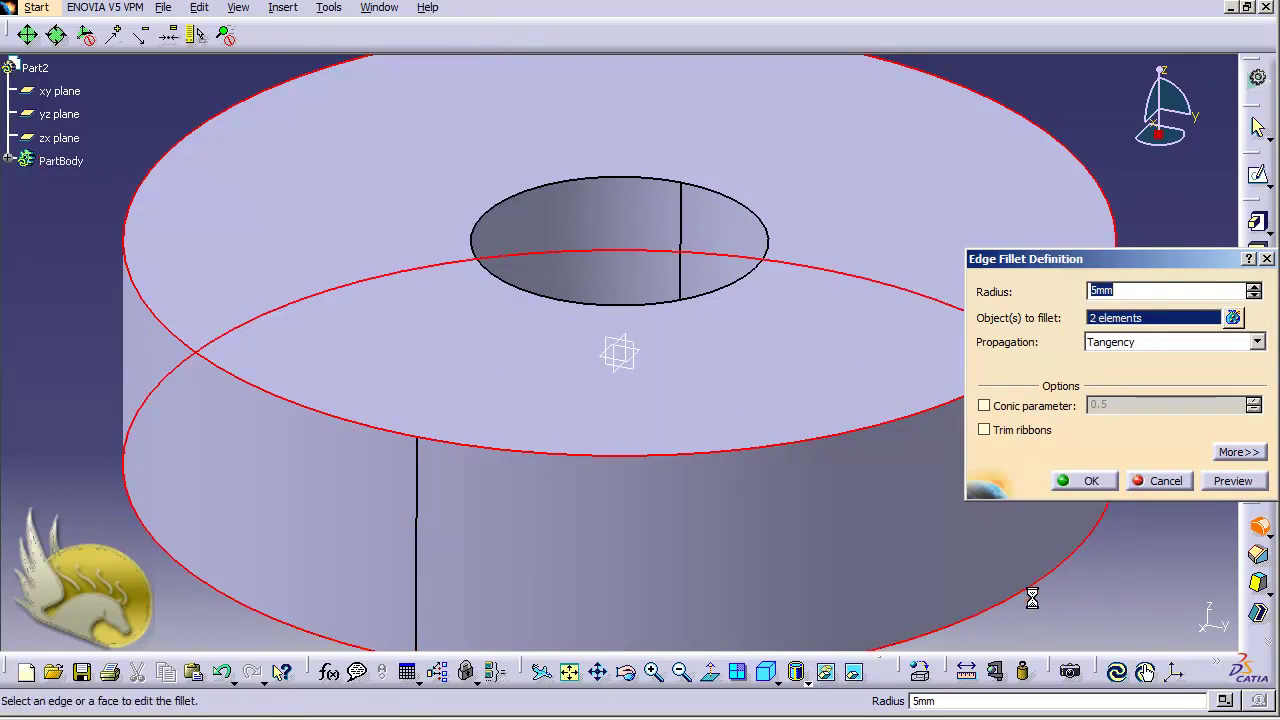
left_click(1082, 481)
left_click(1159, 525)
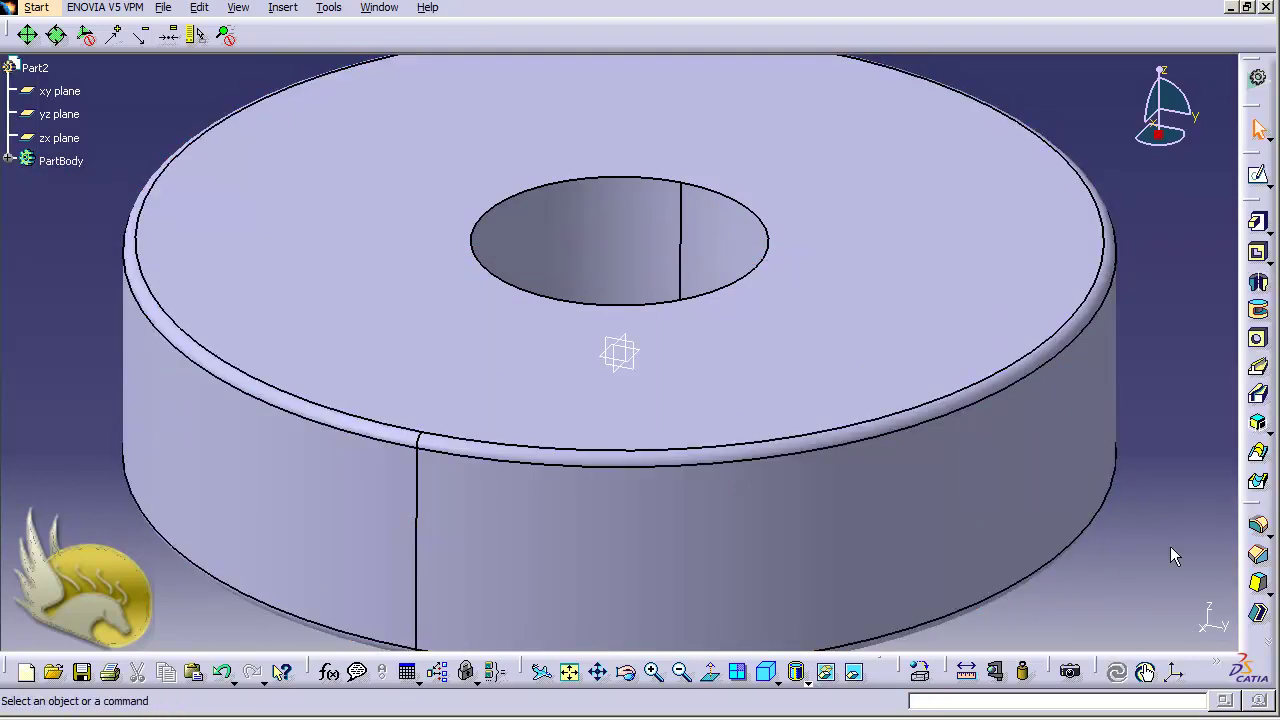
Step: Save the part as Part2.CATPart in the Assembly With Explode folder, replacing the existing file, and close it
left_click(163, 7)
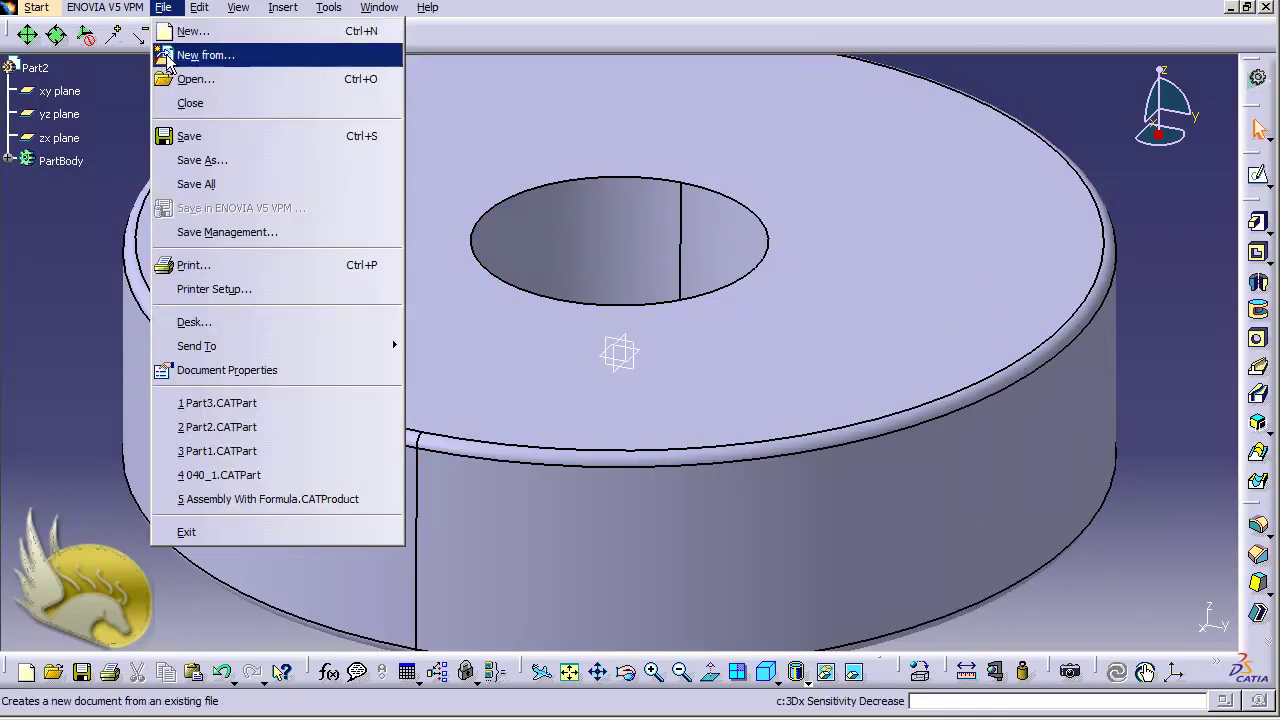
left_click(200, 138)
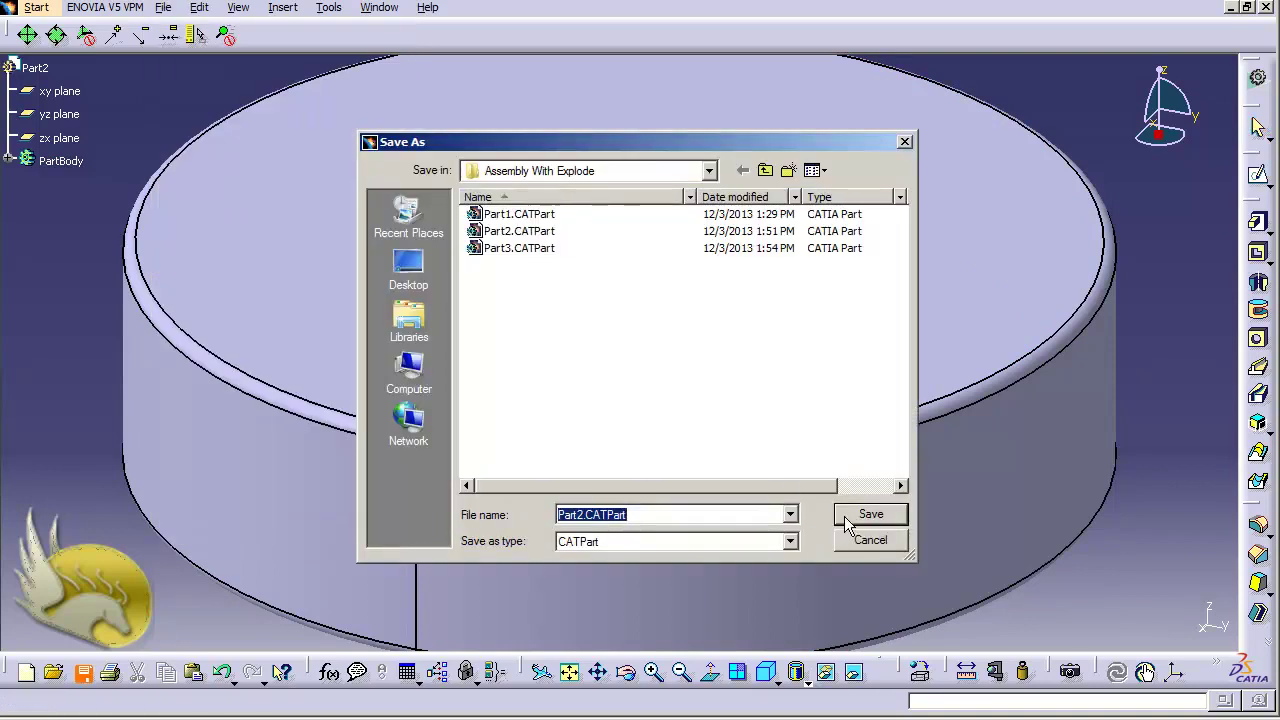
left_click(846, 521)
left_click(710, 409)
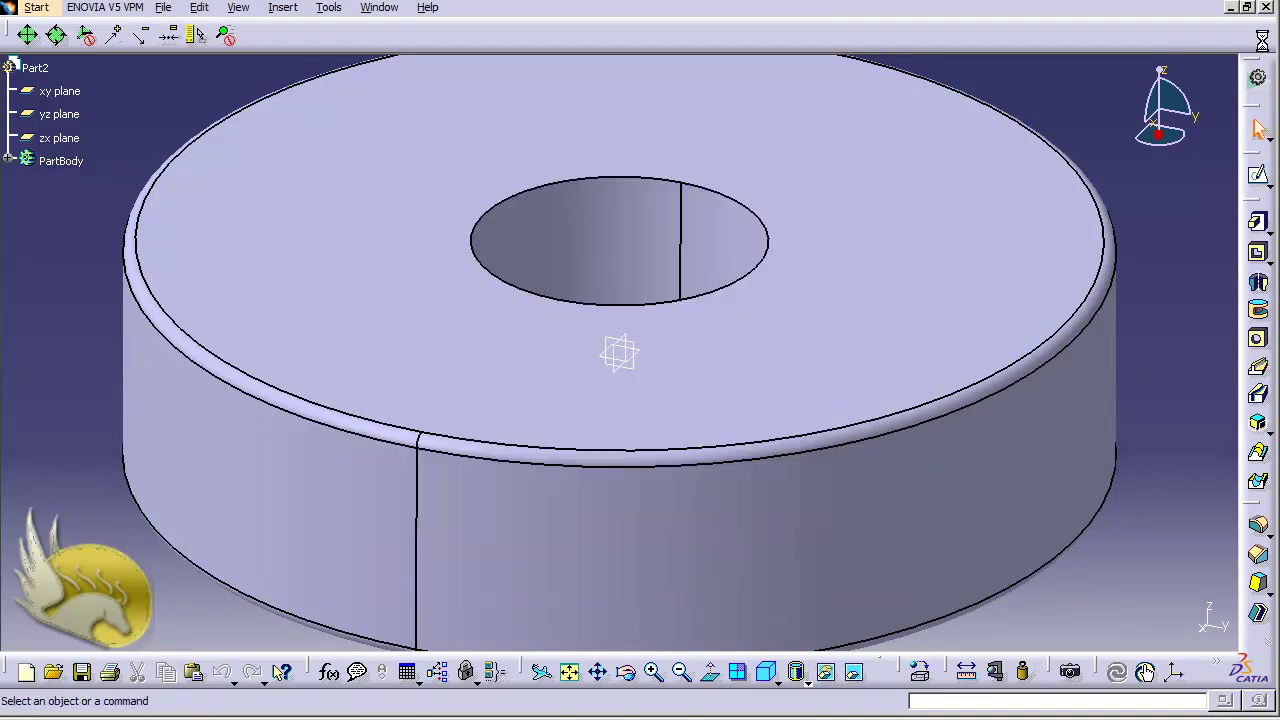
left_click(1266, 8)
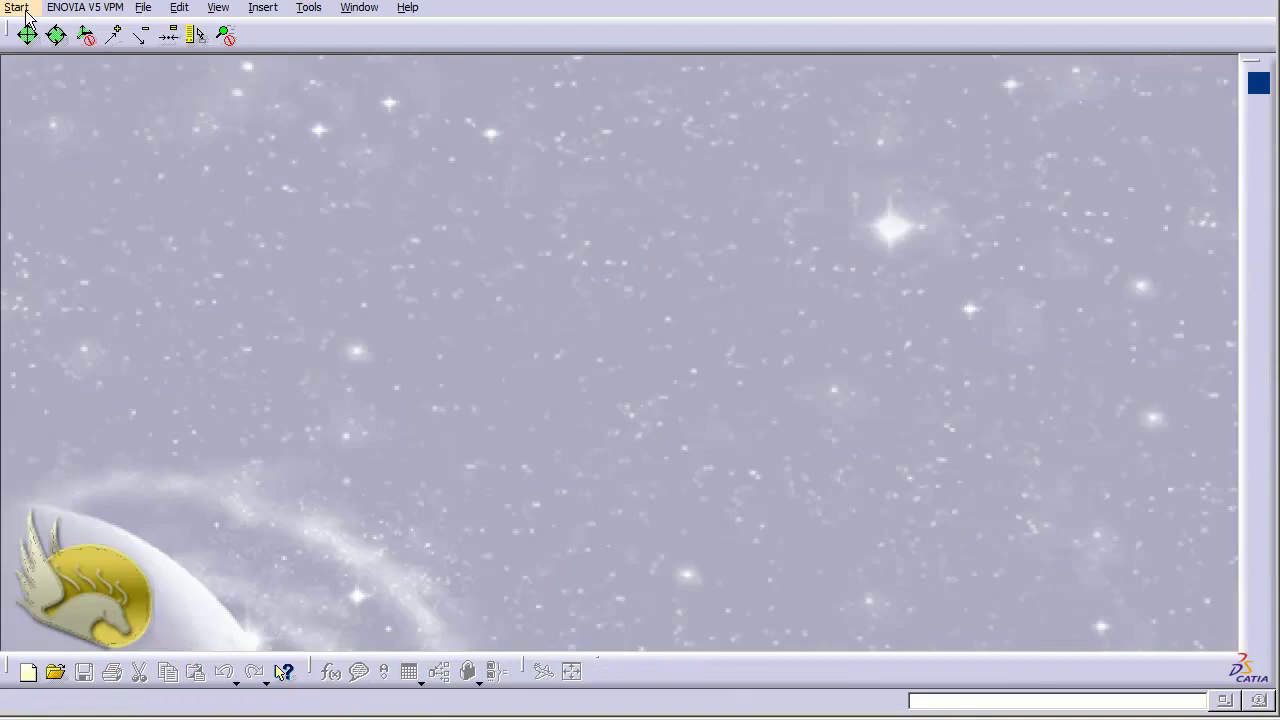
Step: Create a new Part Design part named Part3 with hybrid design enabled
left_click(24, 10)
mouse_move(86, 54)
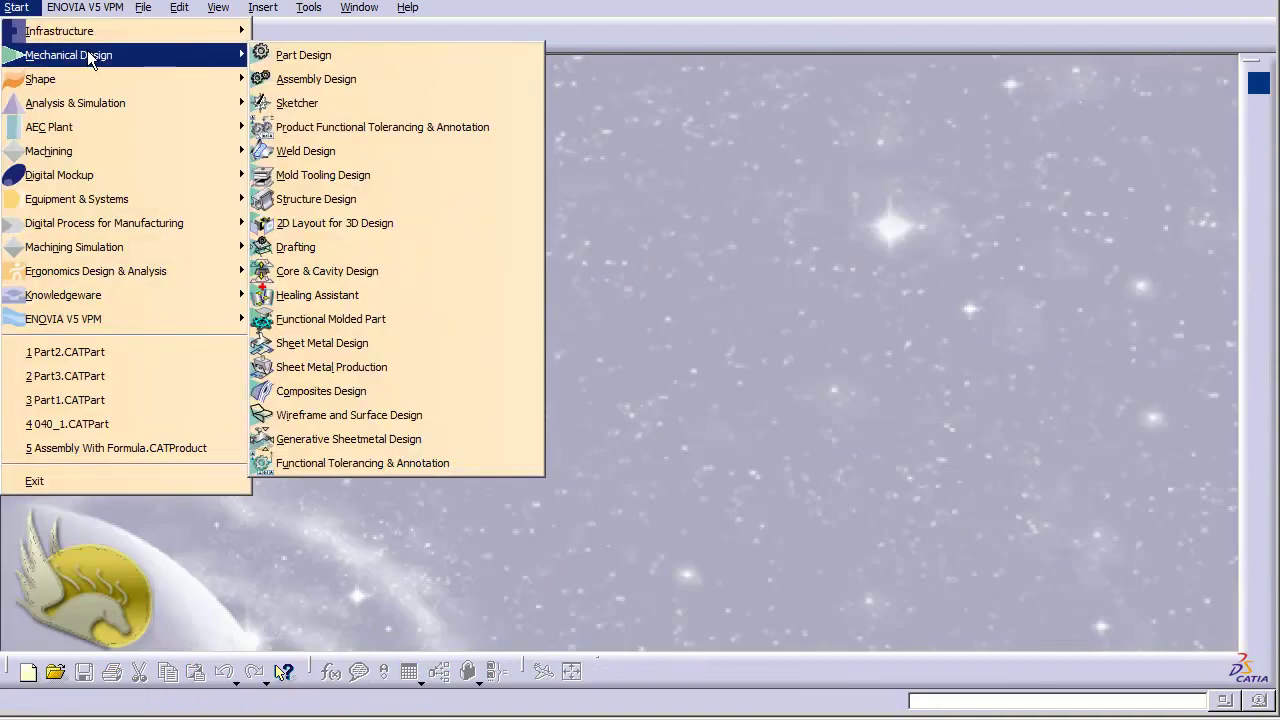
left_click(272, 57)
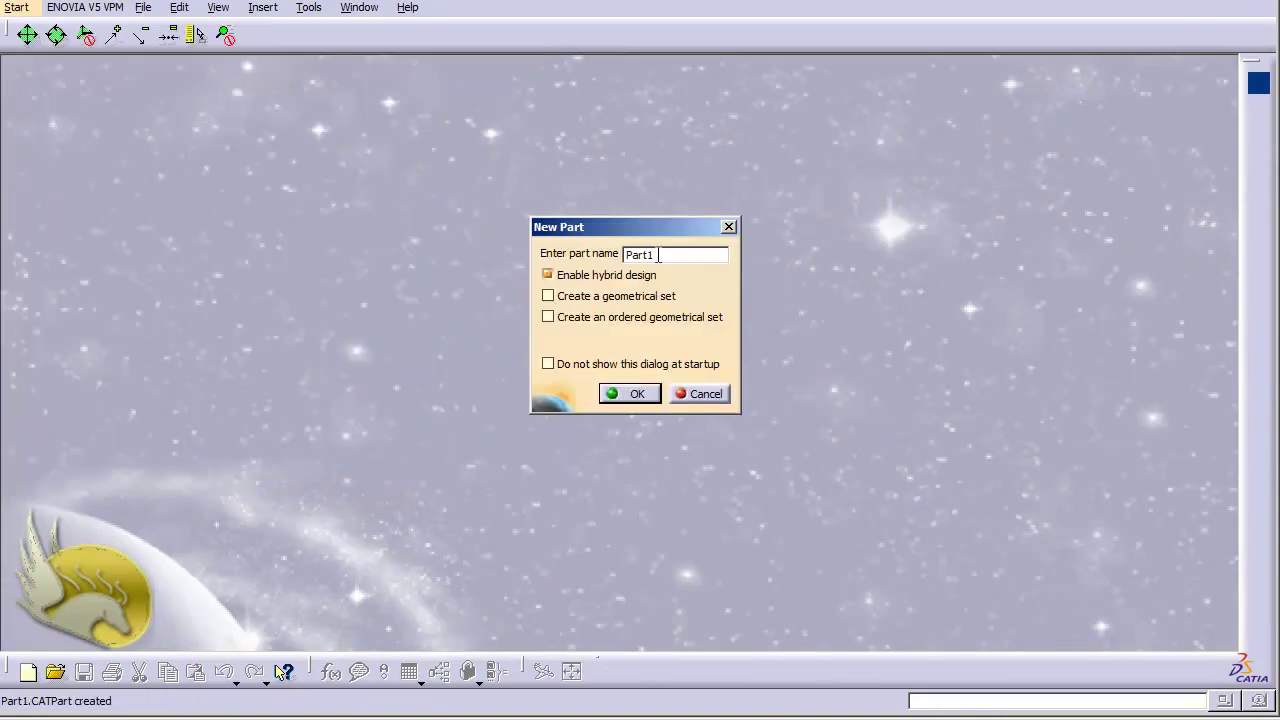
key("Return")
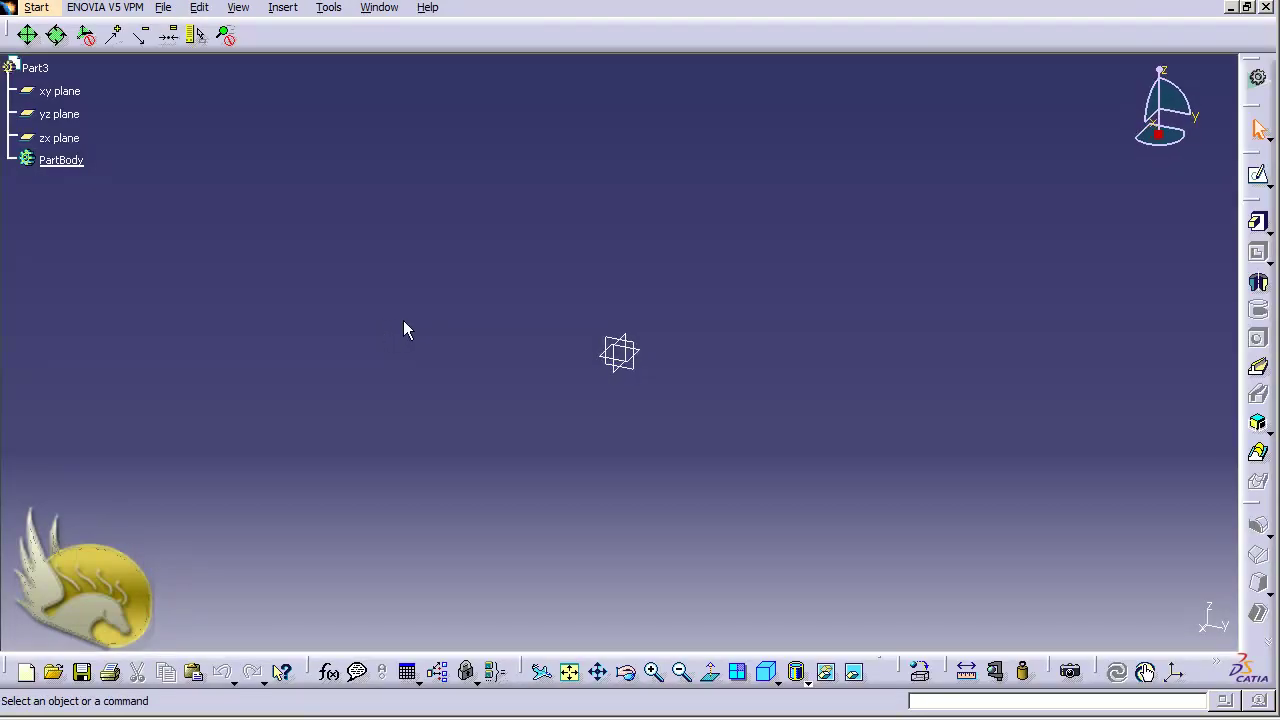
Step: Start a sketch on the yz plane and draw a circle centred on the origin with a radius of about 54 mm
left_click(76, 114)
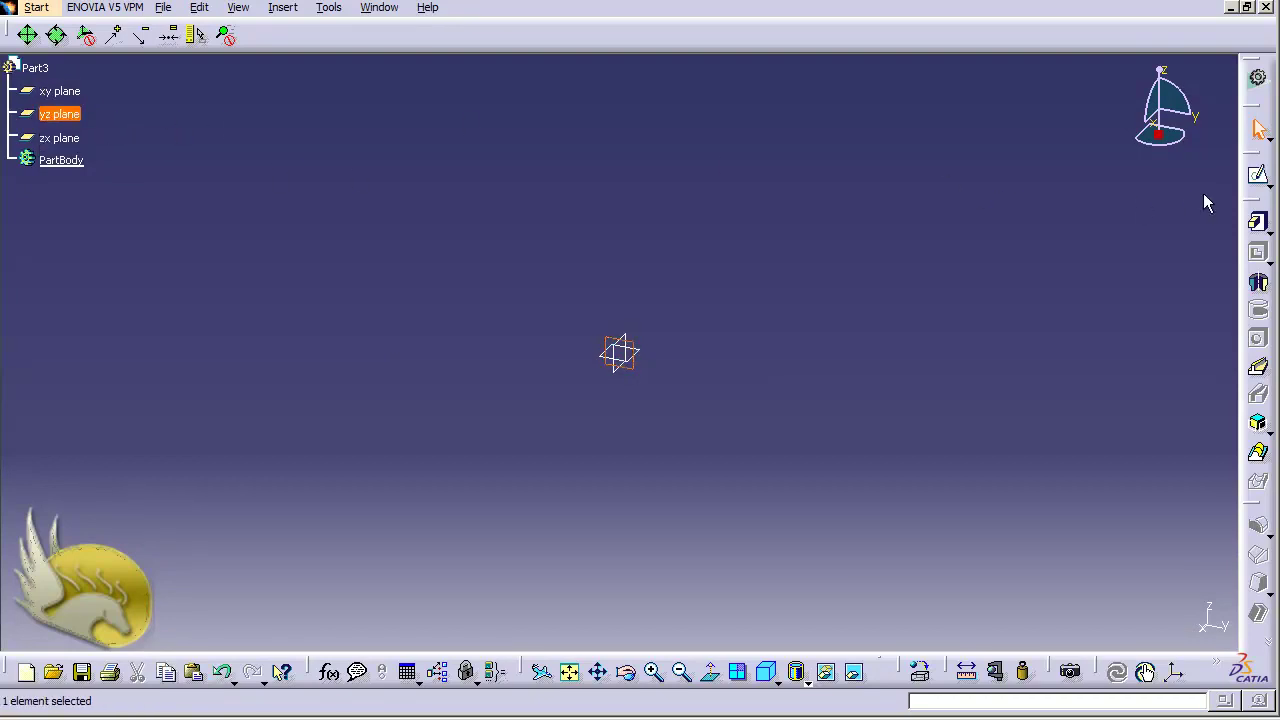
left_click(1258, 176)
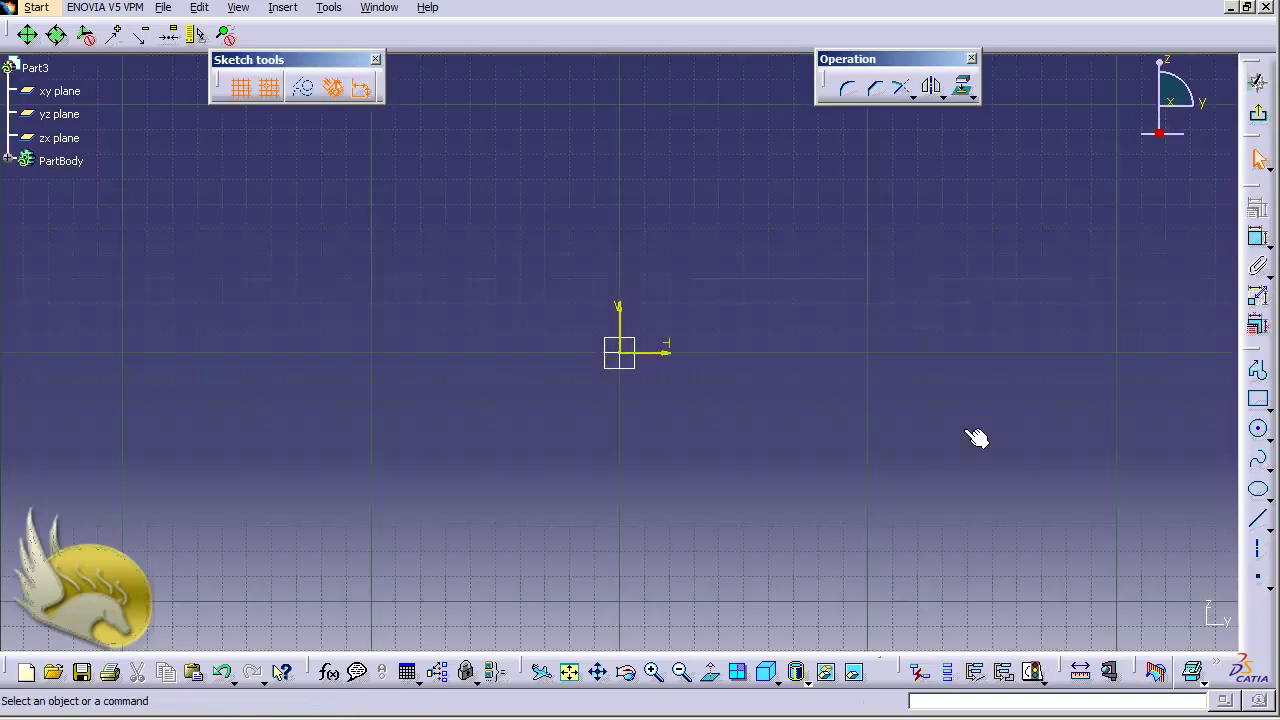
left_click(1258, 430)
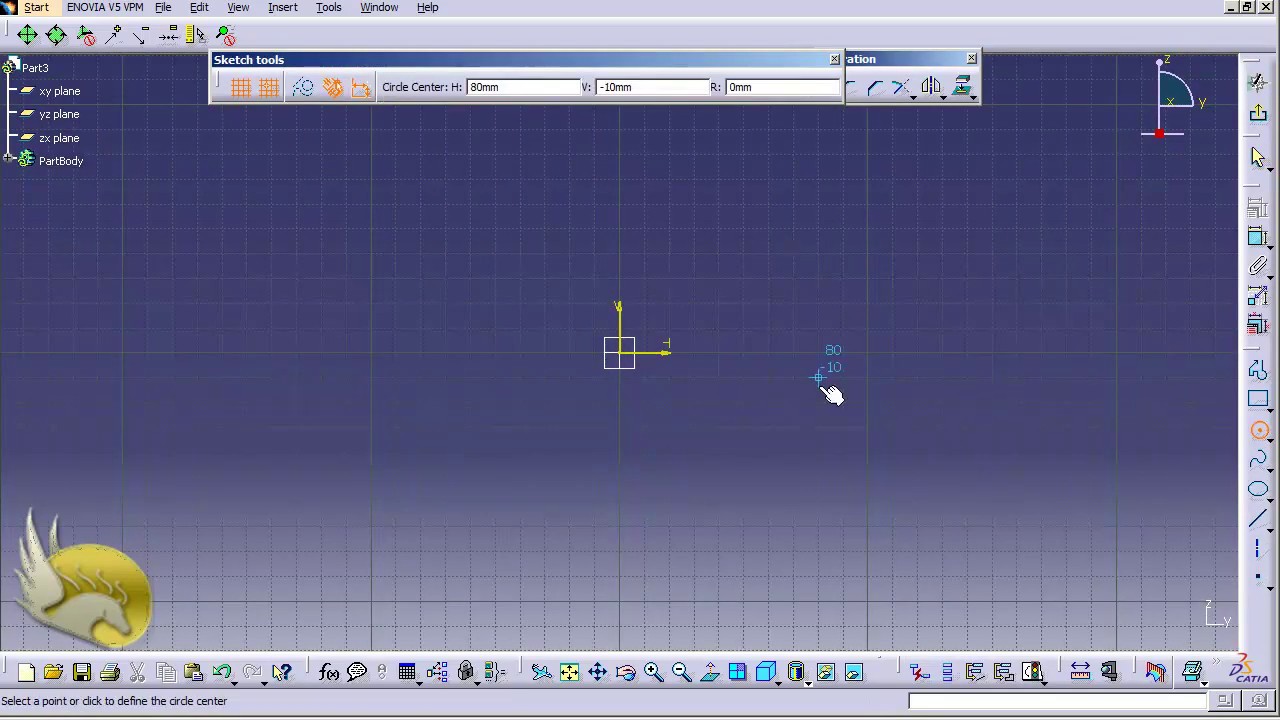
left_click(621, 352)
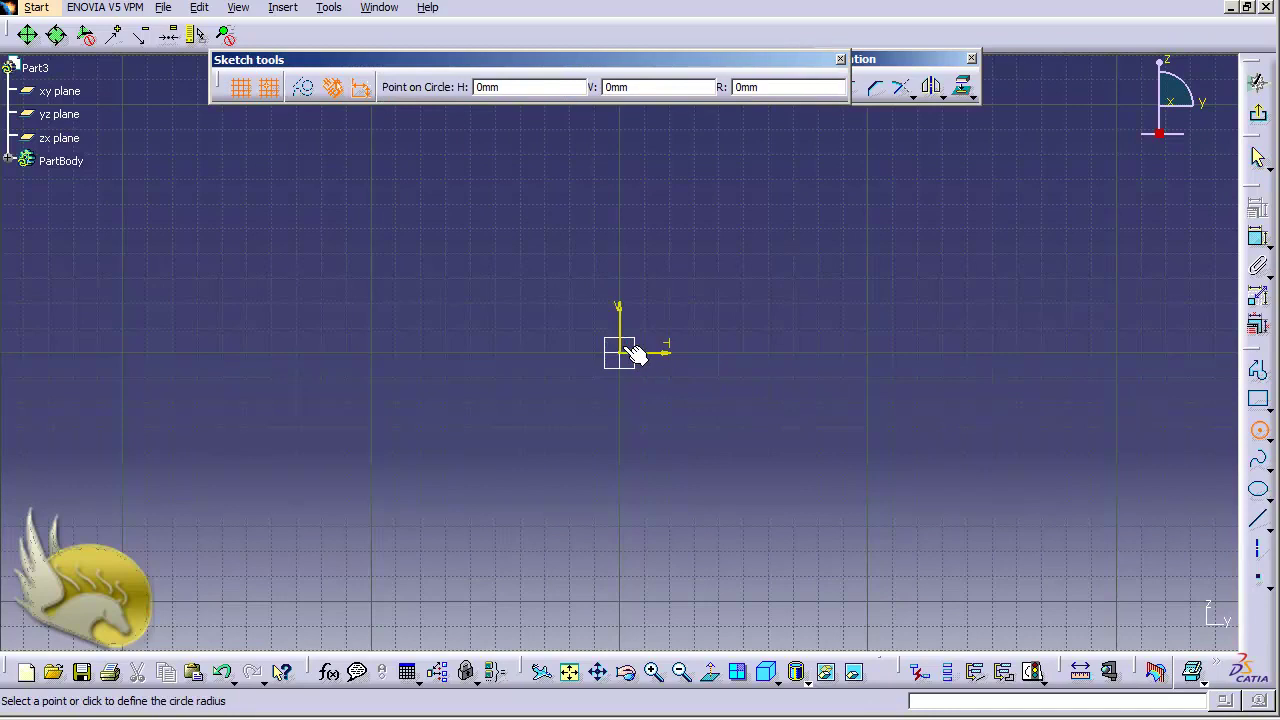
left_click(743, 312)
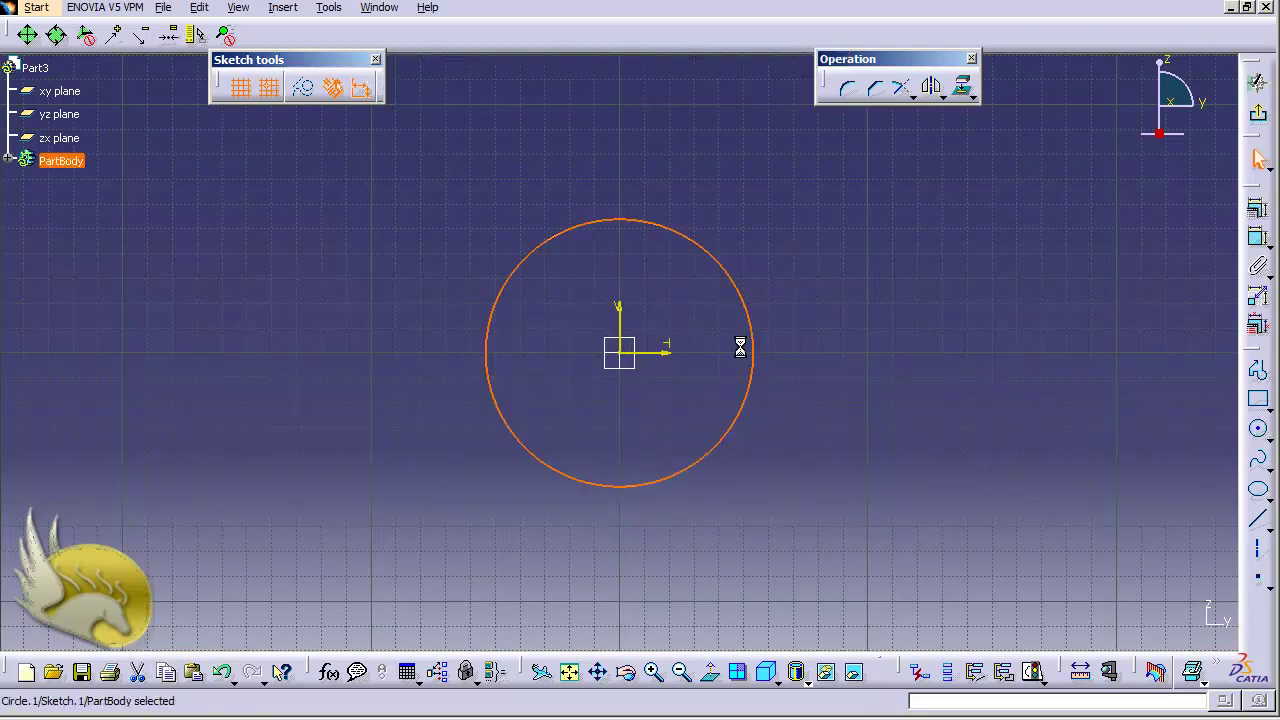
Step: Dimension the circle's radius and set it to 60 mm
left_click(1258, 295)
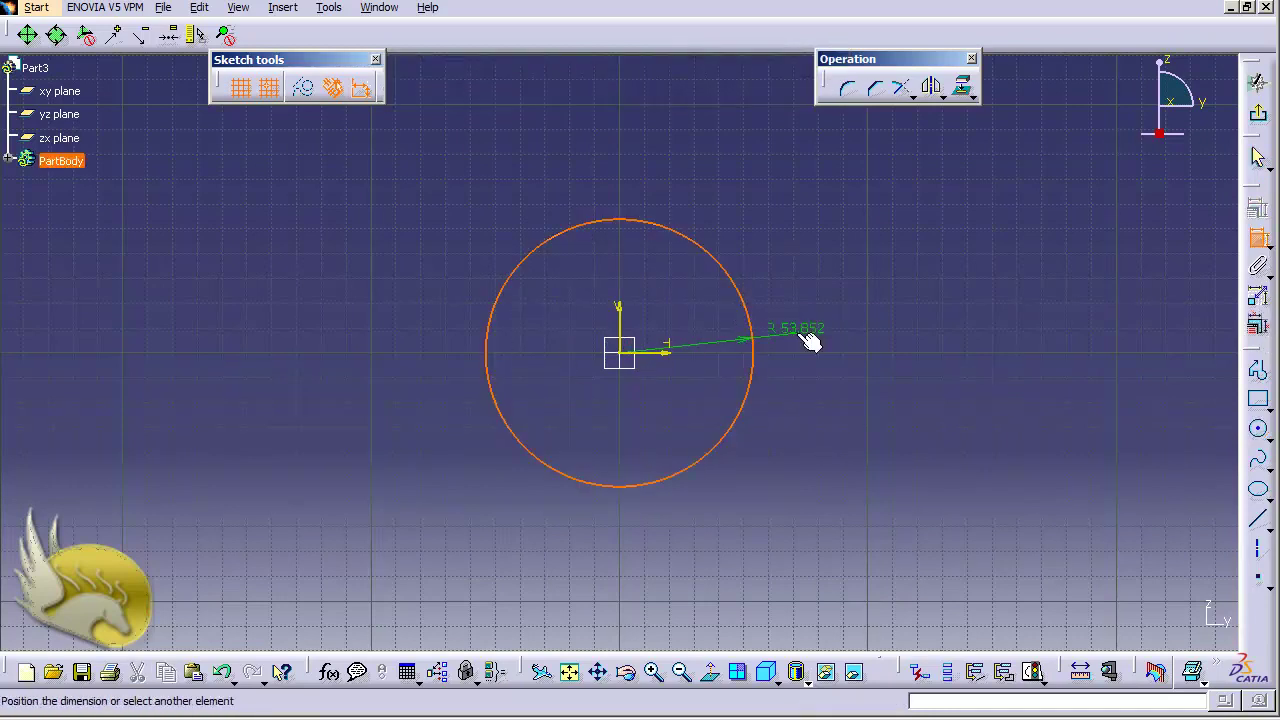
left_click(810, 335)
double_click(812, 331)
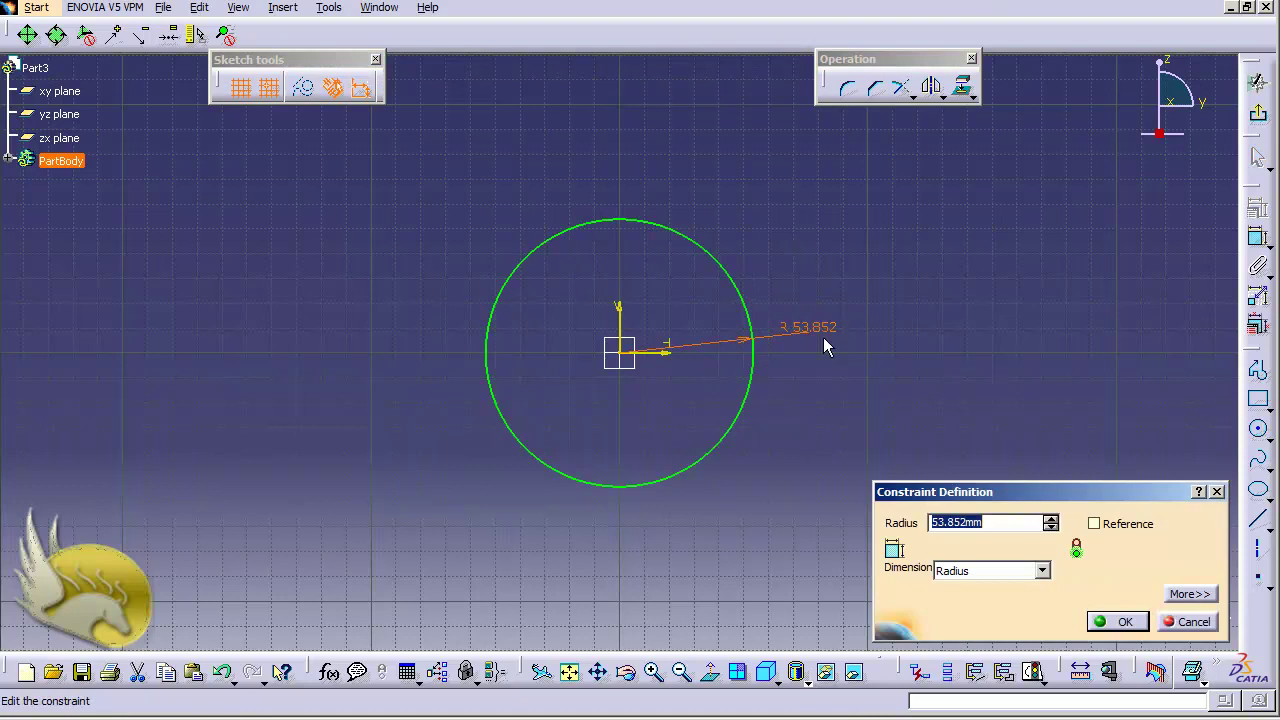
type("60")
key("Return")
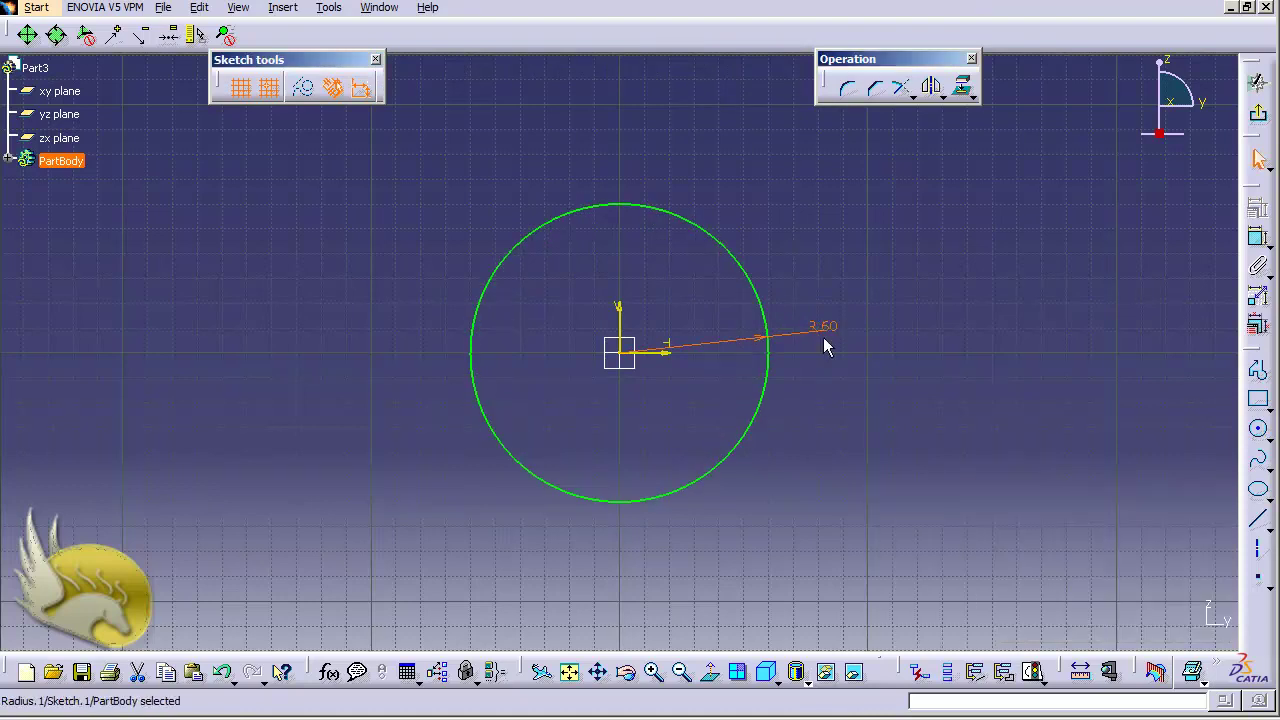
Step: Draw a second circle centred on the origin around the first, with a radius of about 91 mm
left_click(1258, 237)
left_click(634, 355)
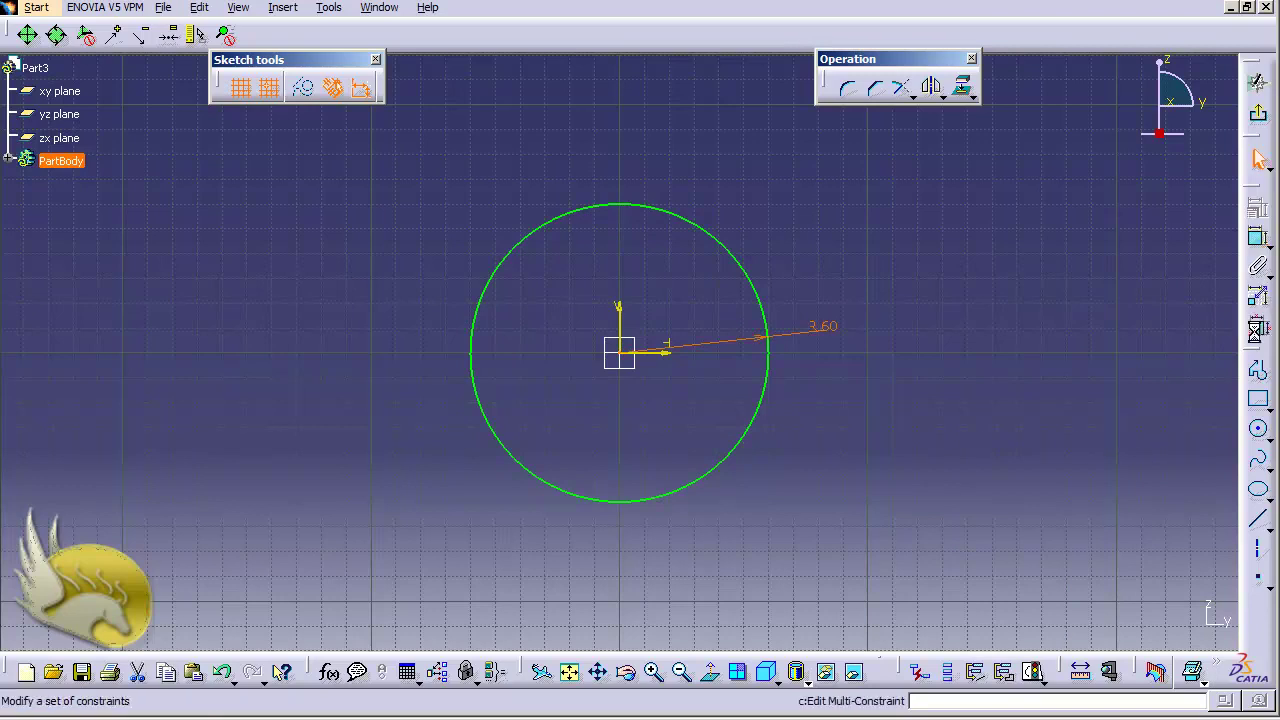
left_click(1258, 428)
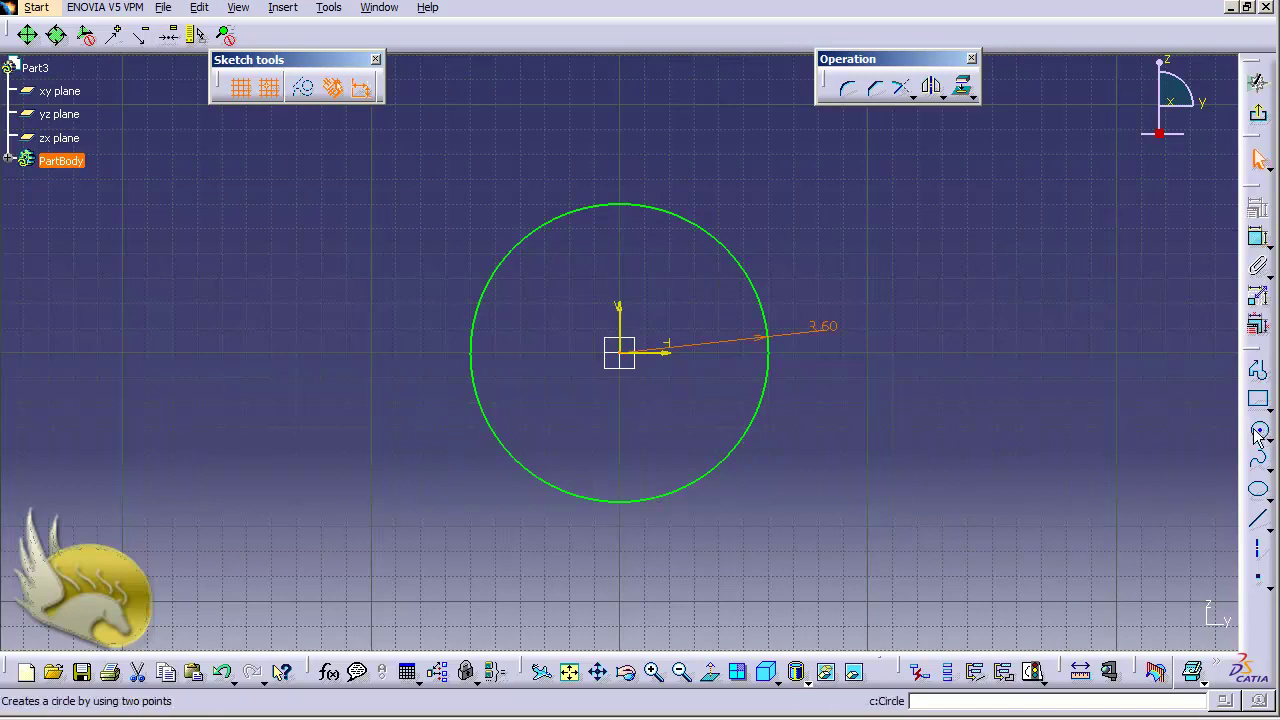
left_click(628, 355)
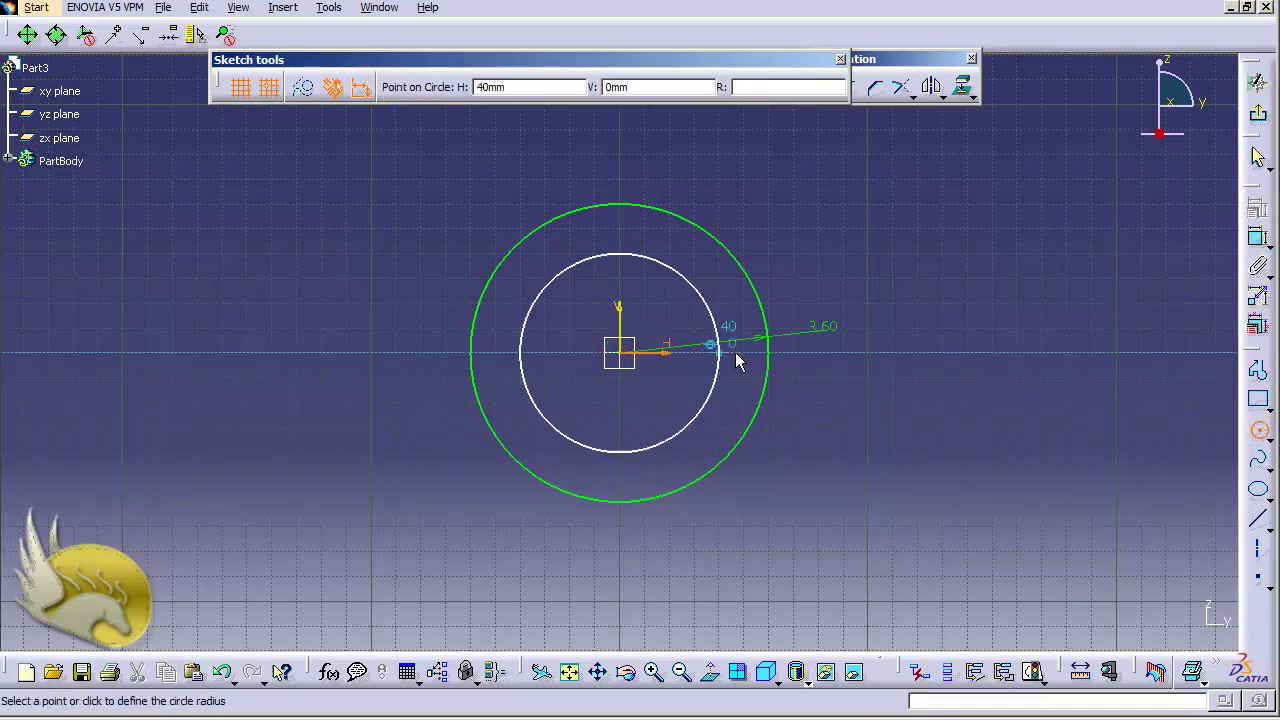
left_click(845, 390)
Step: Constrain the outer circle's radius to 80 mm and exit the sketch
left_click(1256, 238)
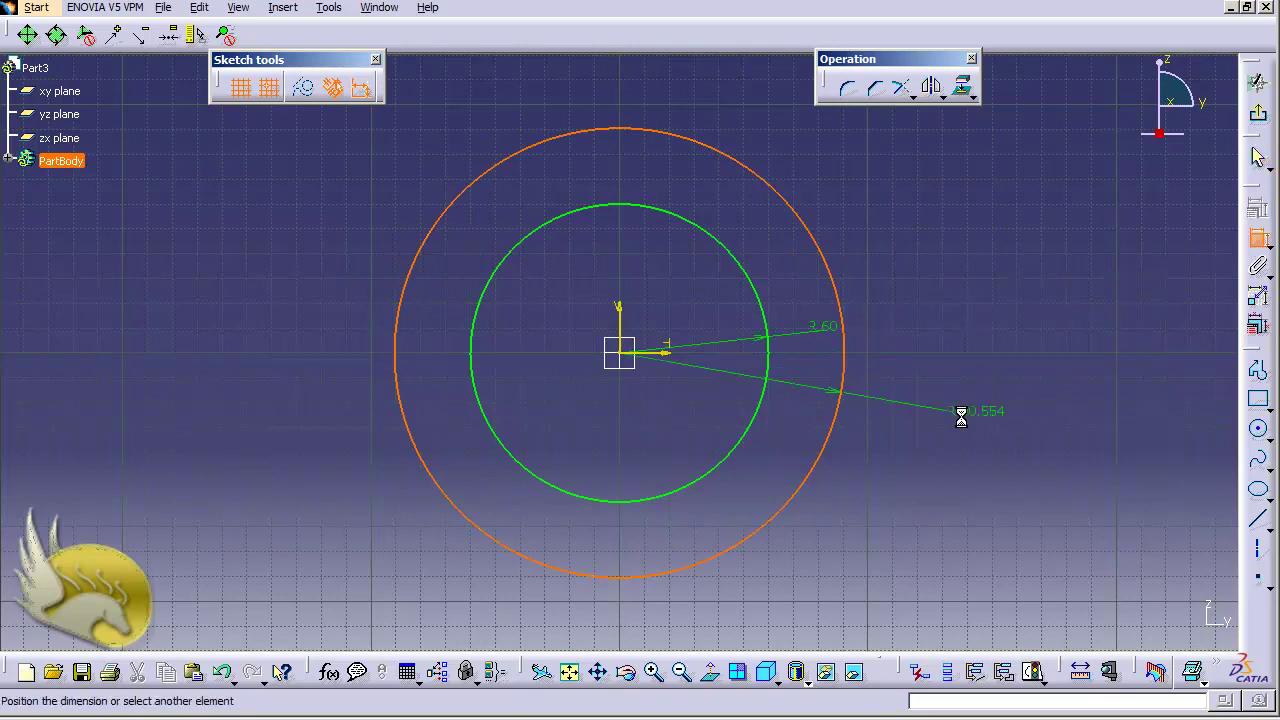
left_click(925, 412)
double_click(933, 410)
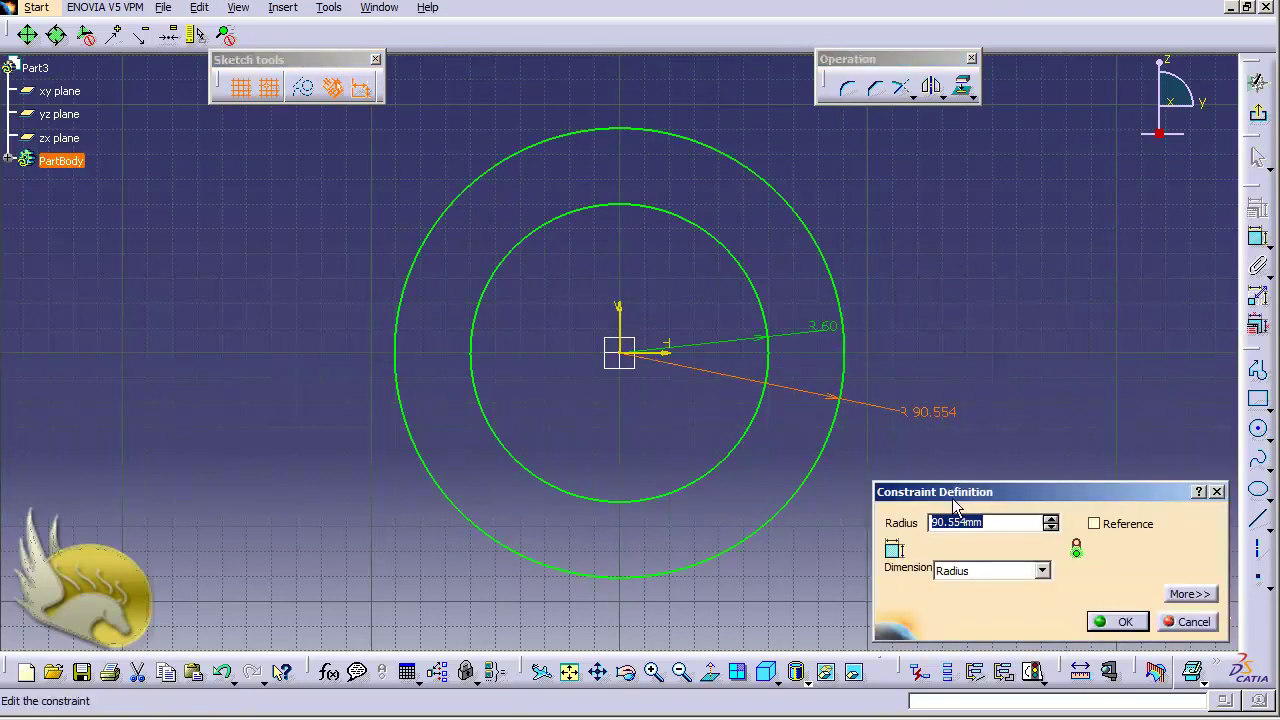
type("80")
key("Return")
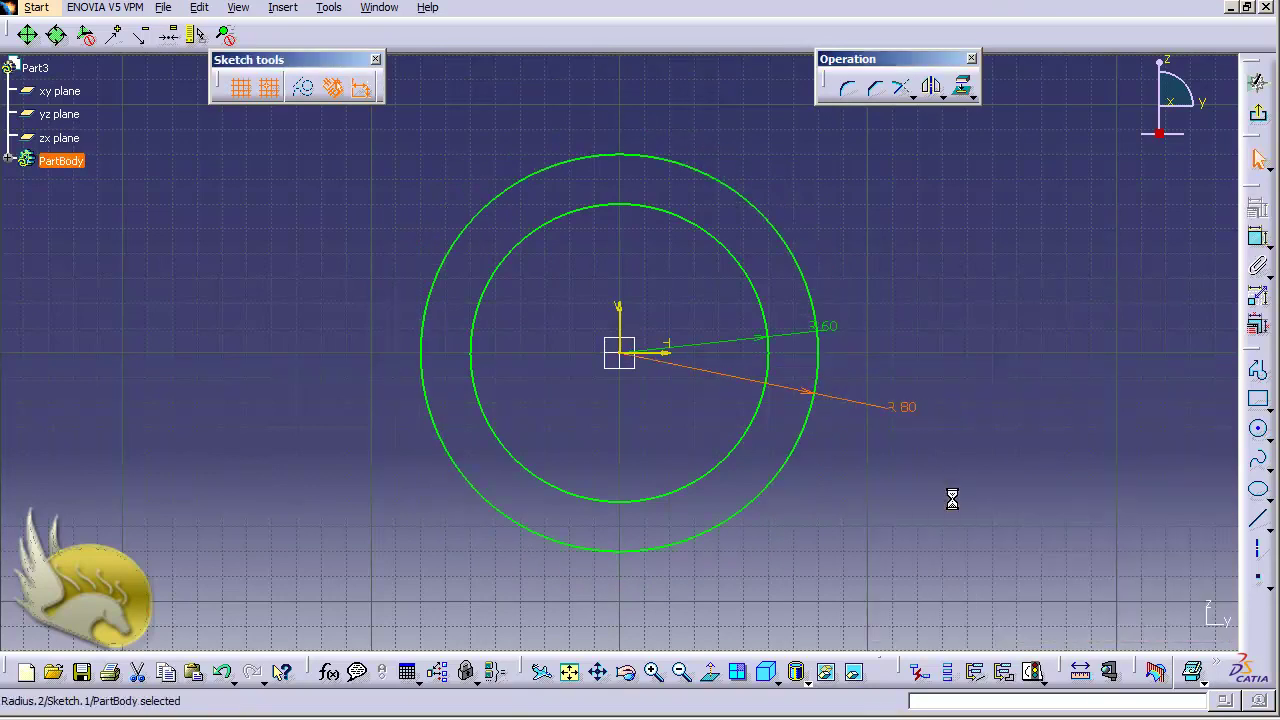
left_click(1258, 113)
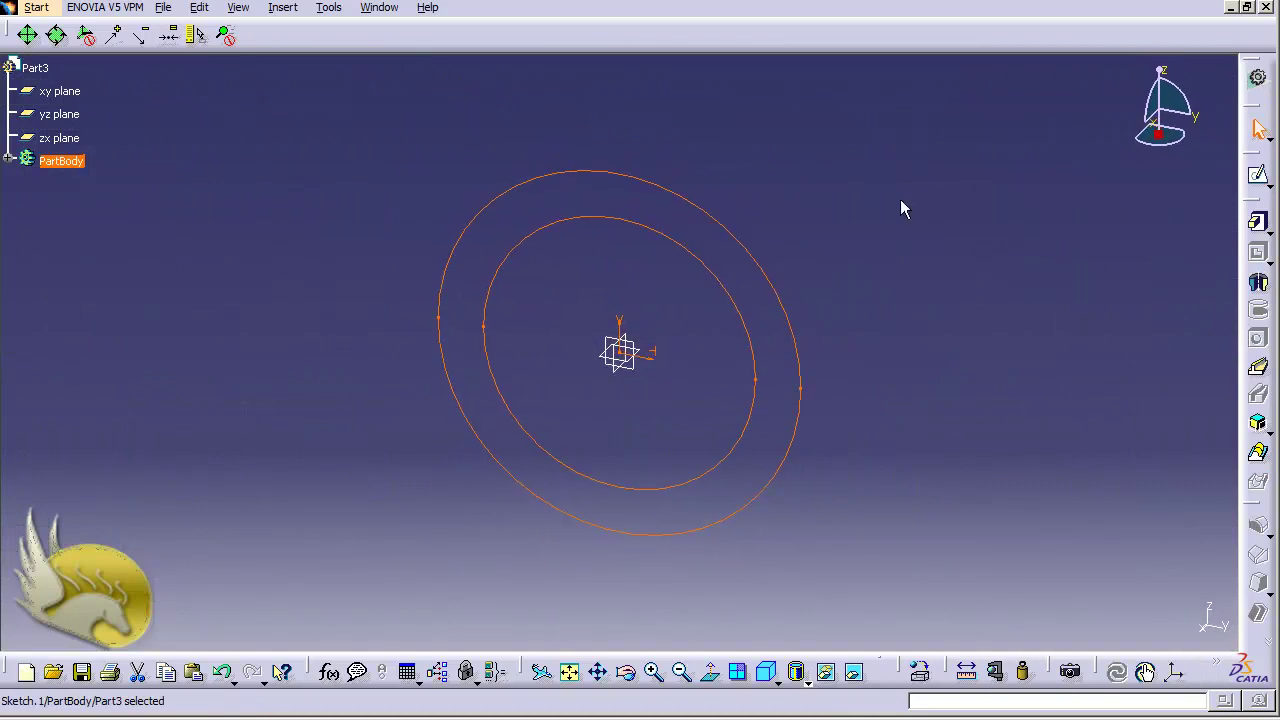
Step: Start a Multi-Pad from the two-circle sketch and set the inner circle domain's length to 190 mm
left_click(283, 8)
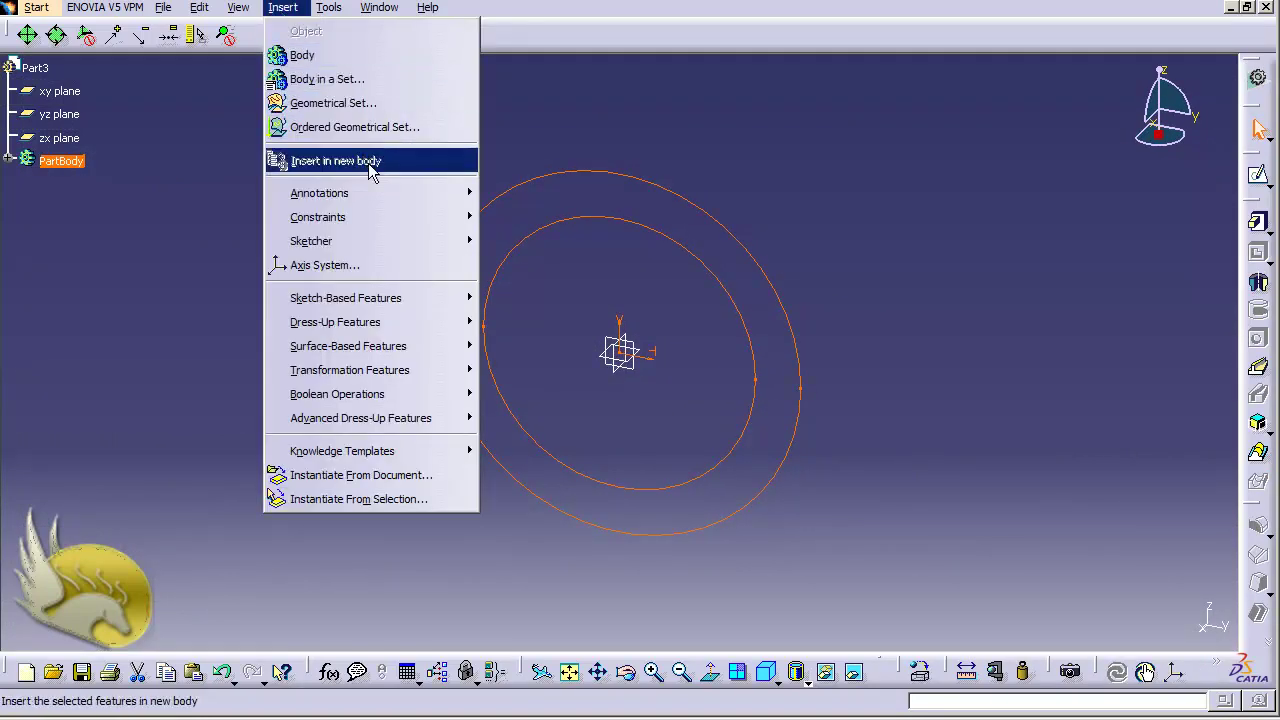
mouse_move(423, 298)
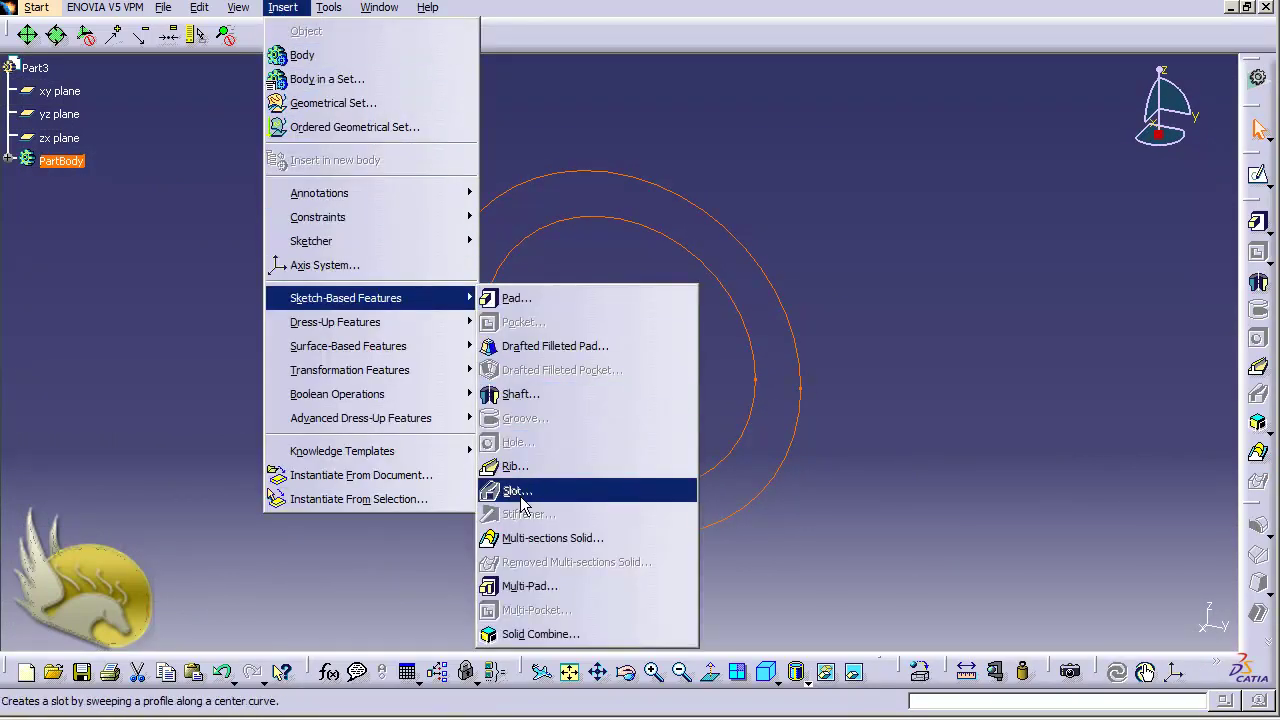
left_click(535, 590)
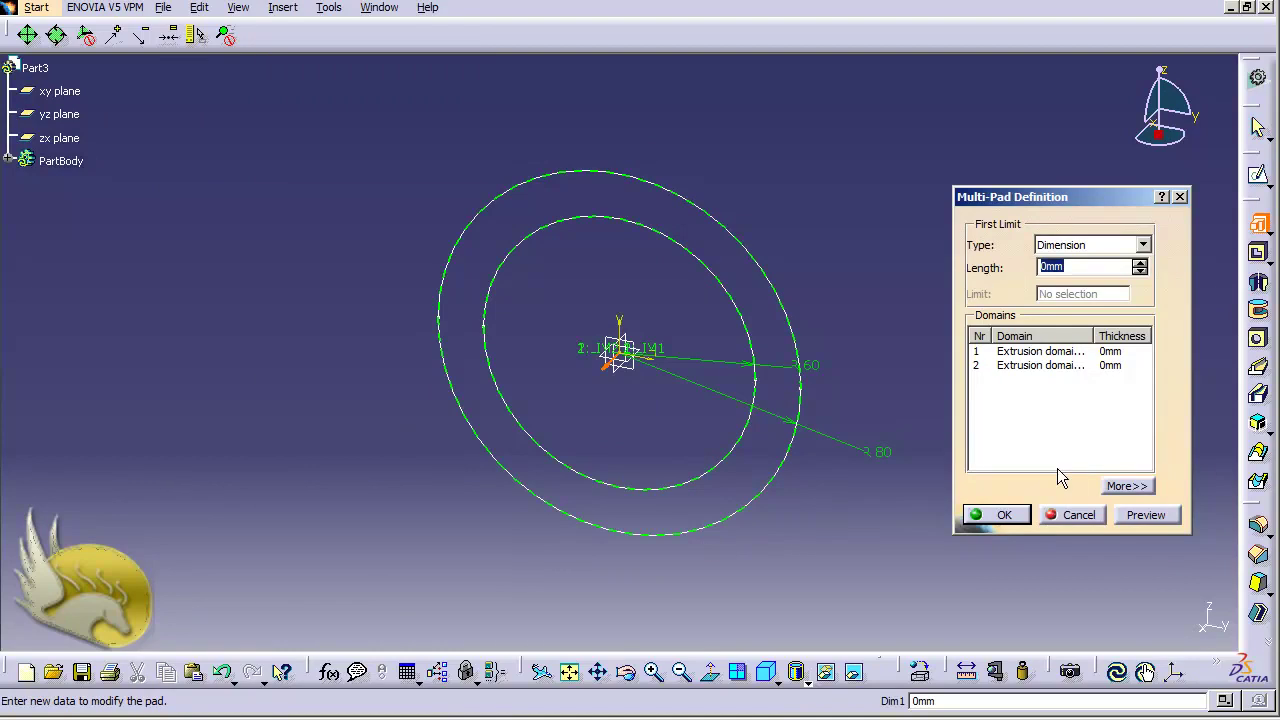
left_click(1015, 354)
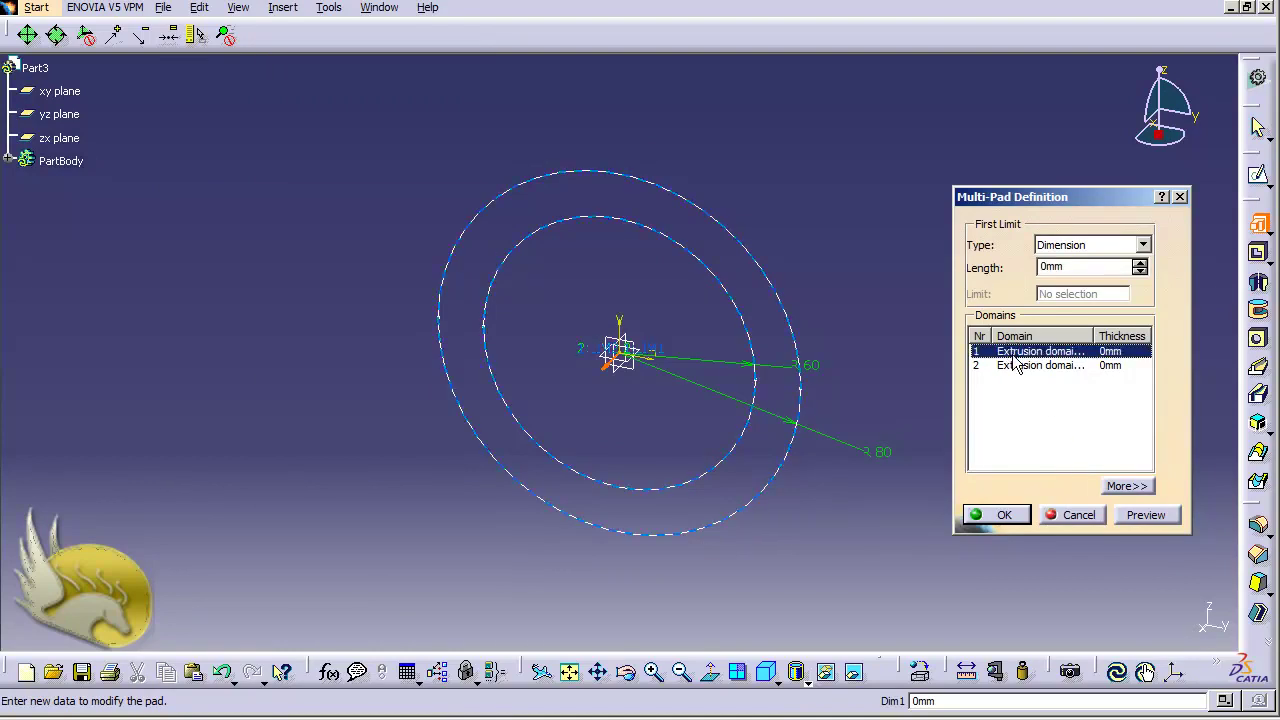
left_click(1015, 365)
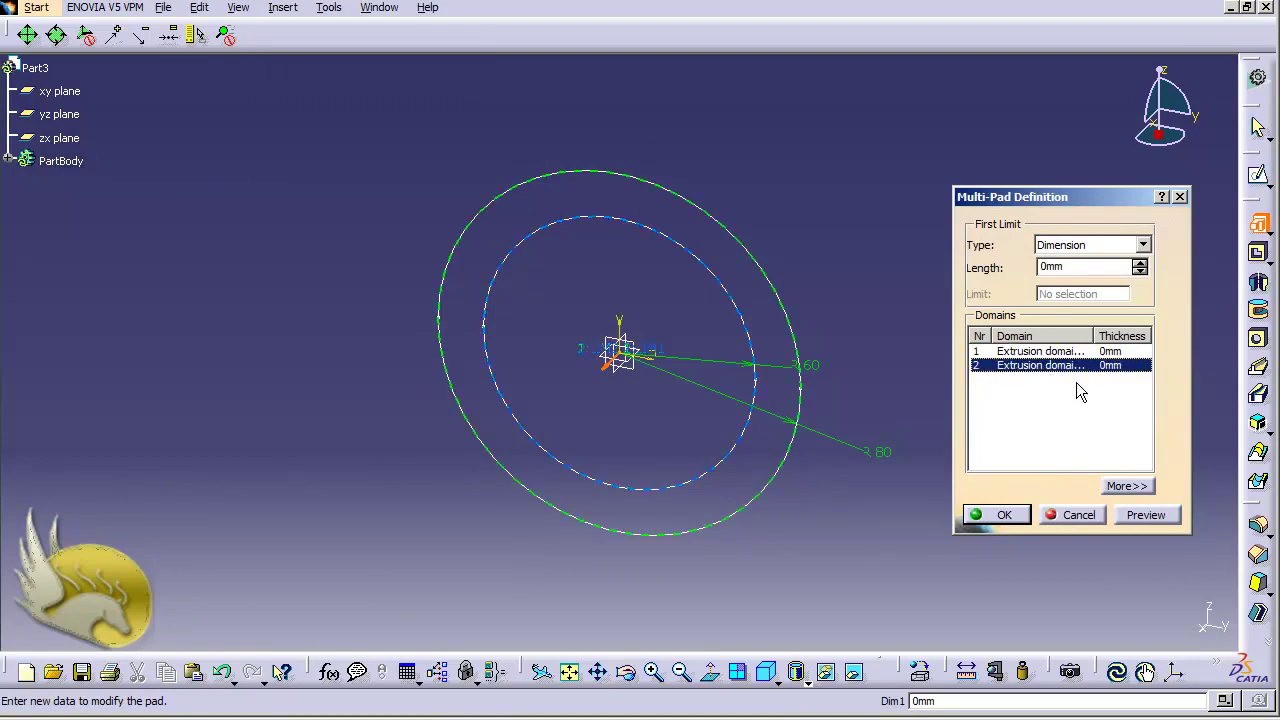
double_click(1040, 267)
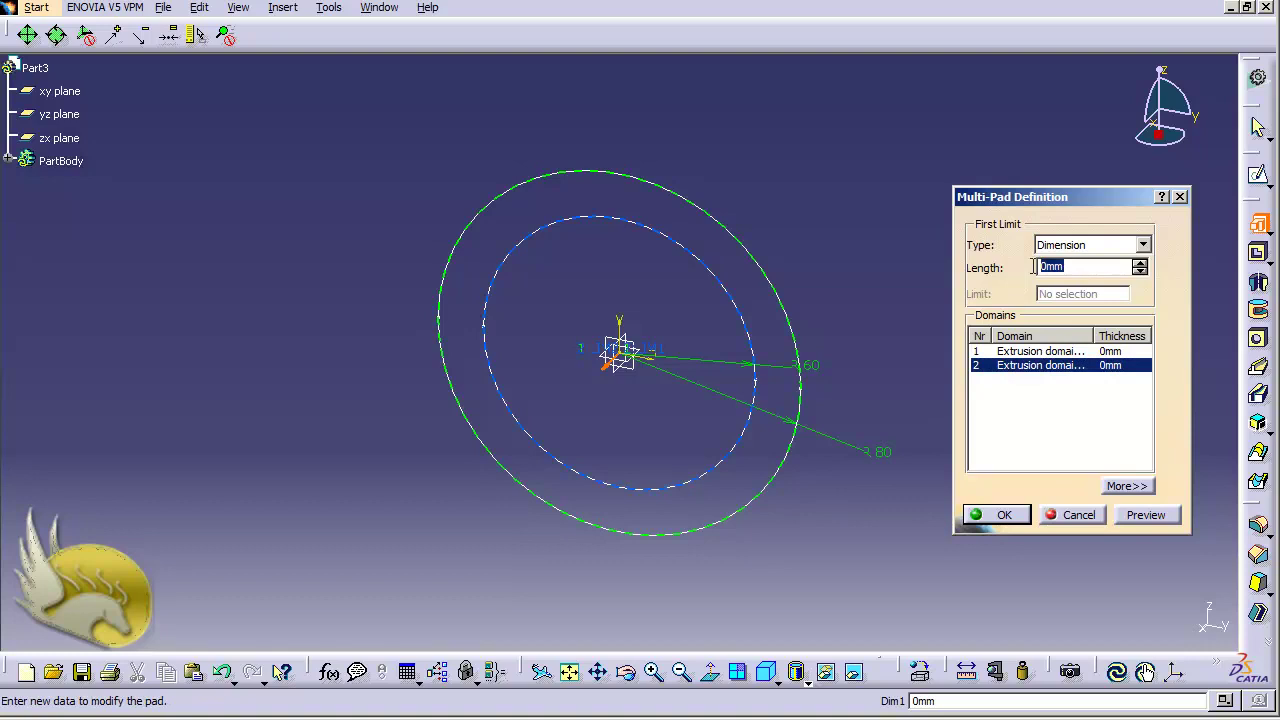
type("190")
Step: Set the outer ring domain's length to 90 mm and create the Multi-Pad
left_click(1020, 352)
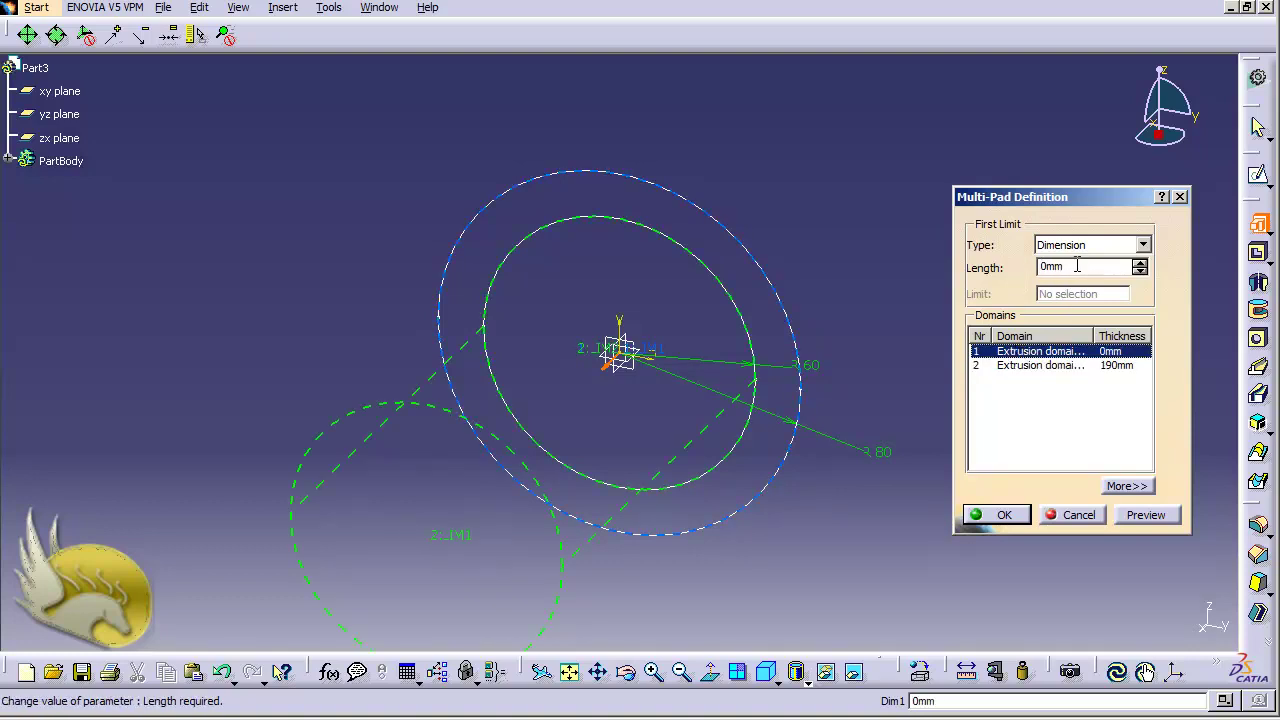
double_click(1077, 266)
type("90")
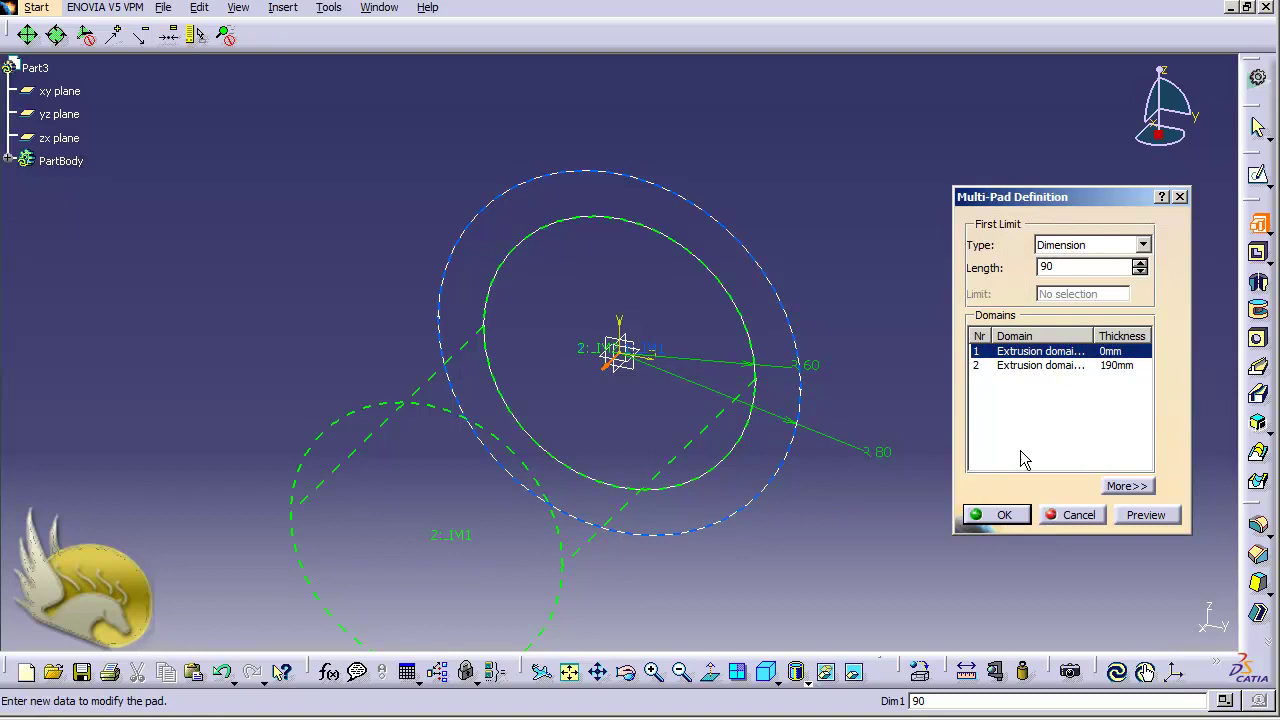
left_click(998, 514)
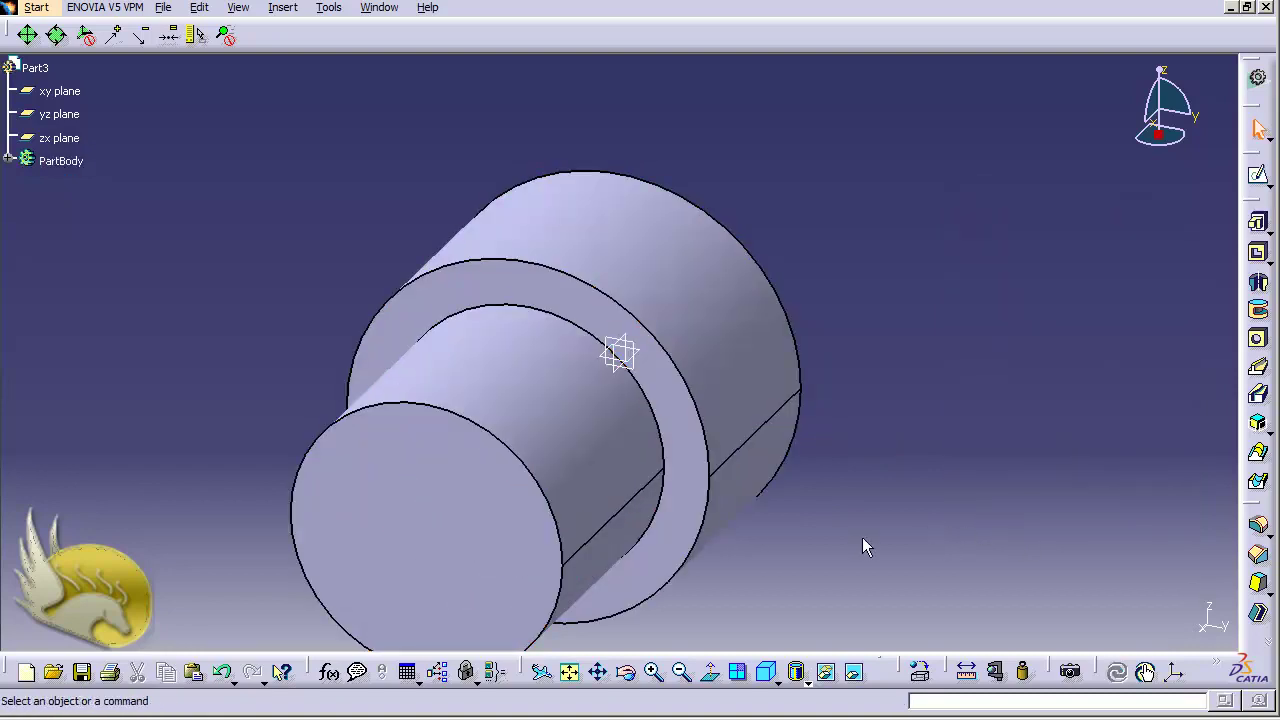
Step: Circular-pattern the current solid around the Y Axis with 4 instances at 90 deg angular spacing
left_click(284, 8)
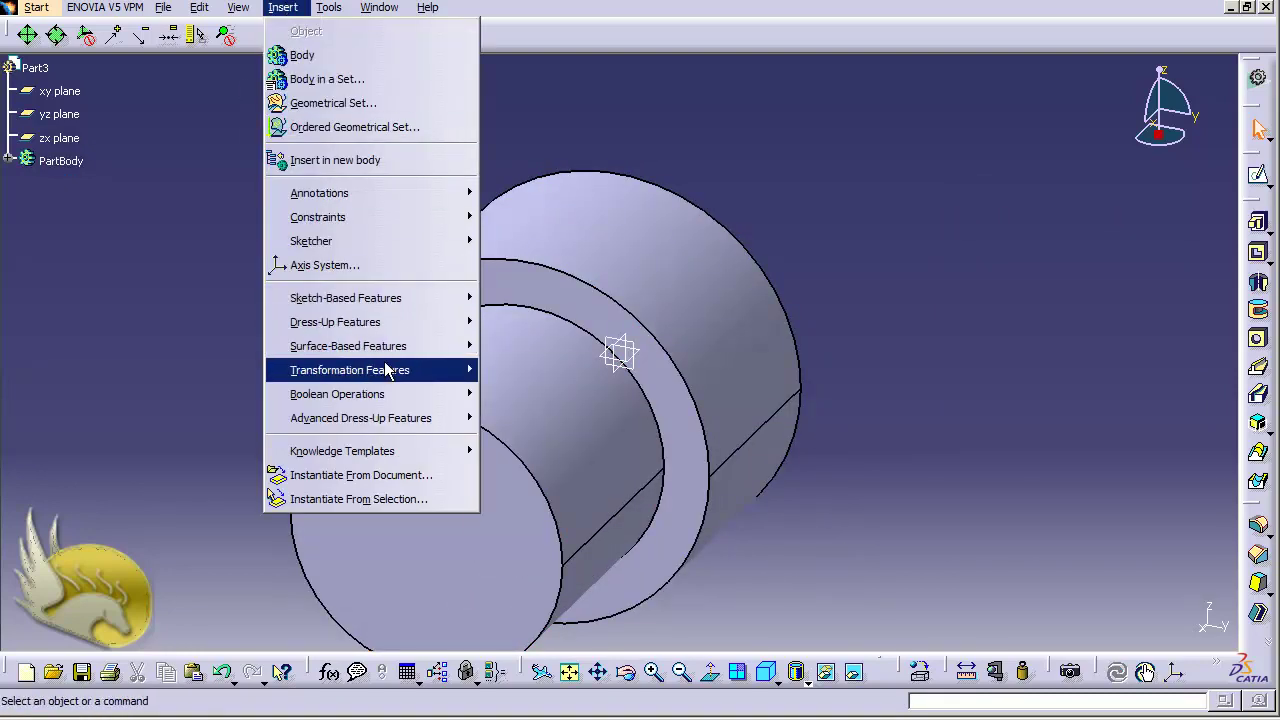
mouse_move(388, 370)
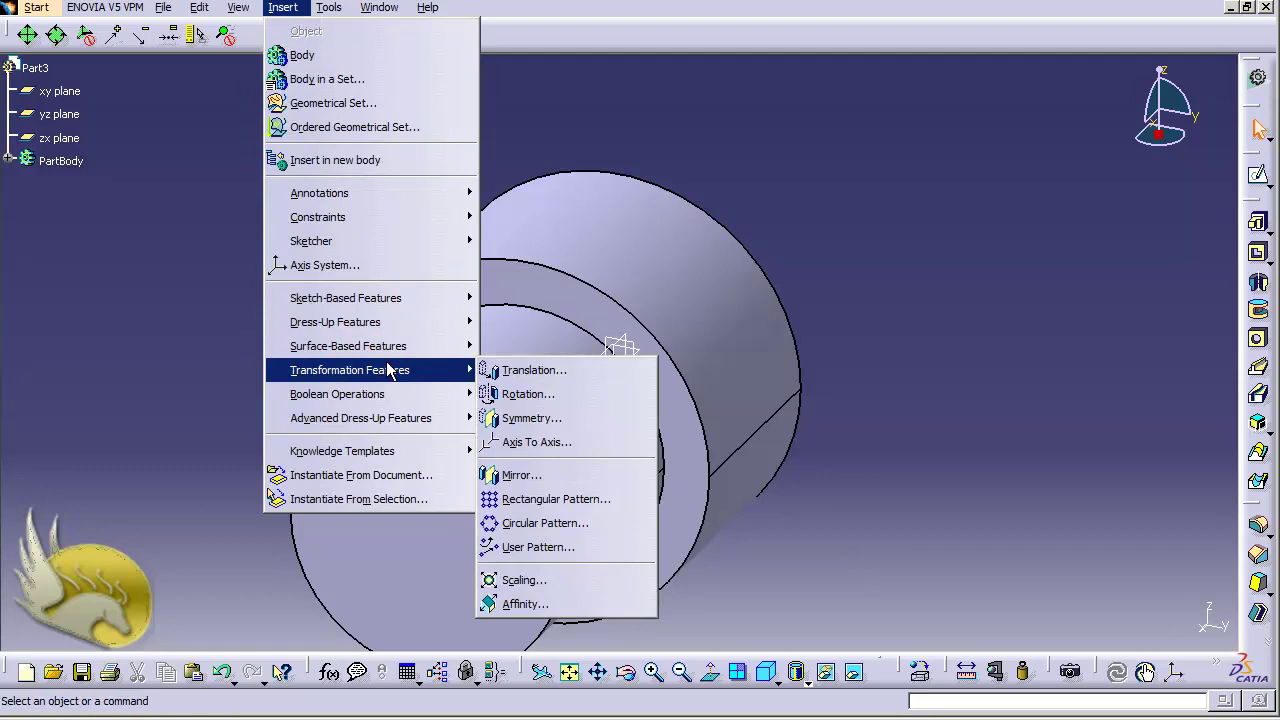
left_click(566, 526)
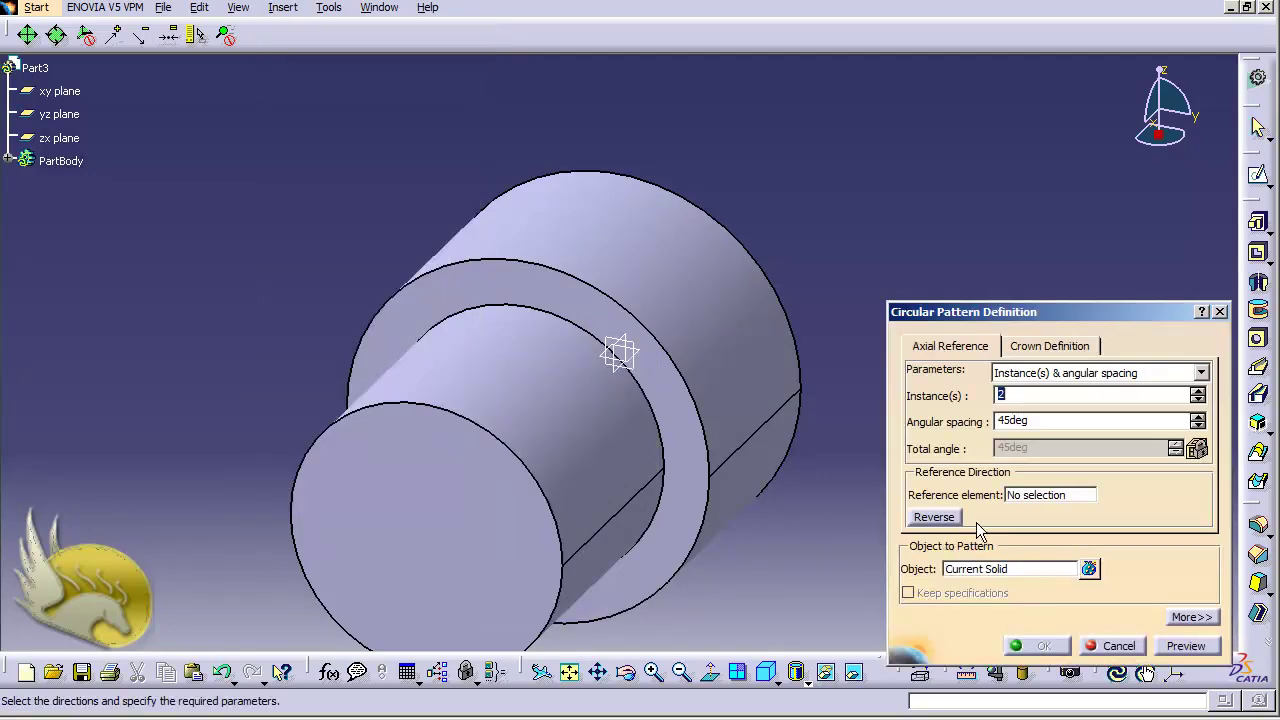
type("4")
key("Tab")
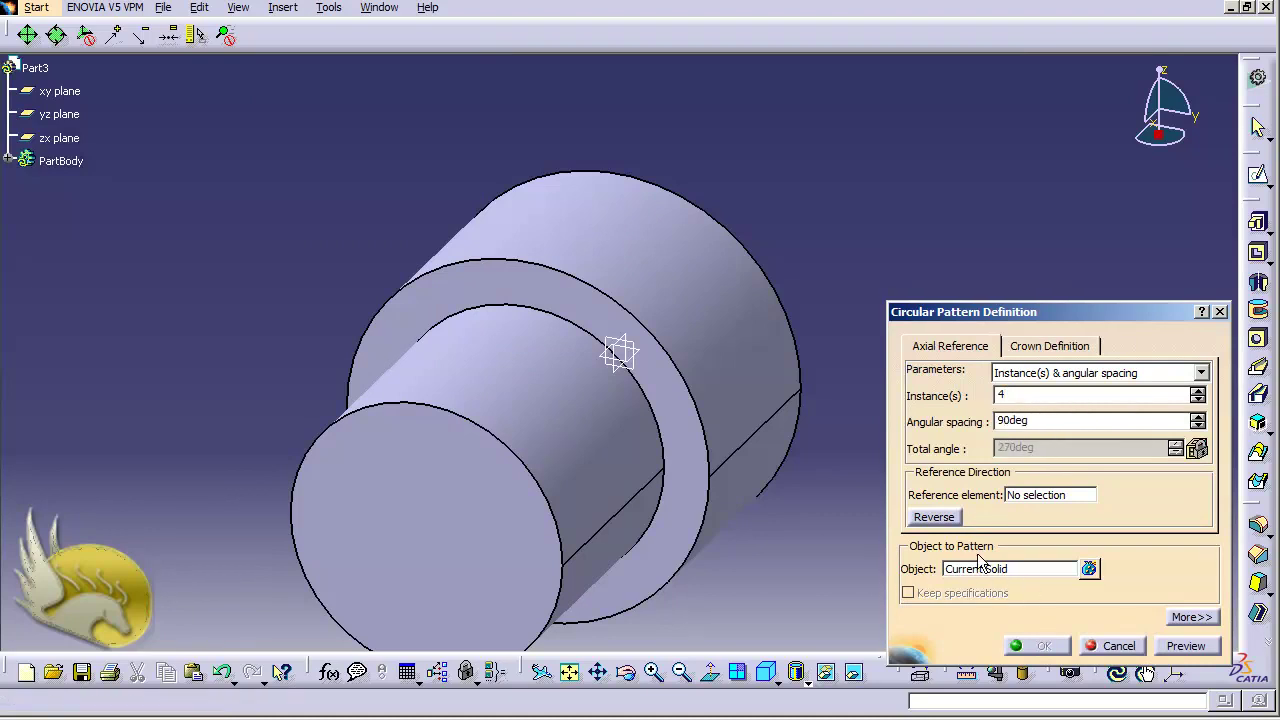
right_click(1036, 501)
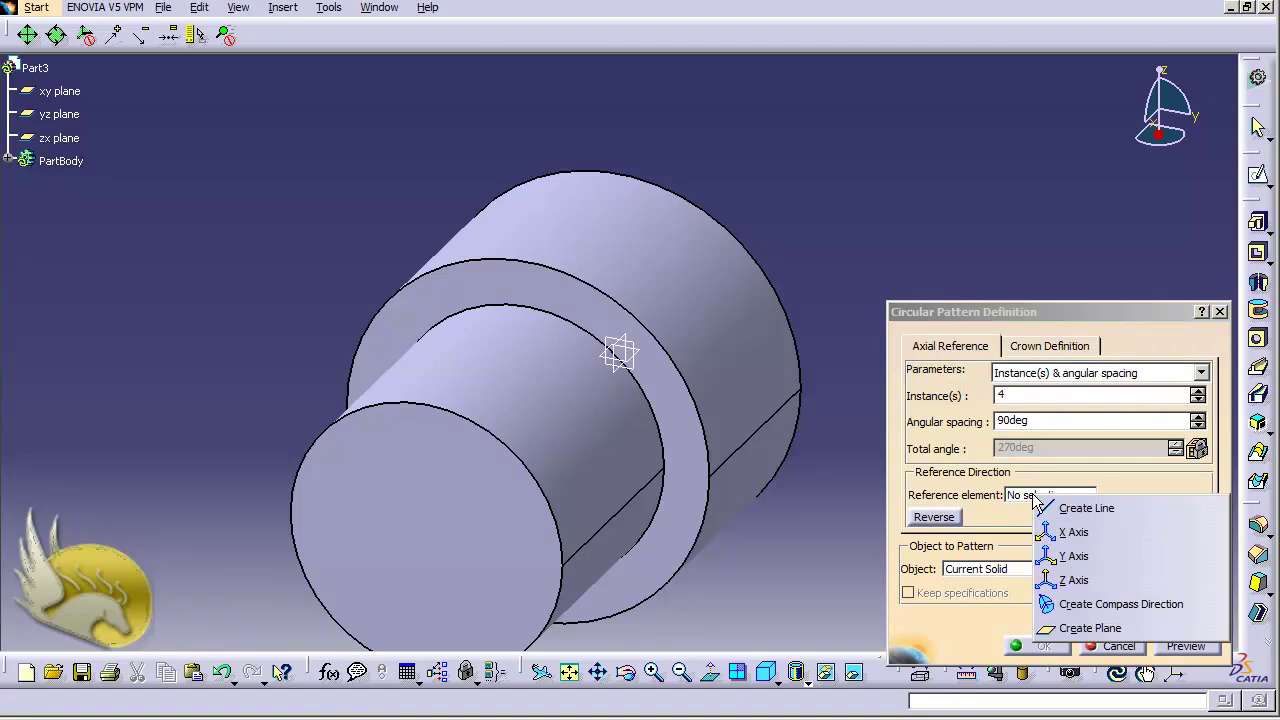
left_click(1060, 556)
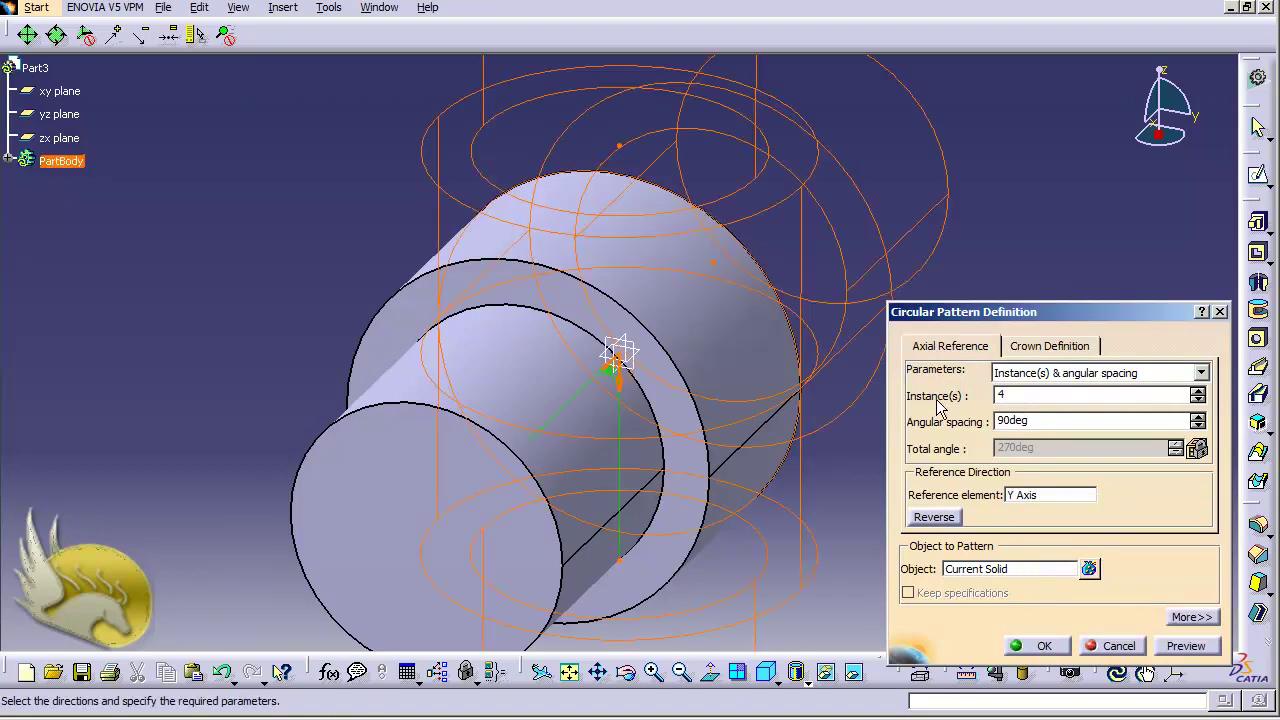
left_click(1172, 648)
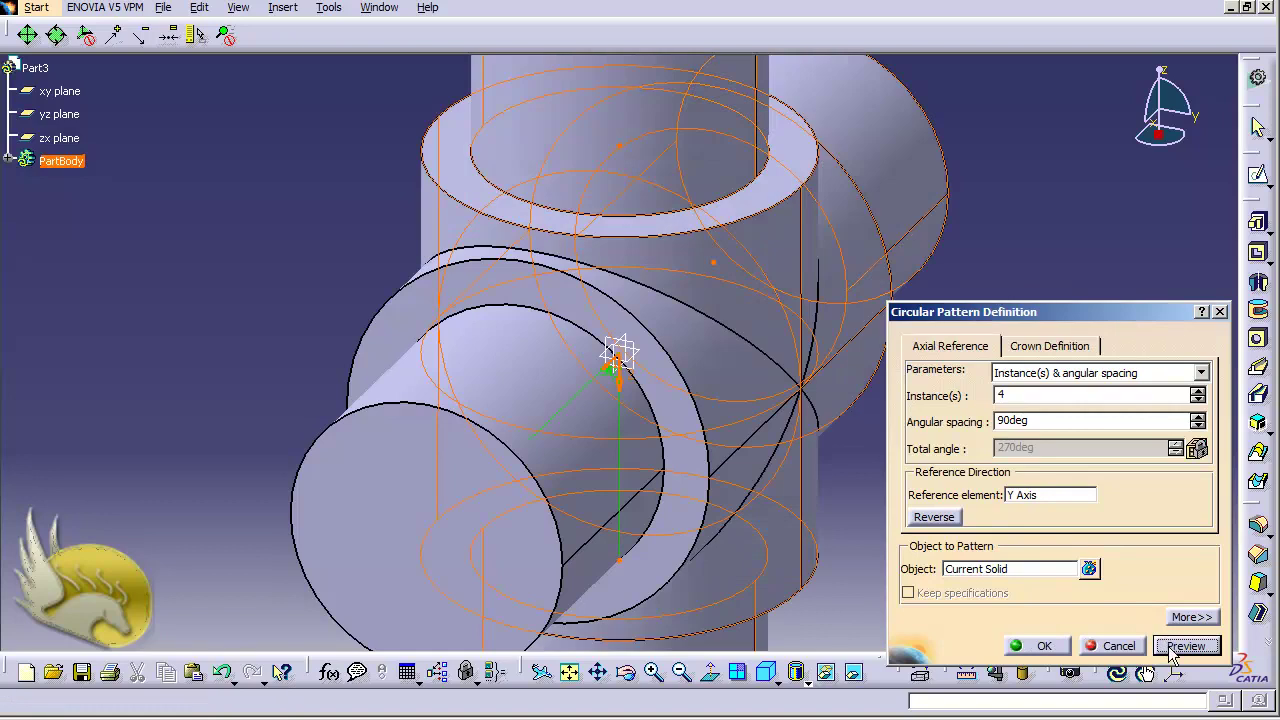
left_click(1040, 646)
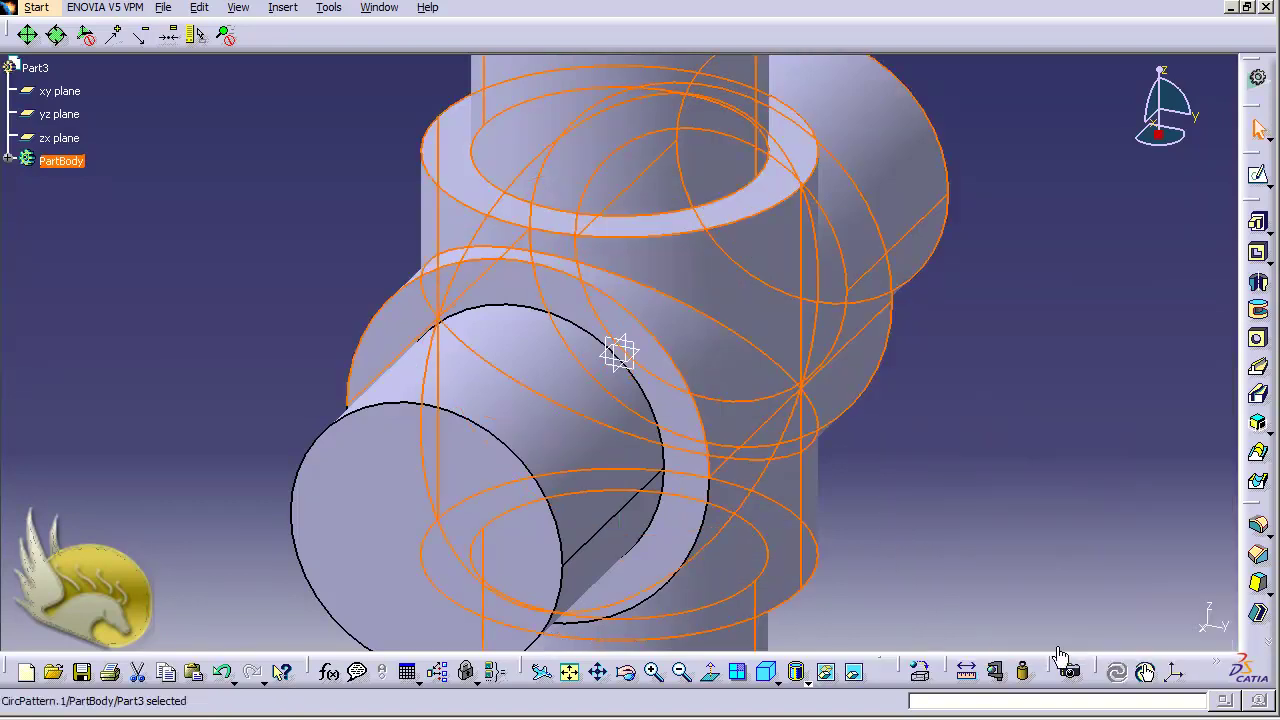
left_click(988, 488)
Step: Examine the whole cross-shaped solid and its four arm ends from another angle
key("ctrl+Page_Down")
key("ctrl+Page_Down")
key("ctrl+Page_Down")
key("ctrl+Page_Down")
key("ctrl+Page_Down")
key("ctrl+Page_Down")
key("ctrl+Page_Down")
key("ctrl+Page_Down")
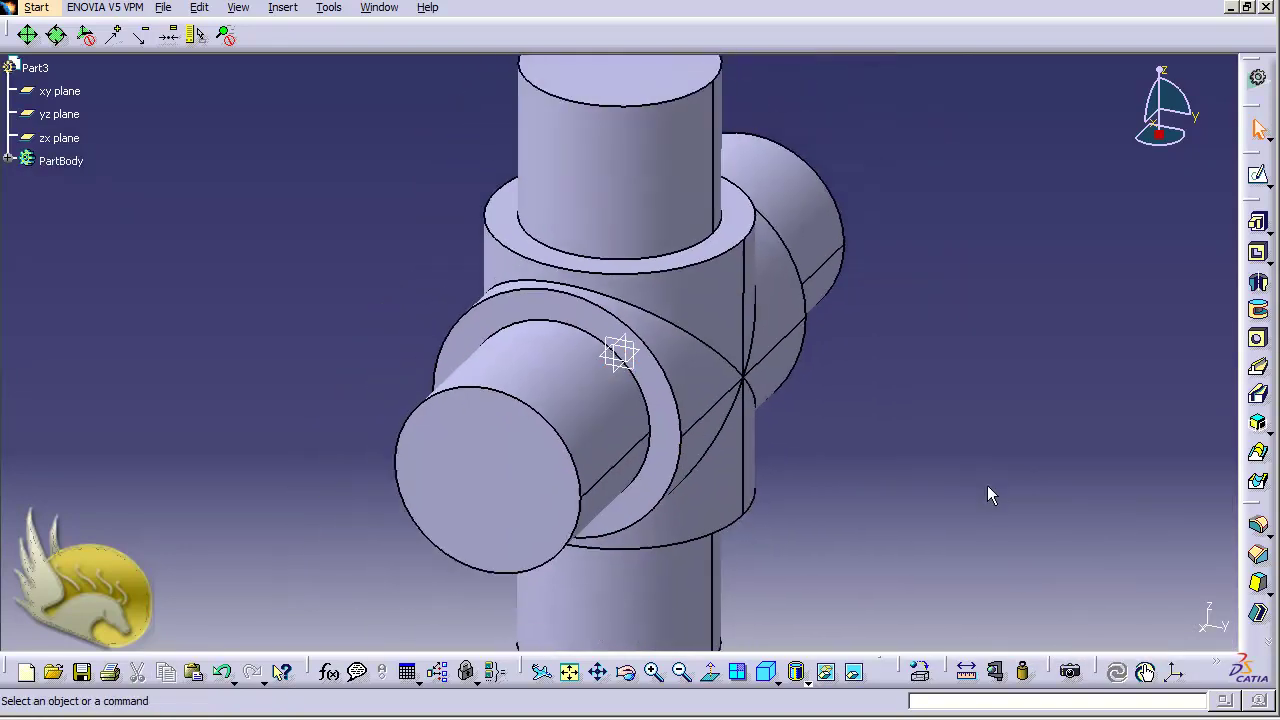
key("shift+Left")
key("shift+Left")
key("shift+Left")
key("shift+Left")
key("shift+Left")
key("shift+Left")
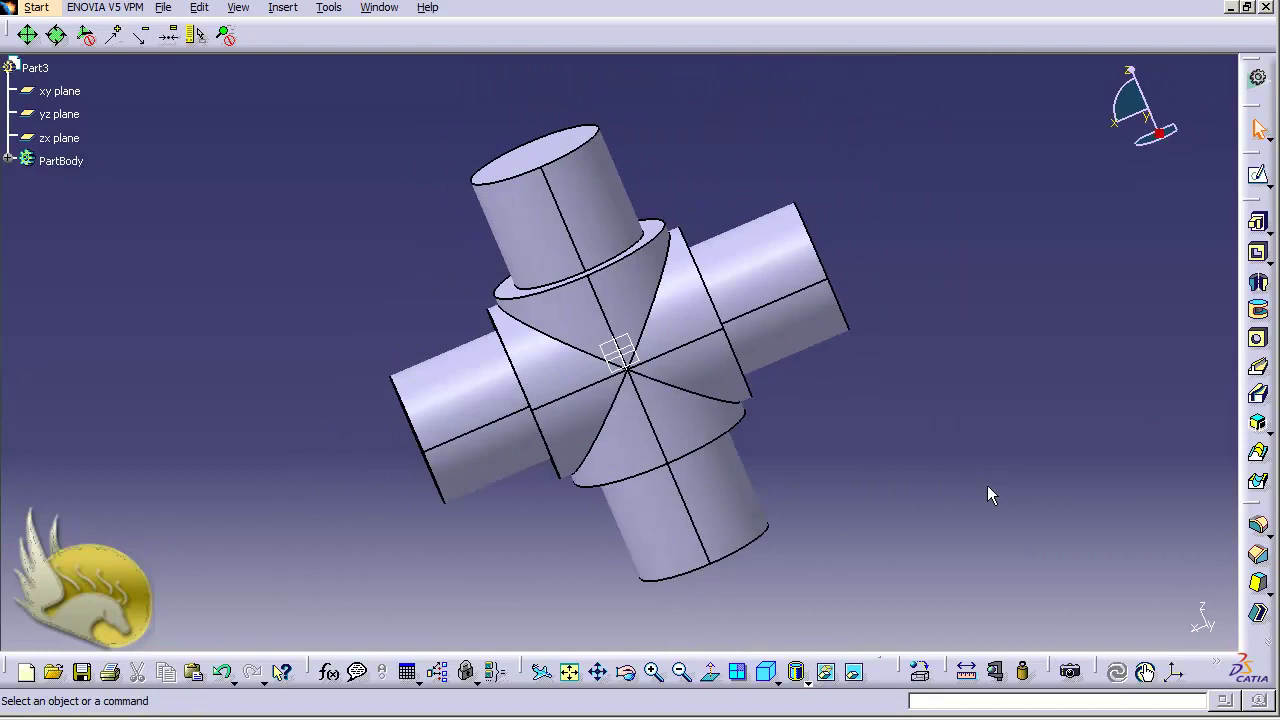
key("shift+Left")
key("shift+Left")
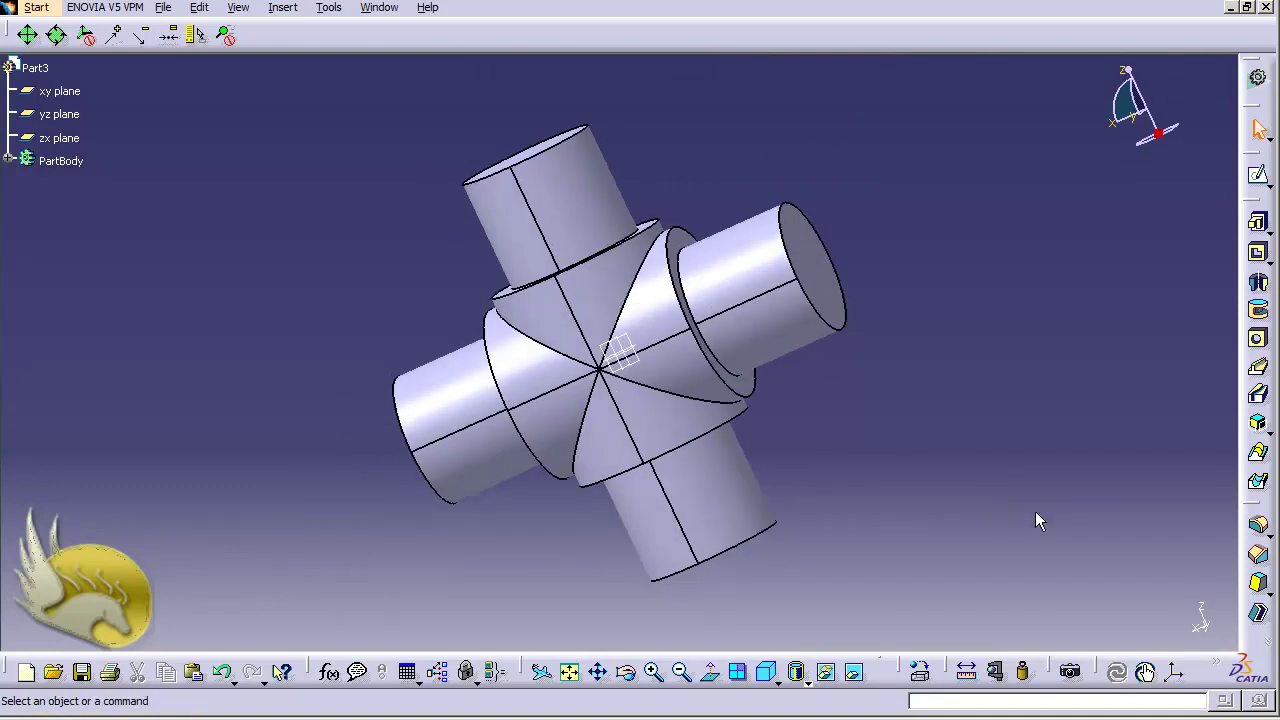
Step: Apply a 5 mm Edge Fillet to the circular end edges of all four arms of the cross
left_click(293, 12)
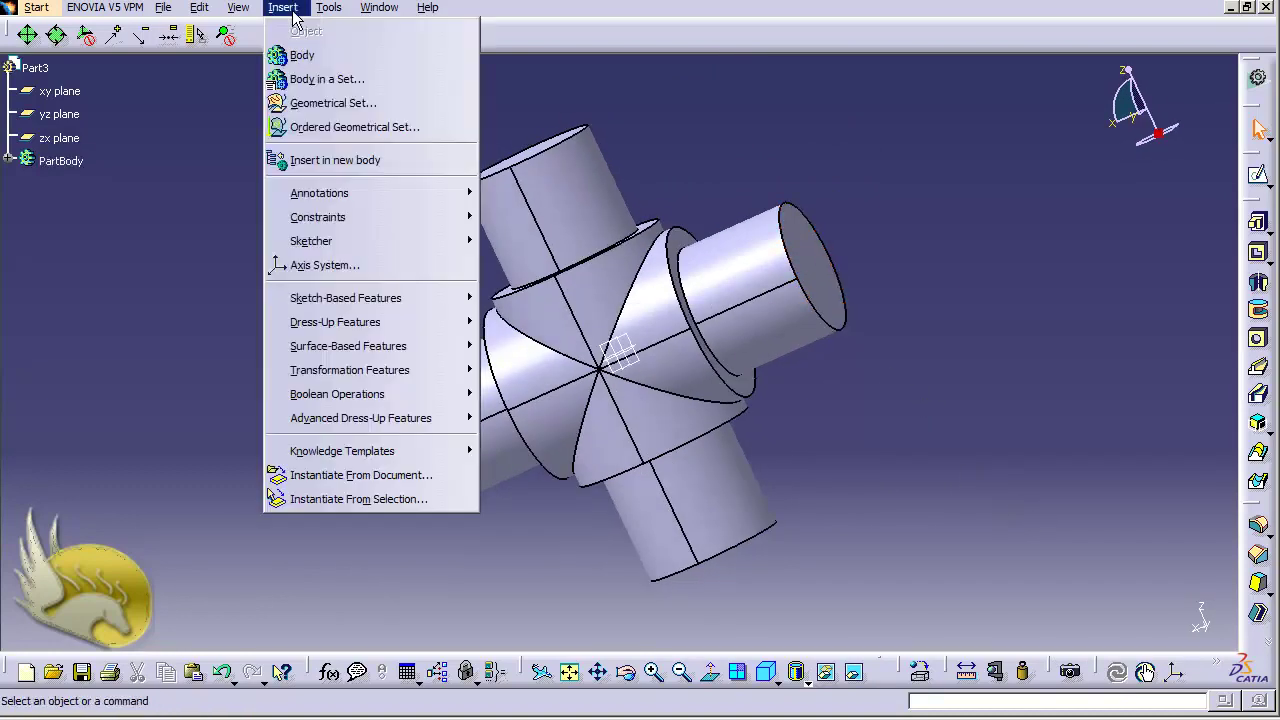
mouse_move(388, 331)
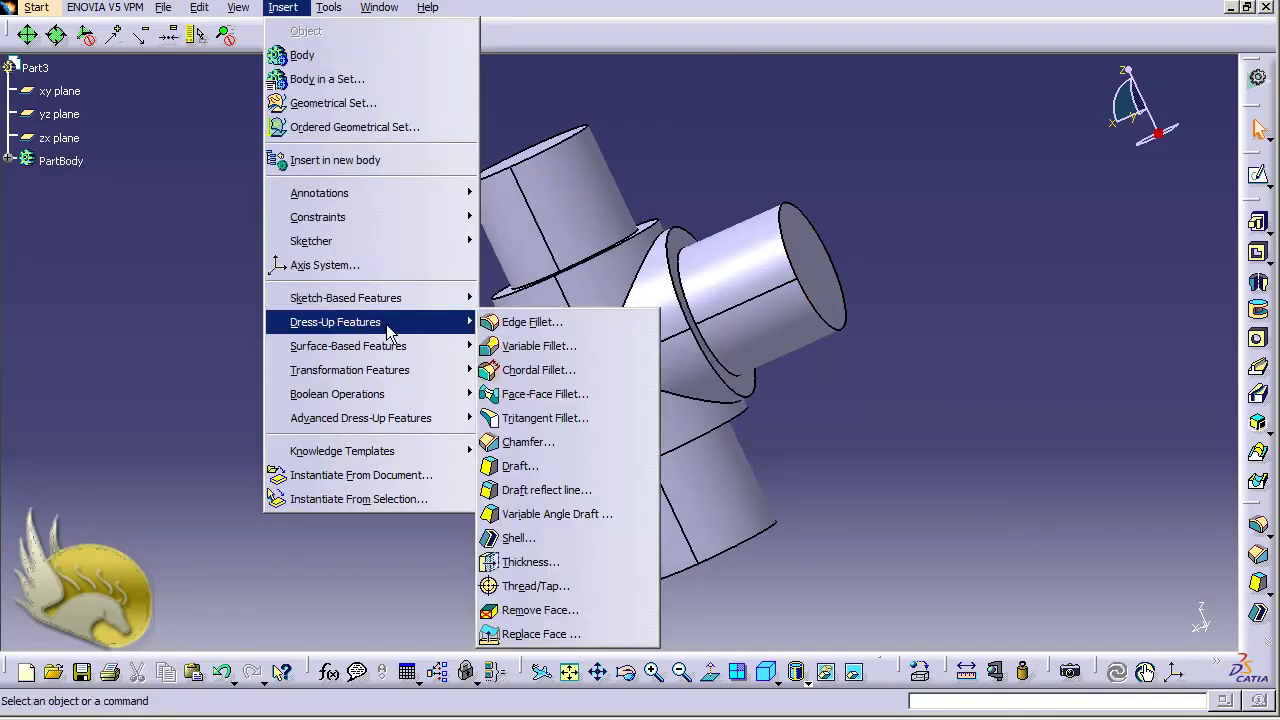
left_click(503, 321)
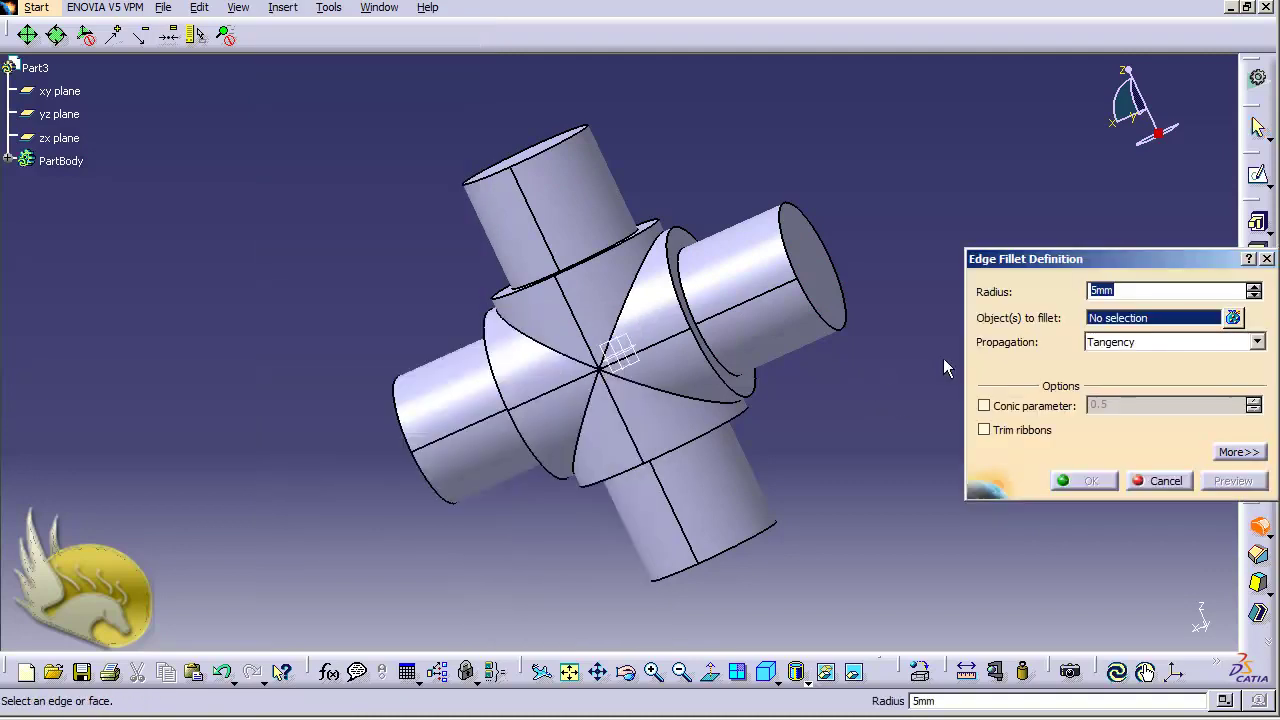
left_click(848, 330)
left_click(530, 174)
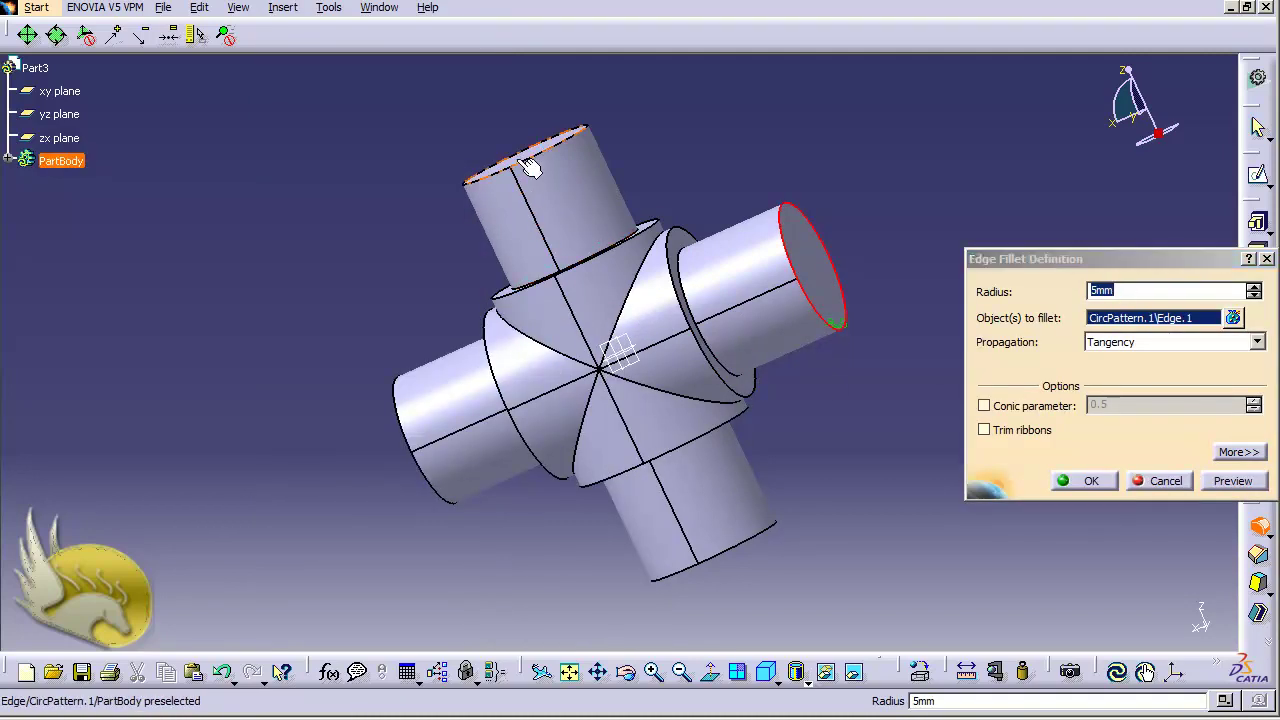
left_click(439, 505)
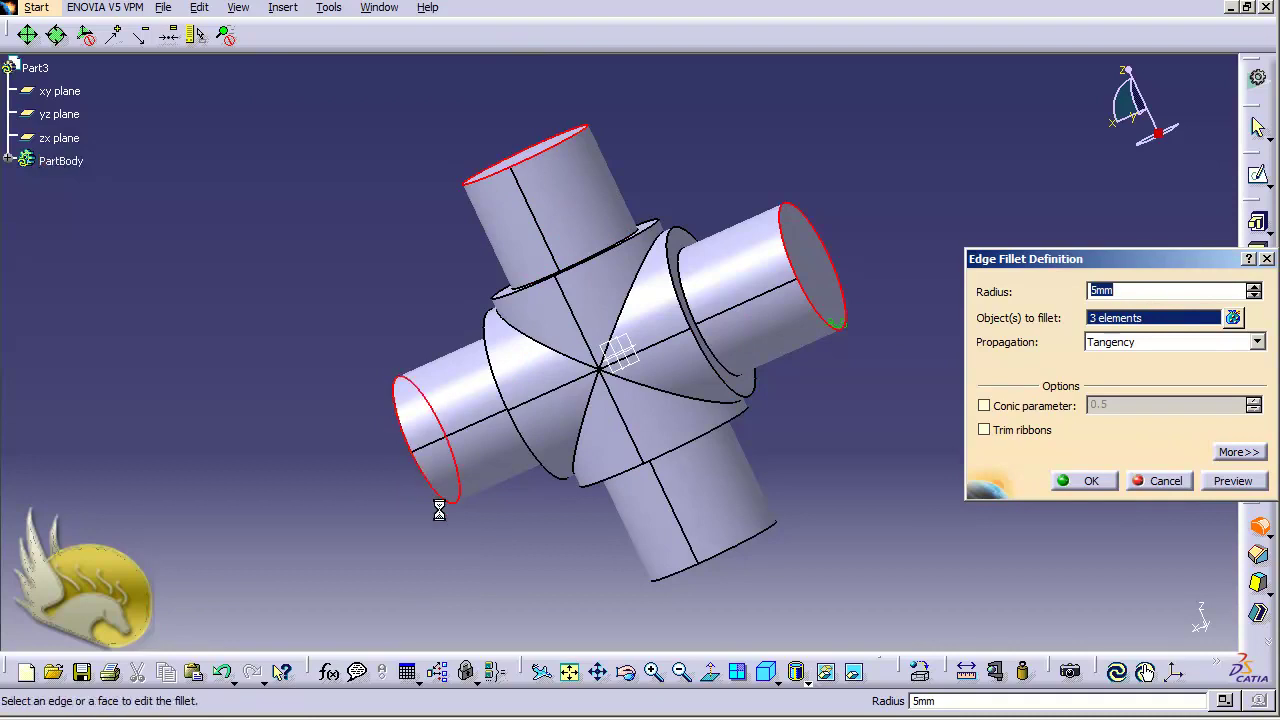
left_click(686, 576)
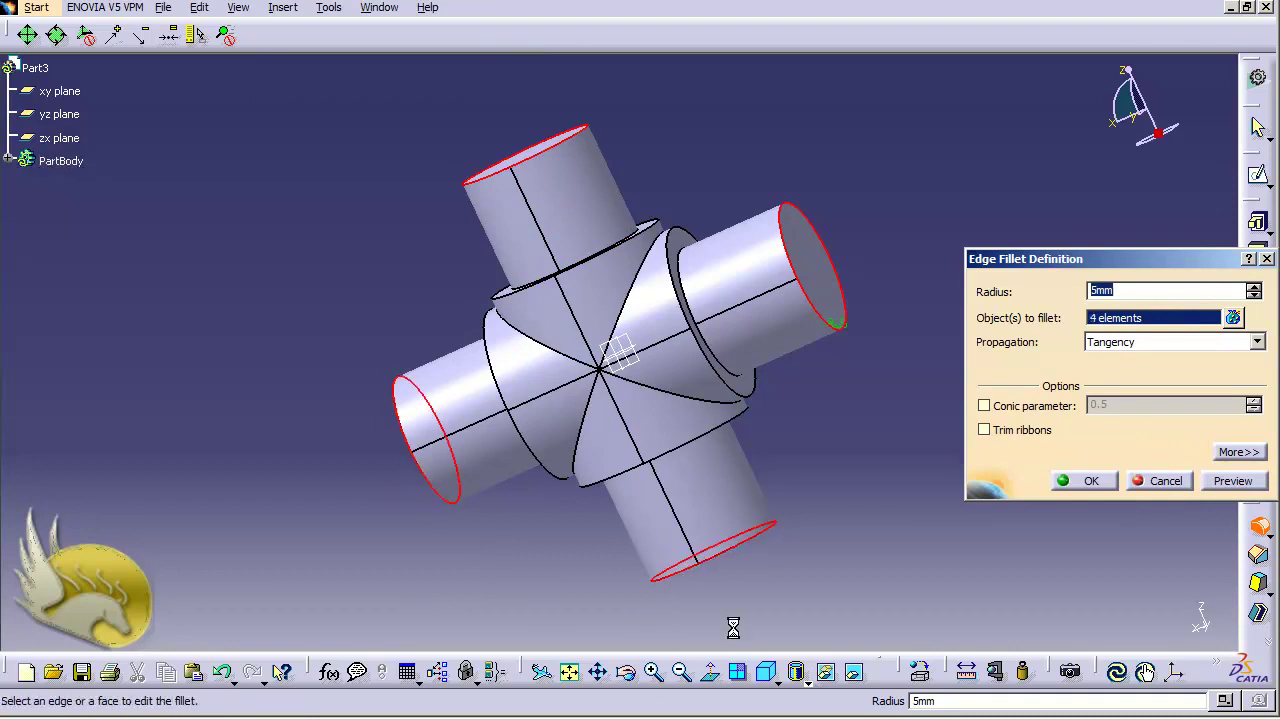
left_click(1092, 481)
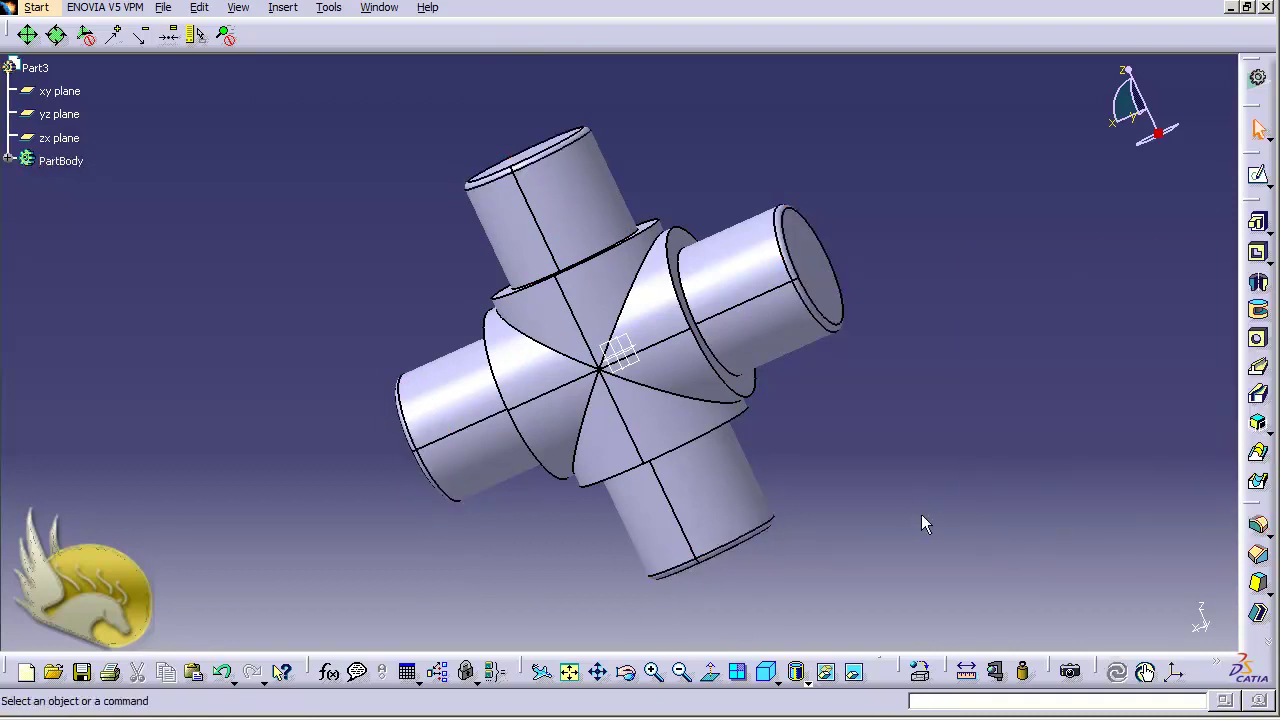
Step: Save the part as Part3.CATPart in the Assembly With Explode folder, overwriting the existing file
key("ctrl+s")
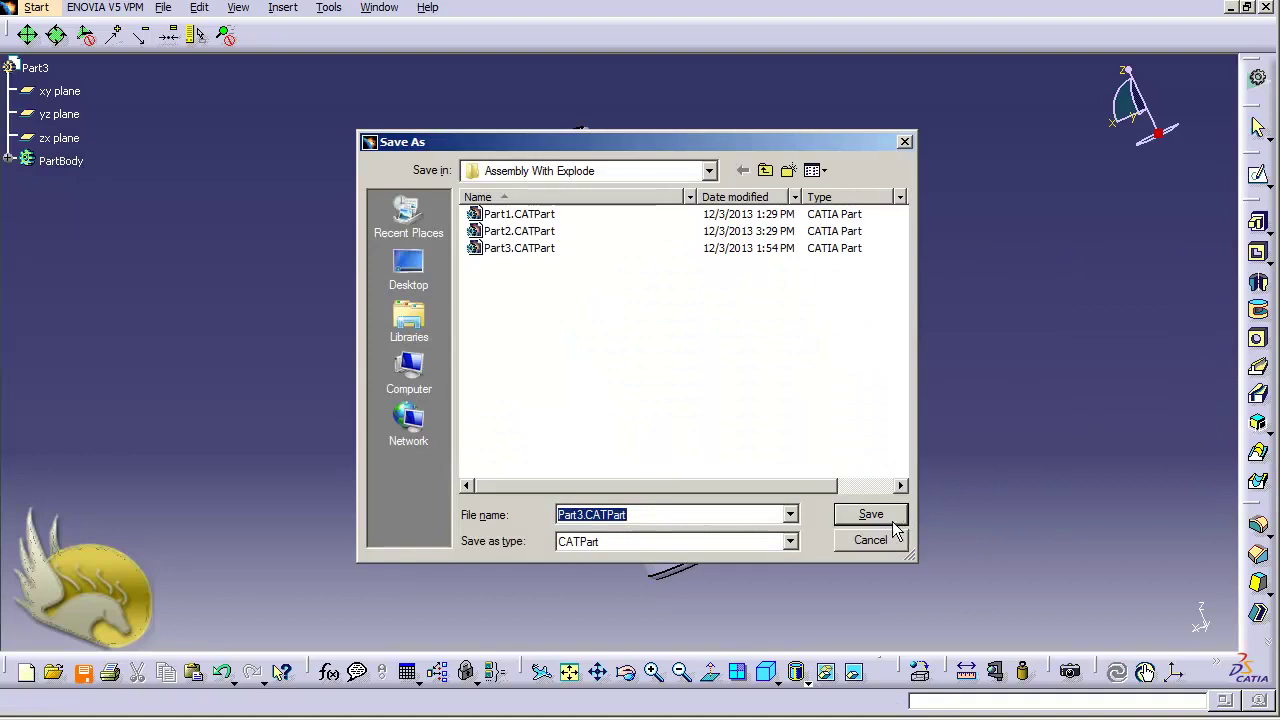
left_click(893, 520)
left_click(679, 410)
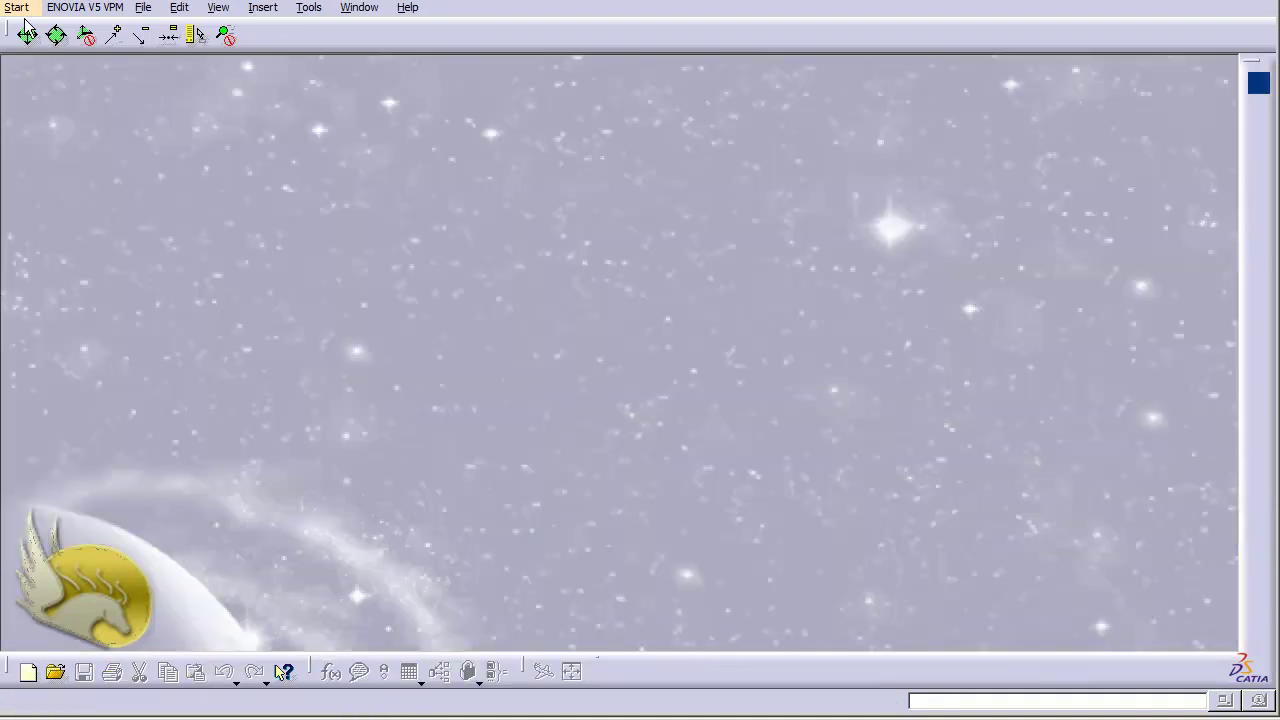
Step: Create a new empty product in the Assembly Design workbench
left_click(21, 11)
mouse_move(104, 54)
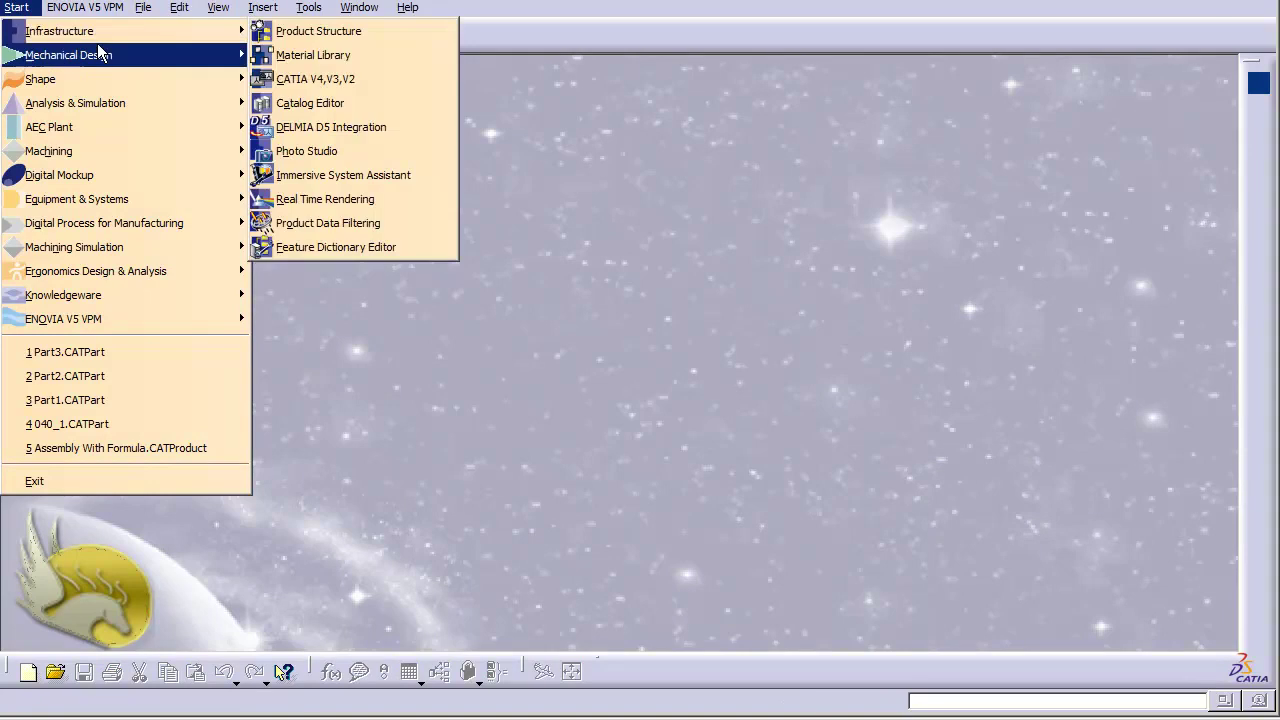
left_click(300, 52)
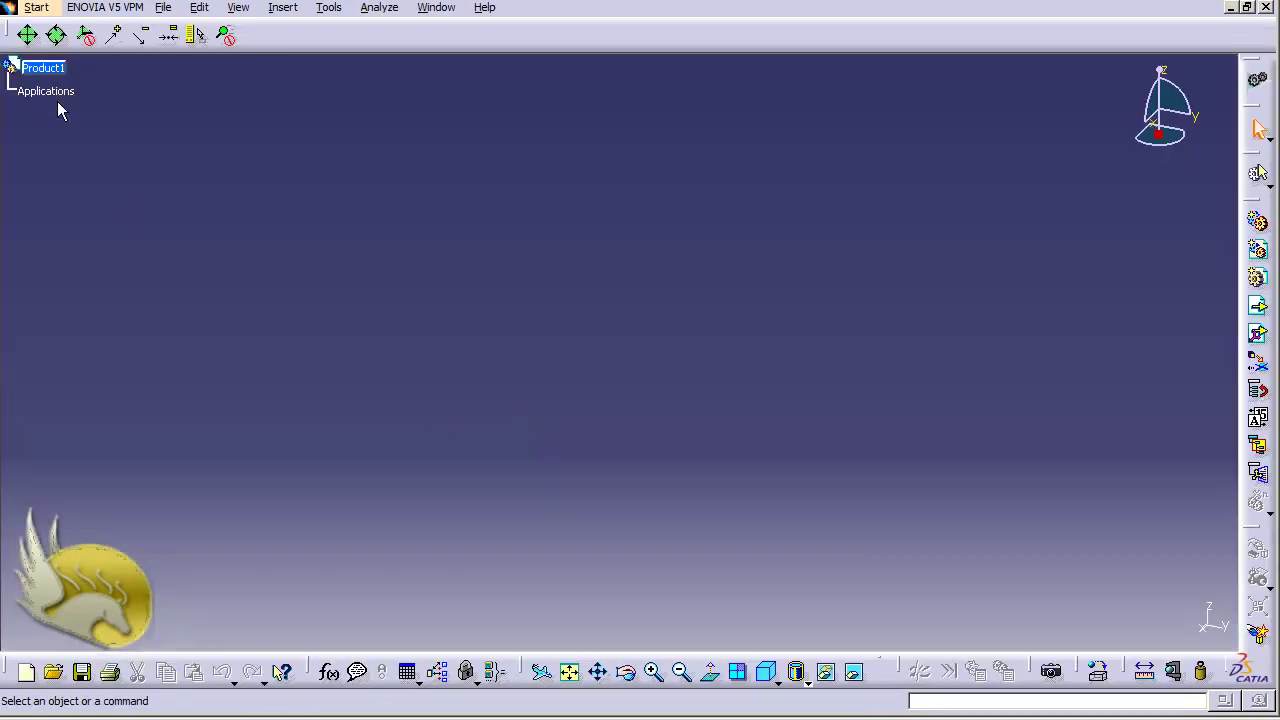
Step: Insert Part1.CATPart, Part2.CATPart and Part3.CATPart from the Assembly With Explode folder into Product1 as existing components
left_click(44, 68)
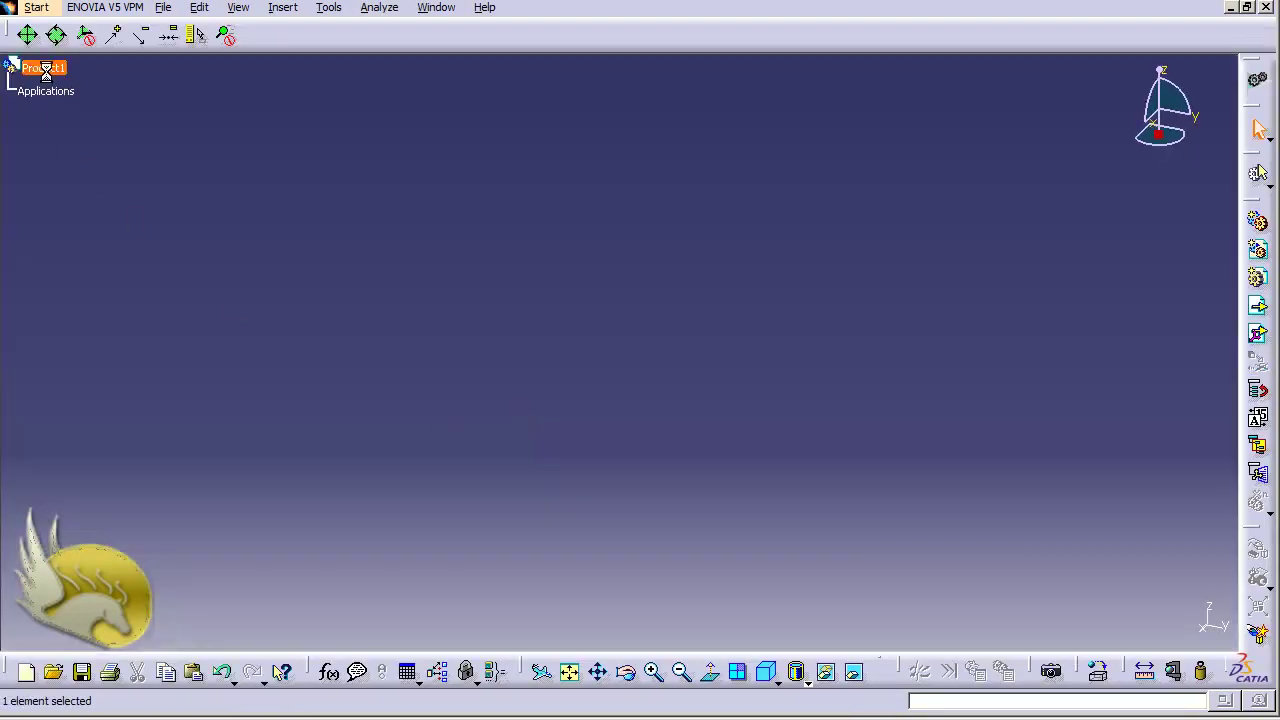
left_click(290, 8)
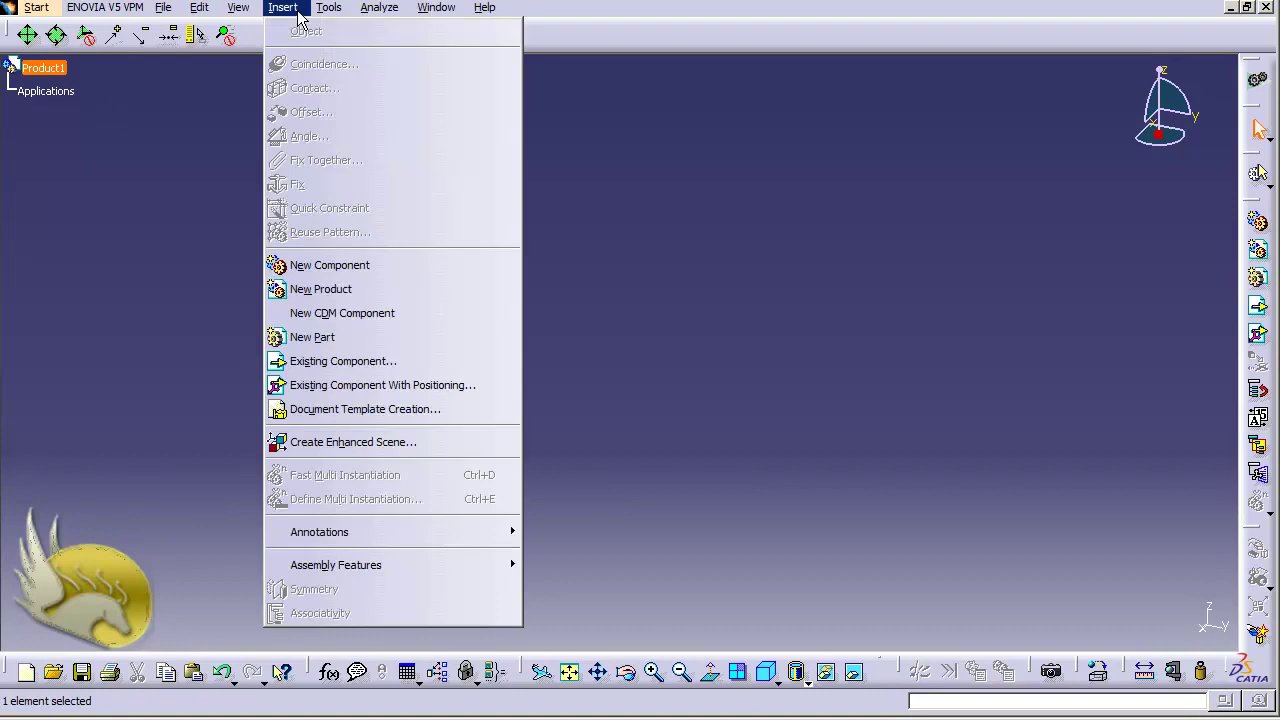
left_click(345, 361)
left_click_drag(535, 337, 560, 214)
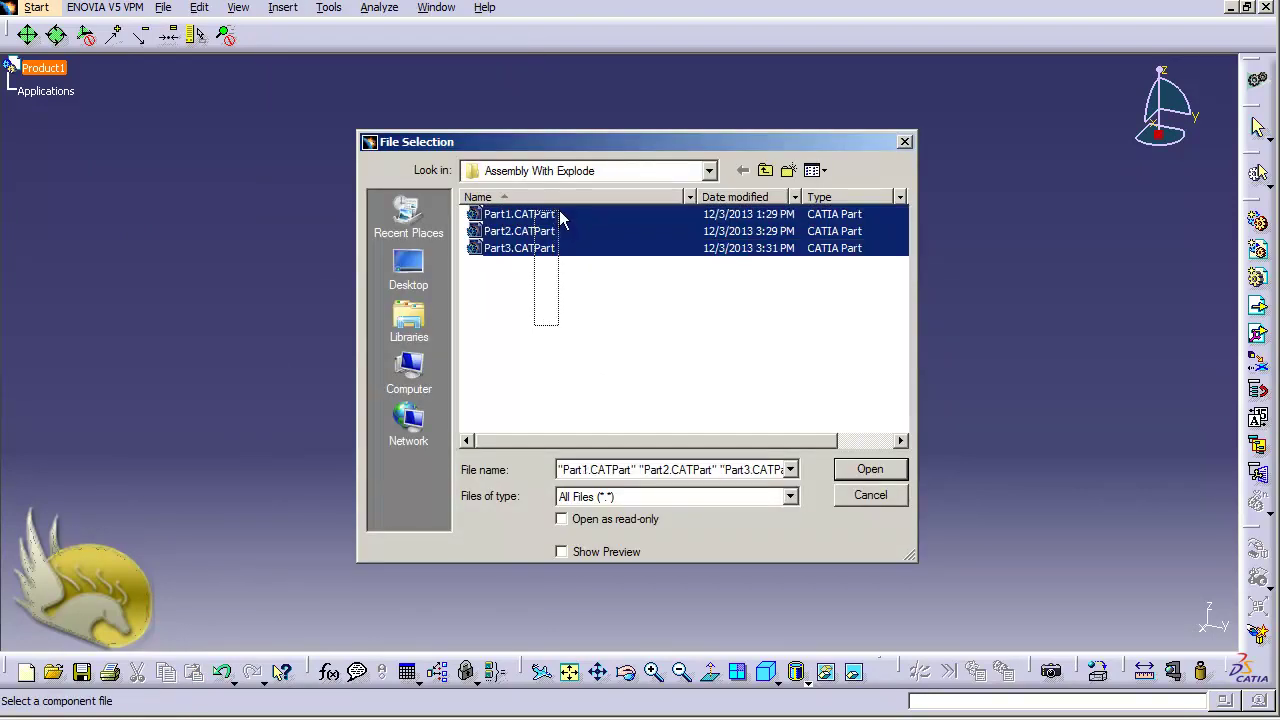
left_click(869, 470)
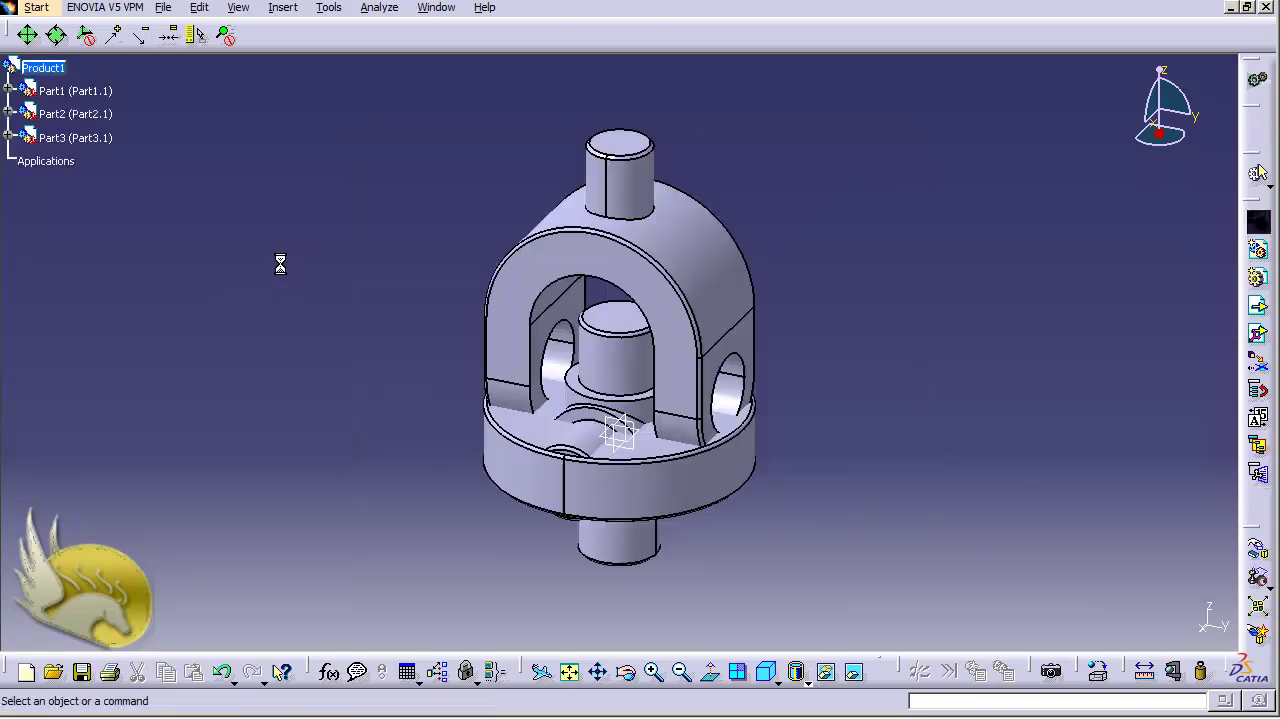
Step: Use Manipulate to move the fork and the cross away from the disc in opposite directions along the Y axis
left_click(199, 7)
mouse_move(283, 241)
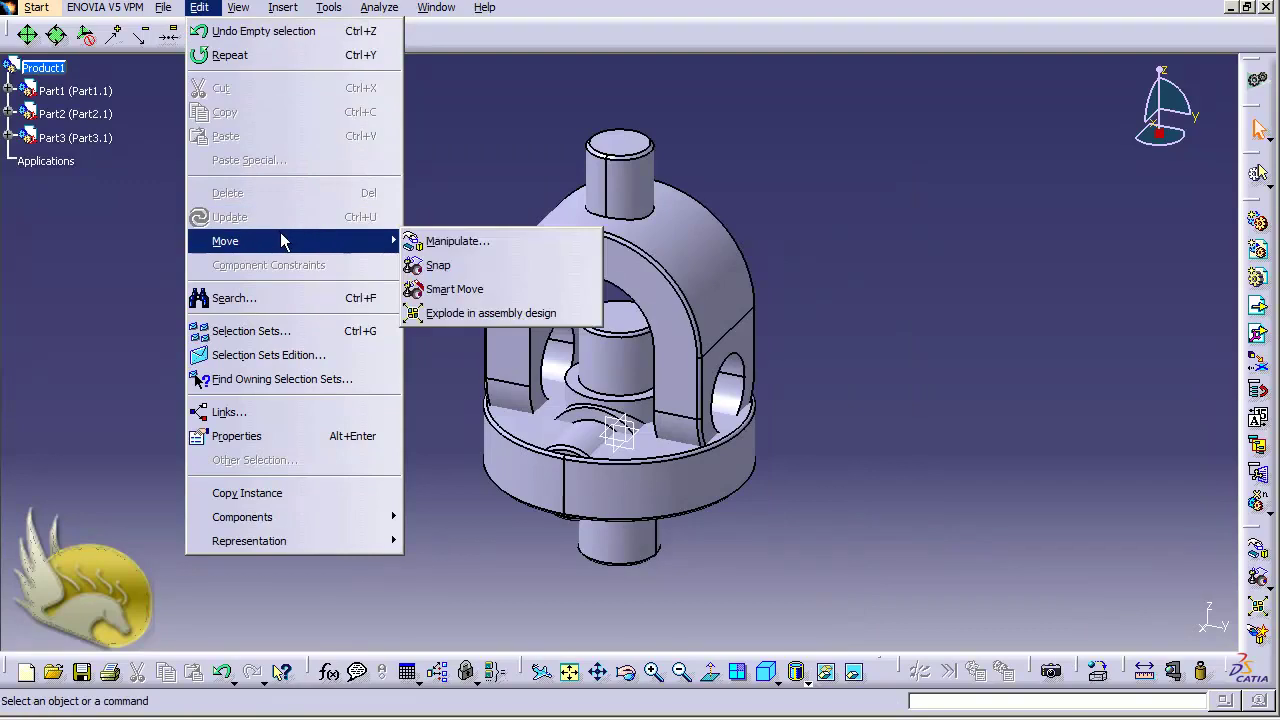
left_click(440, 241)
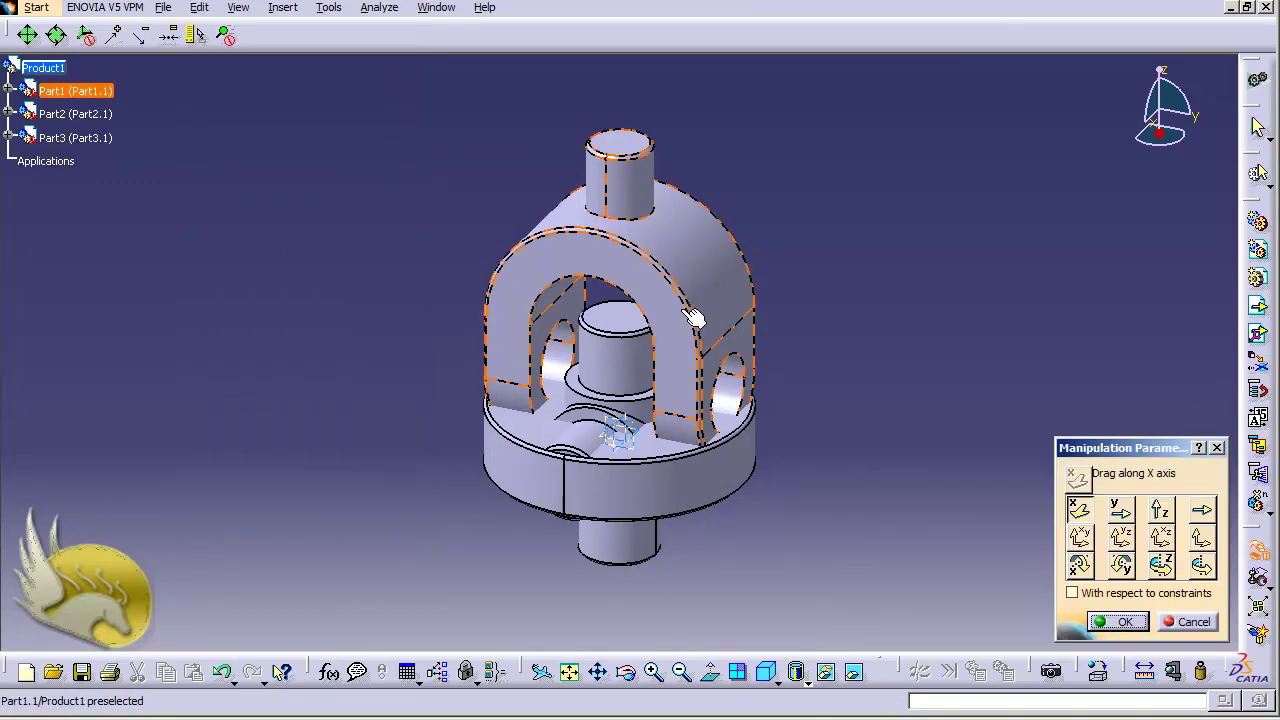
left_click(1120, 510)
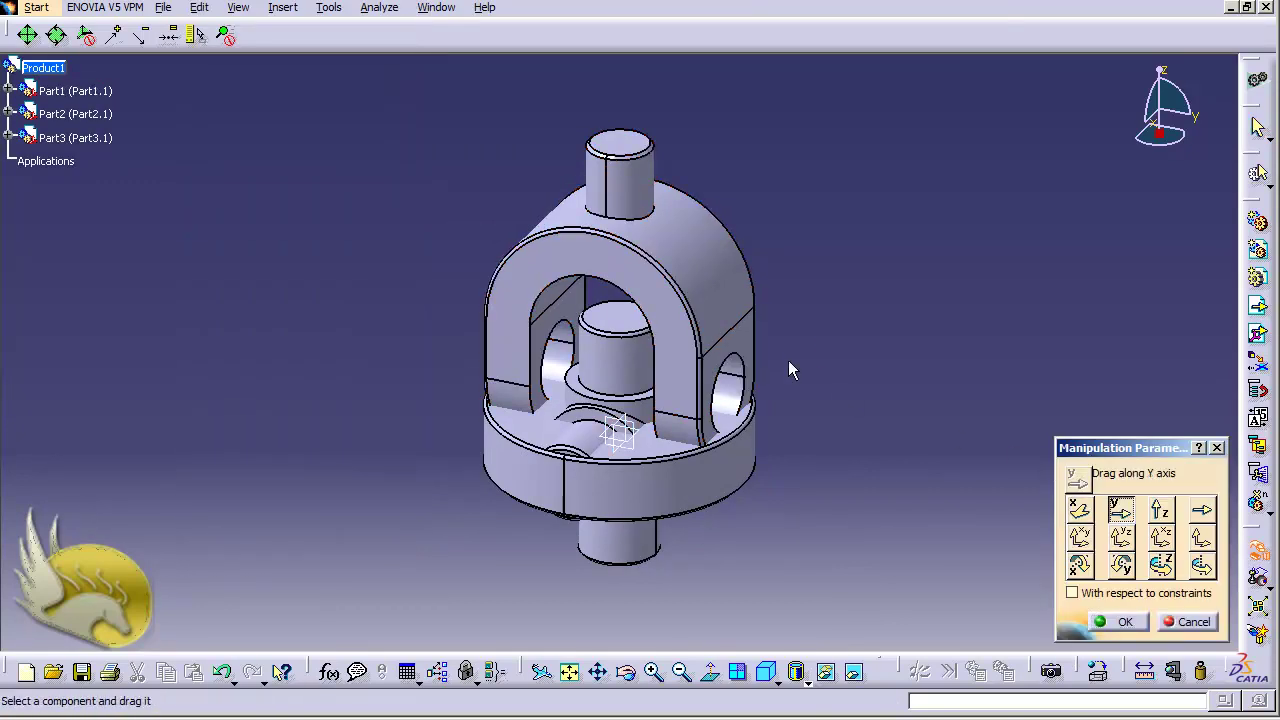
left_click_drag(786, 306, 1030, 298)
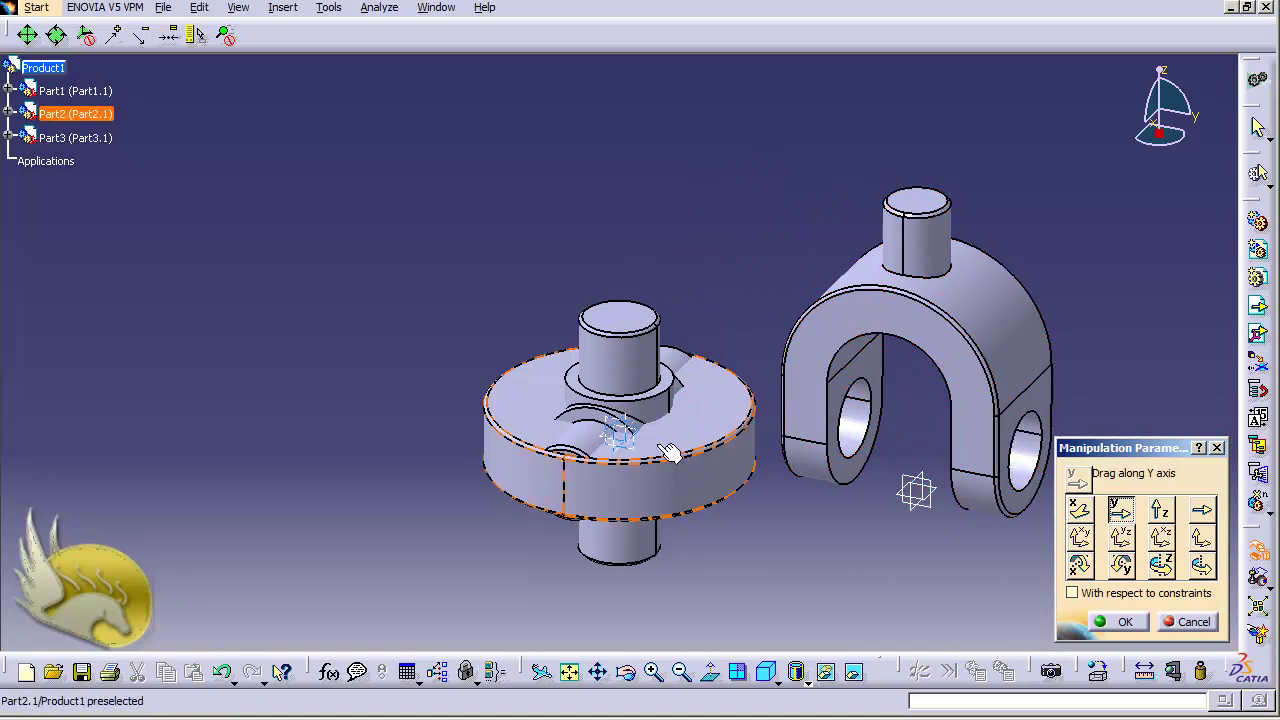
left_click_drag(668, 452, 229, 320)
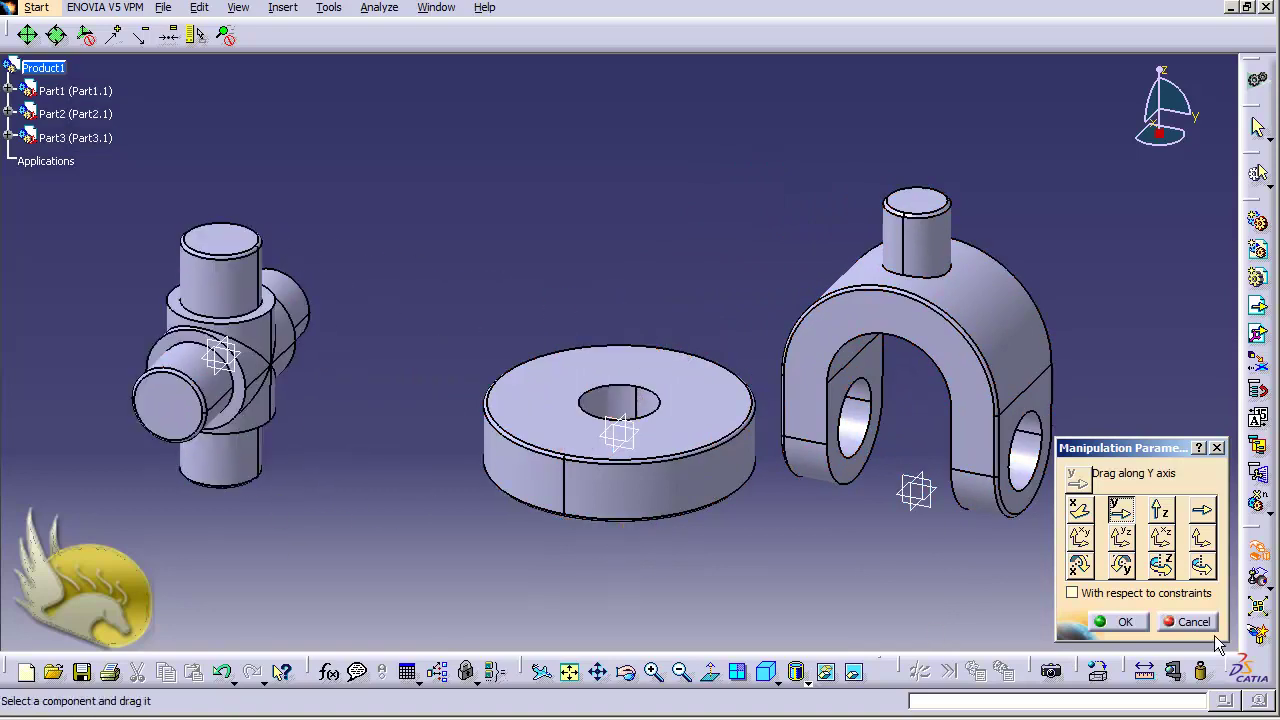
left_click(1127, 622)
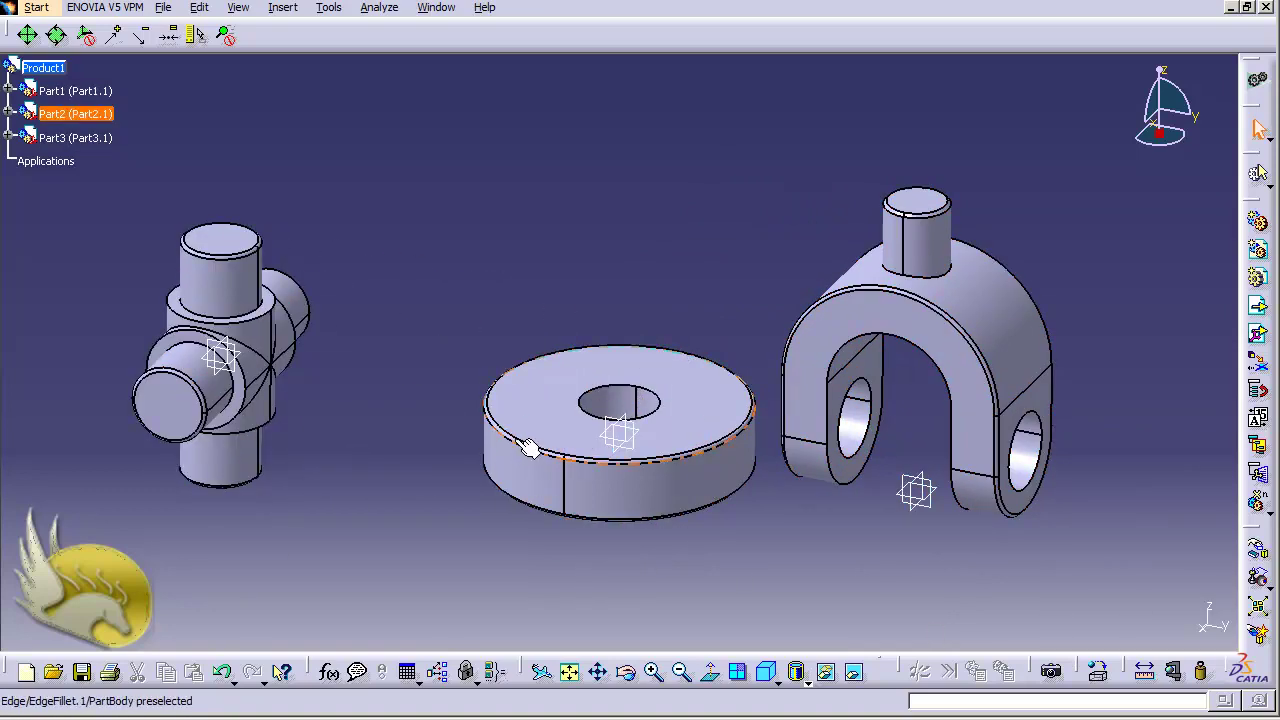
Step: Apply a Fix constraint to the disc, Part2
left_click(284, 8)
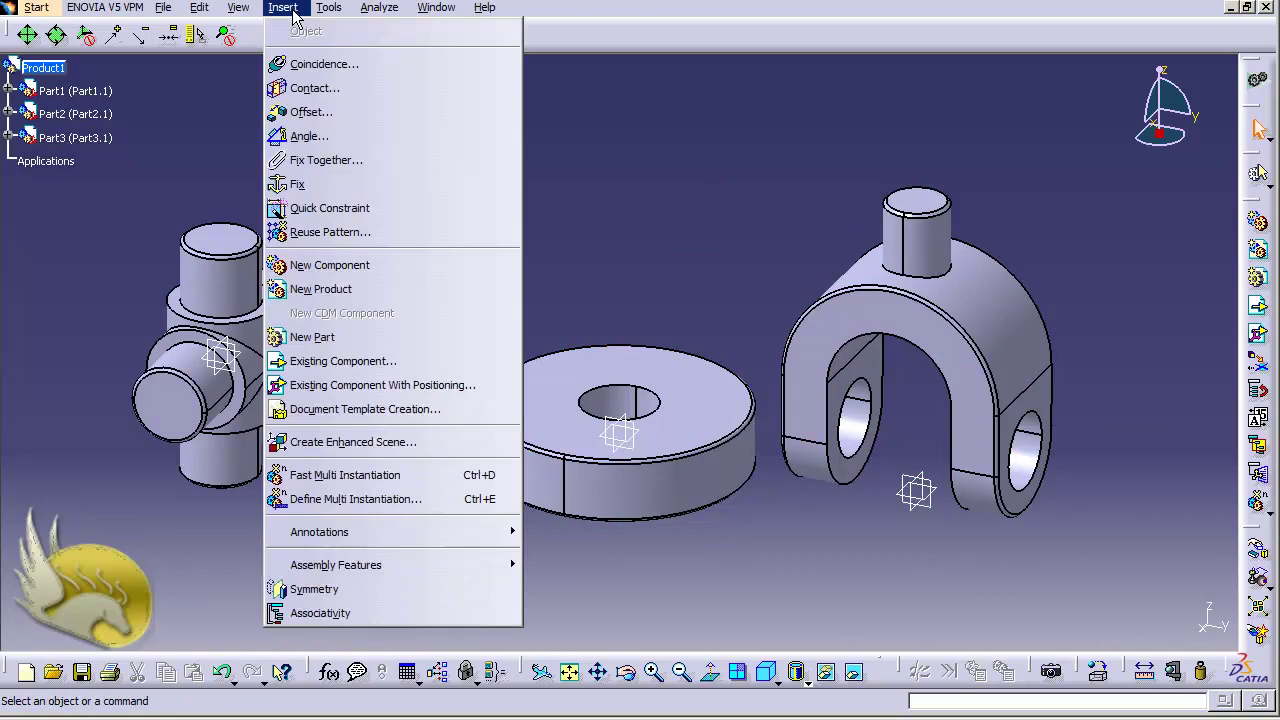
left_click(326, 181)
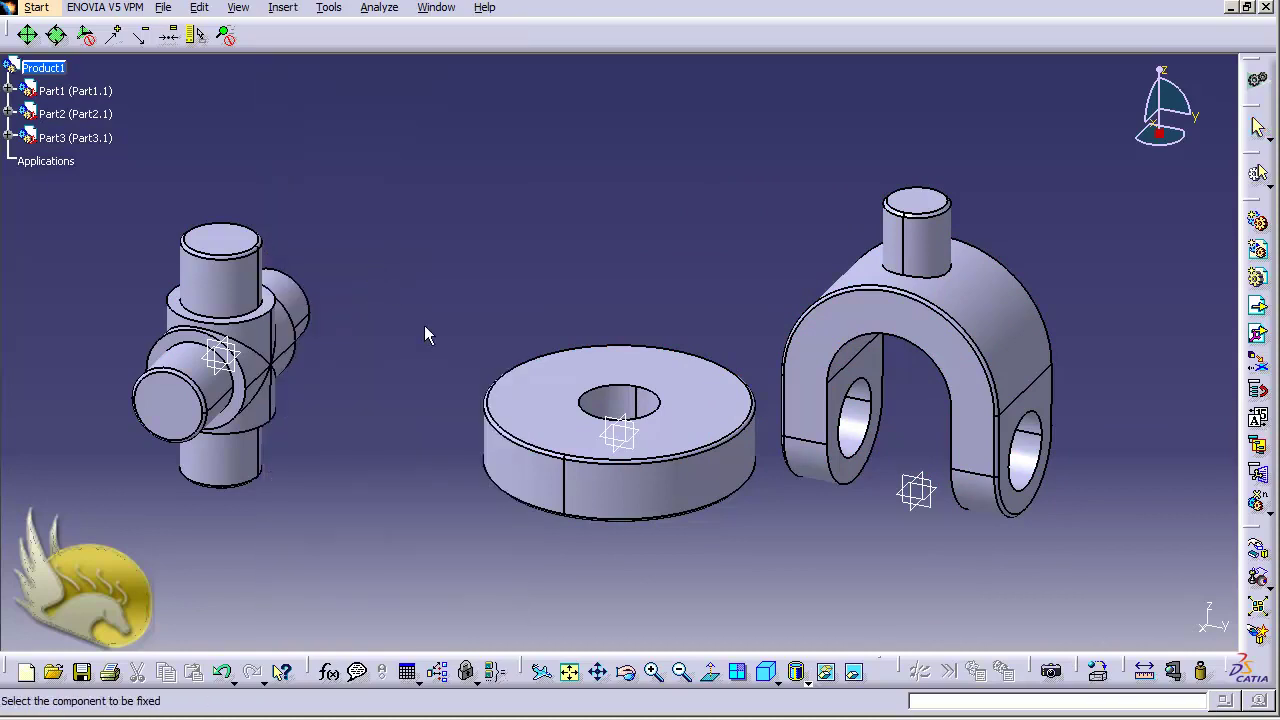
left_click(570, 418)
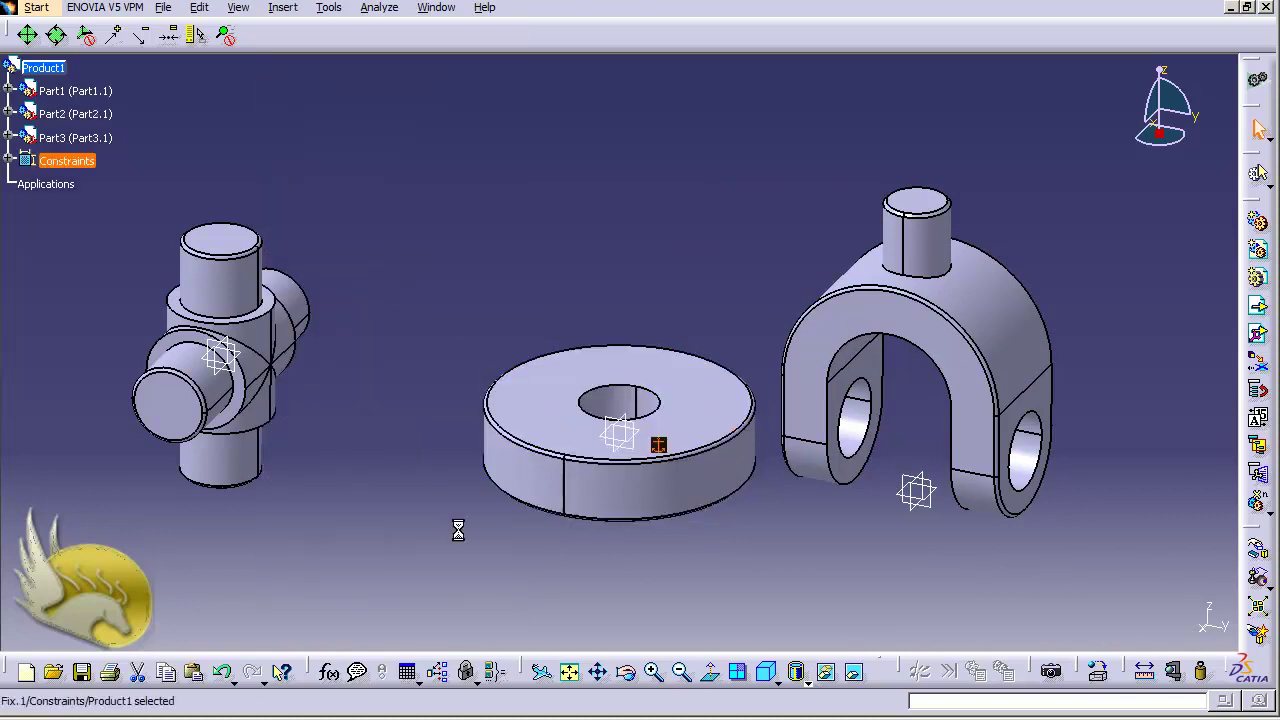
left_click(797, 560)
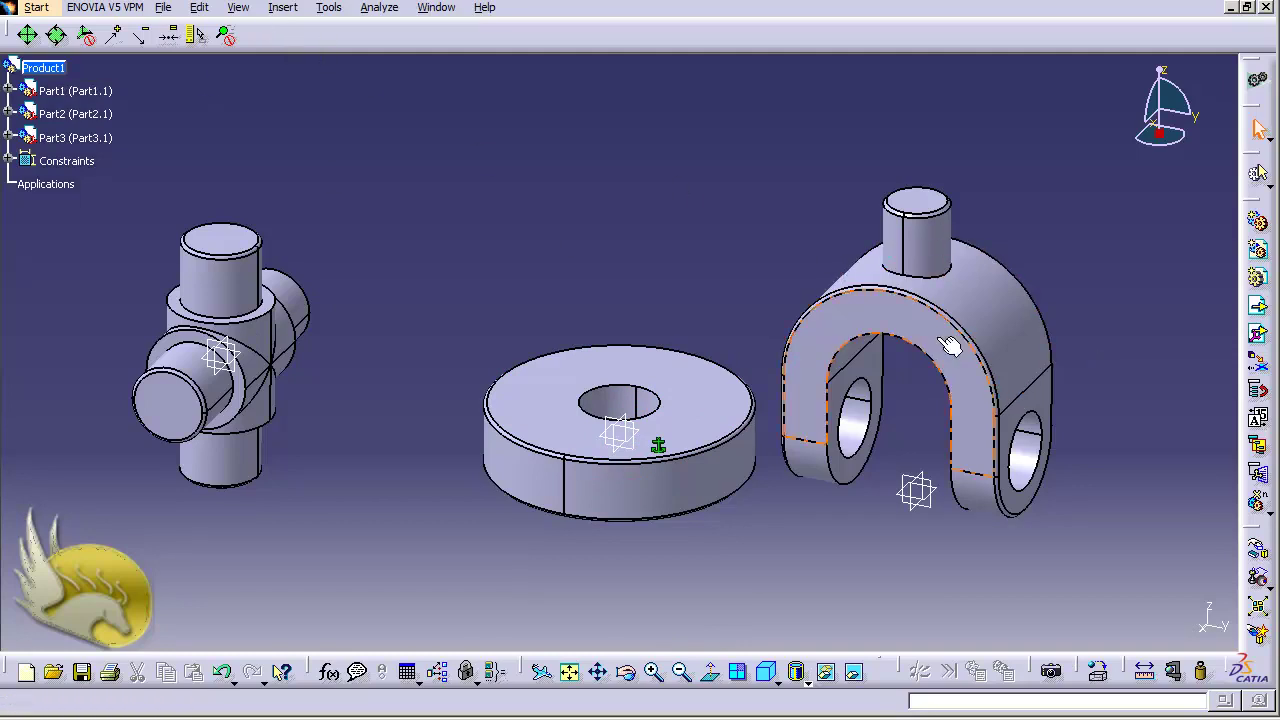
Step: Add a Coincidence constraint between the axis of the disc's centre hole and the axis of the fork's shaft
left_click(289, 10)
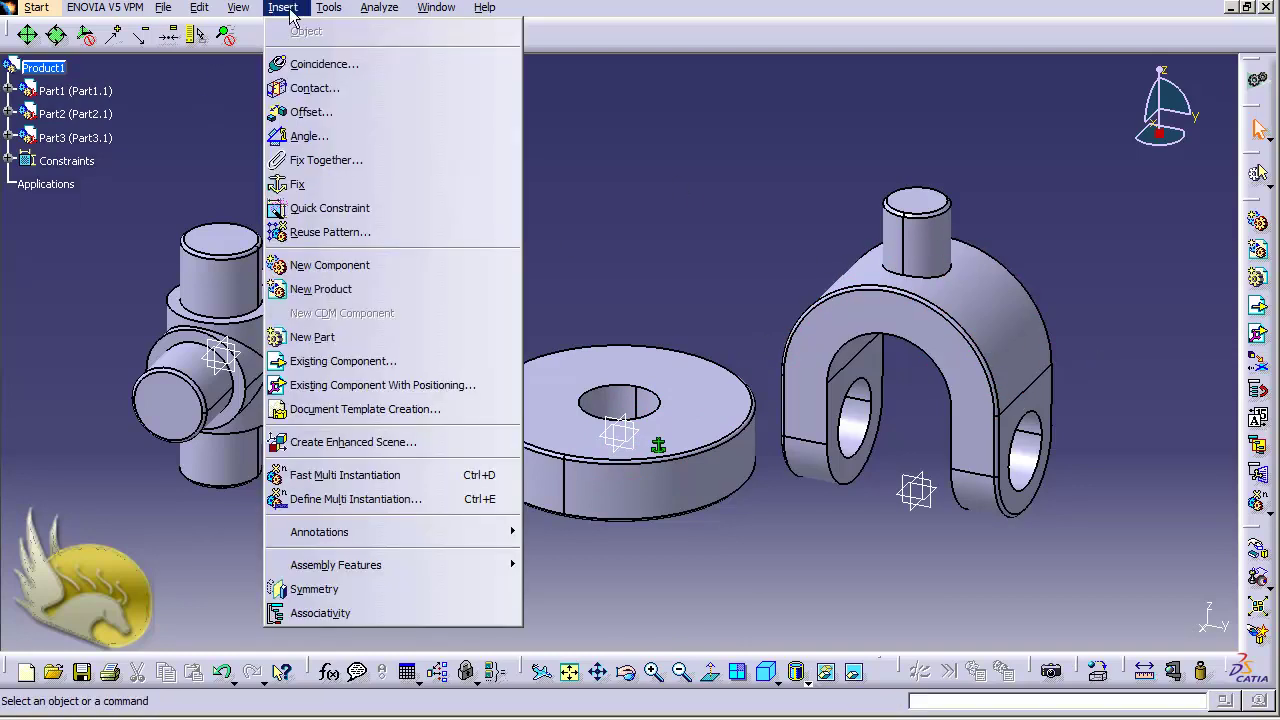
left_click(307, 65)
left_click(628, 401)
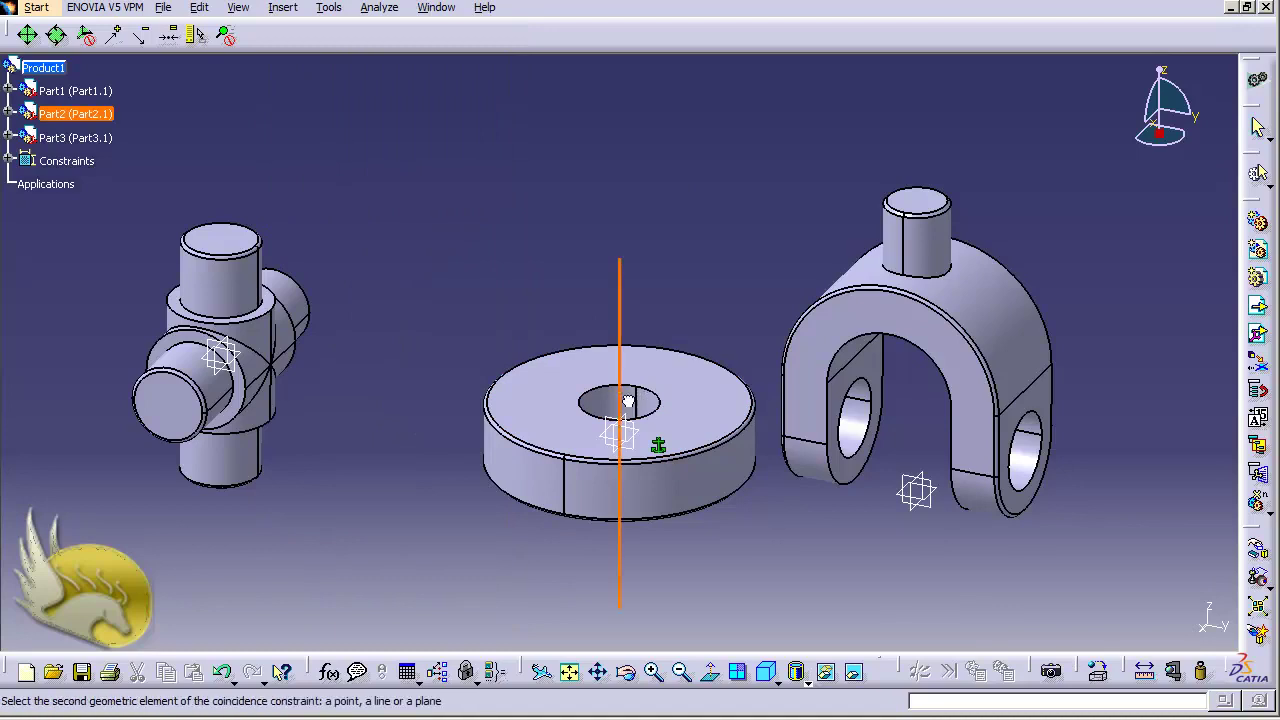
left_click(933, 242)
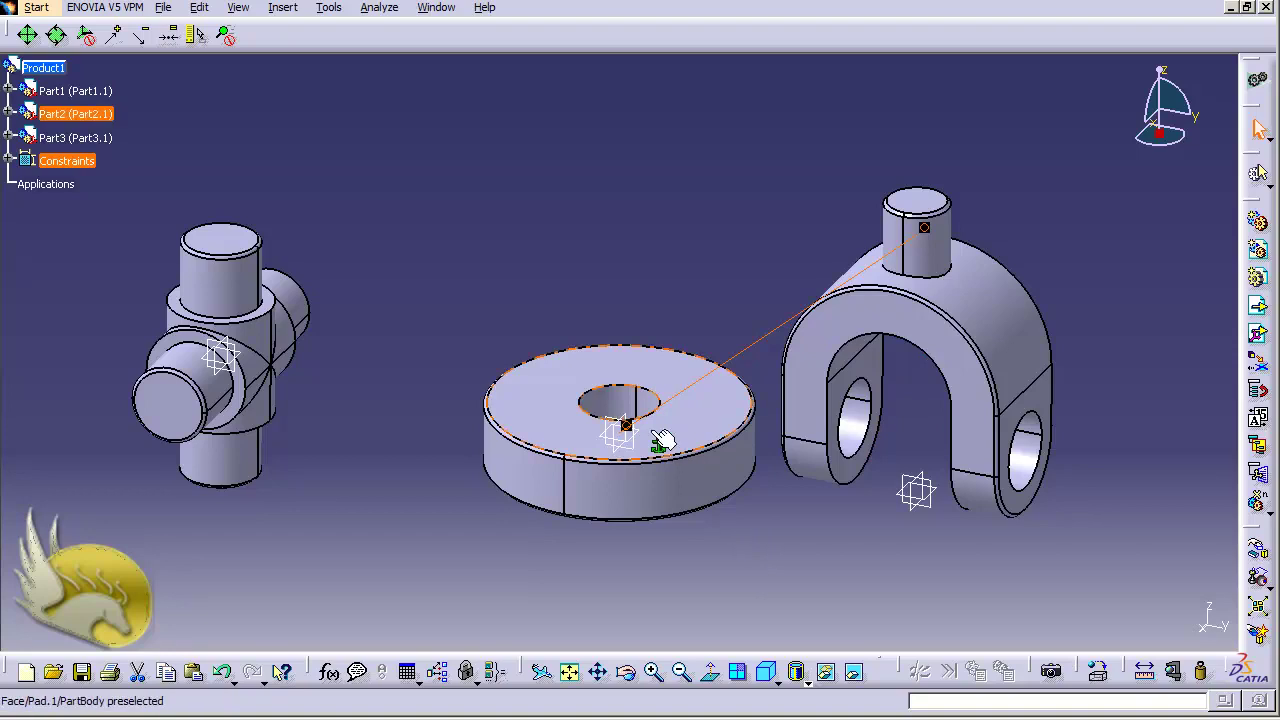
Step: Add a line Contact constraint with External orientation between the disc's top face and the fork's curved outer surface, and update the assembly
left_click(284, 8)
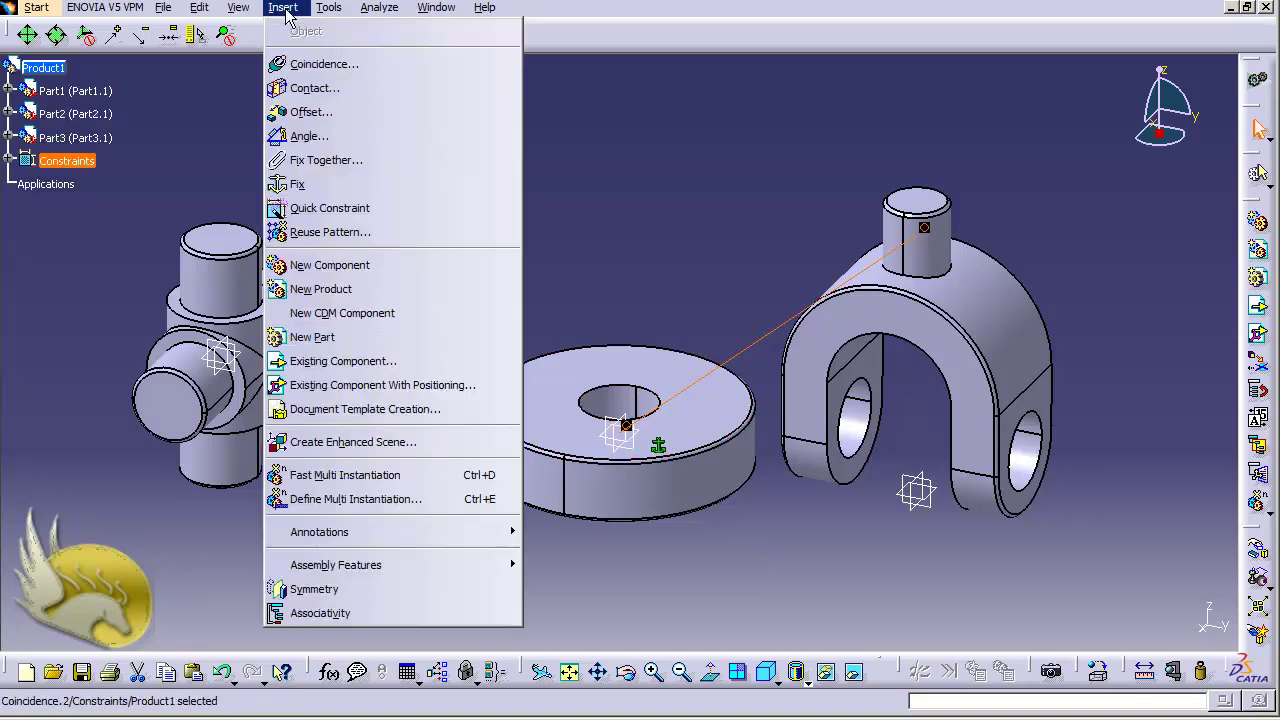
left_click(315, 89)
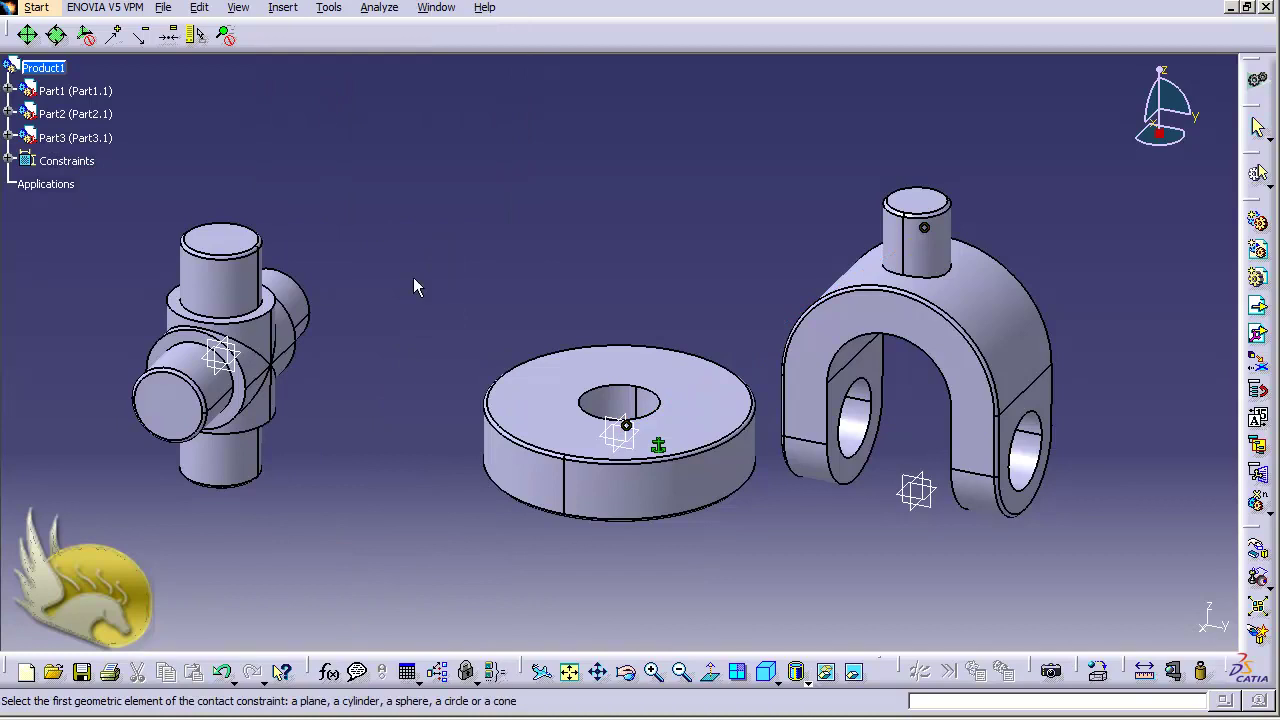
left_click(560, 428)
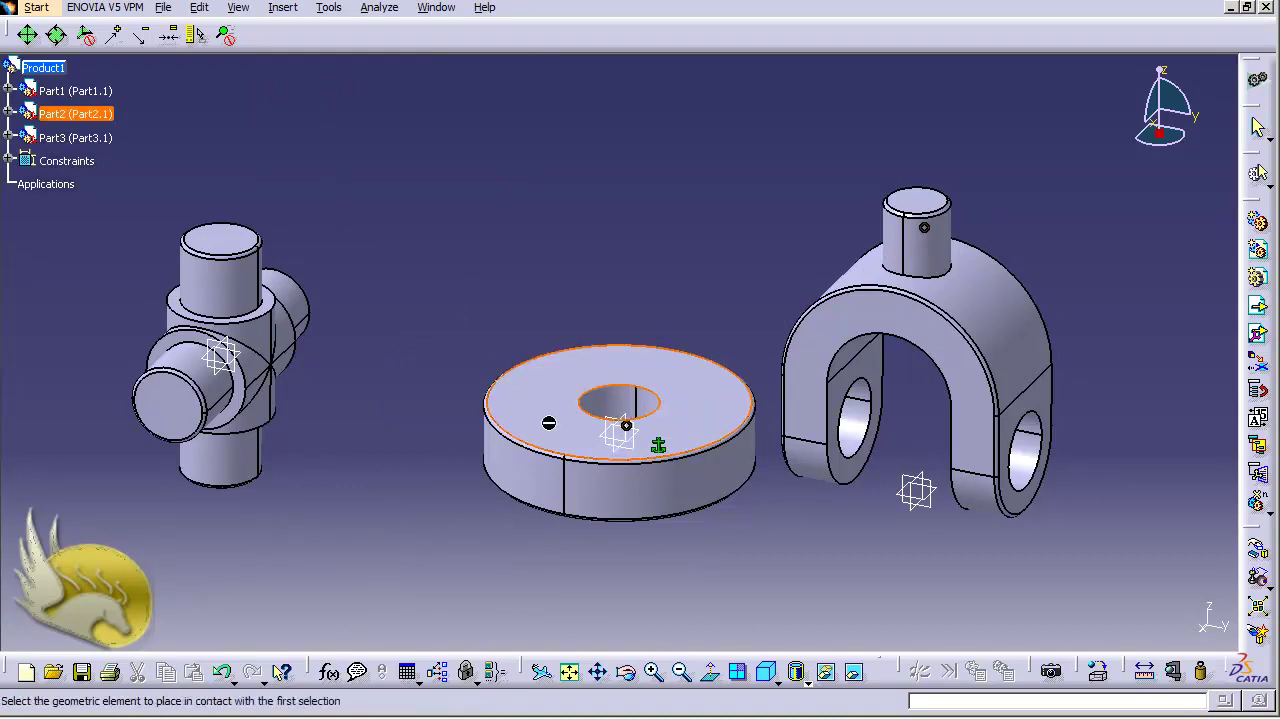
left_click(988, 304)
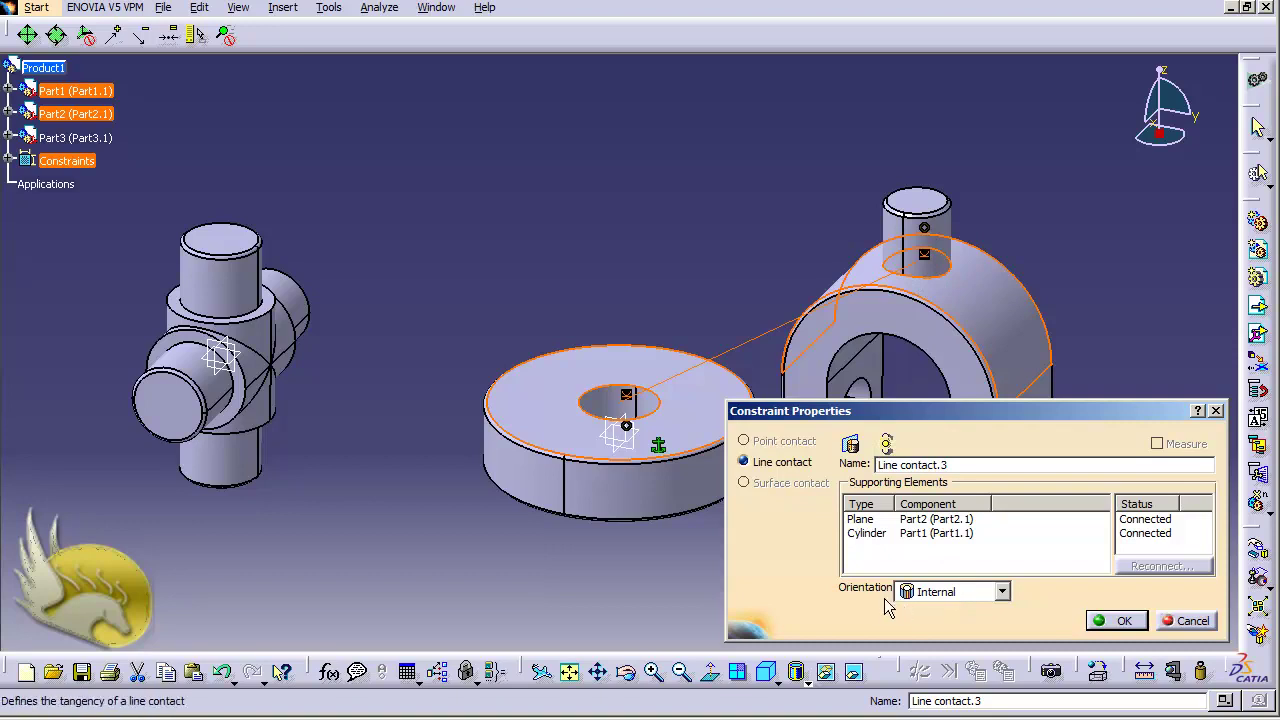
left_click(1001, 592)
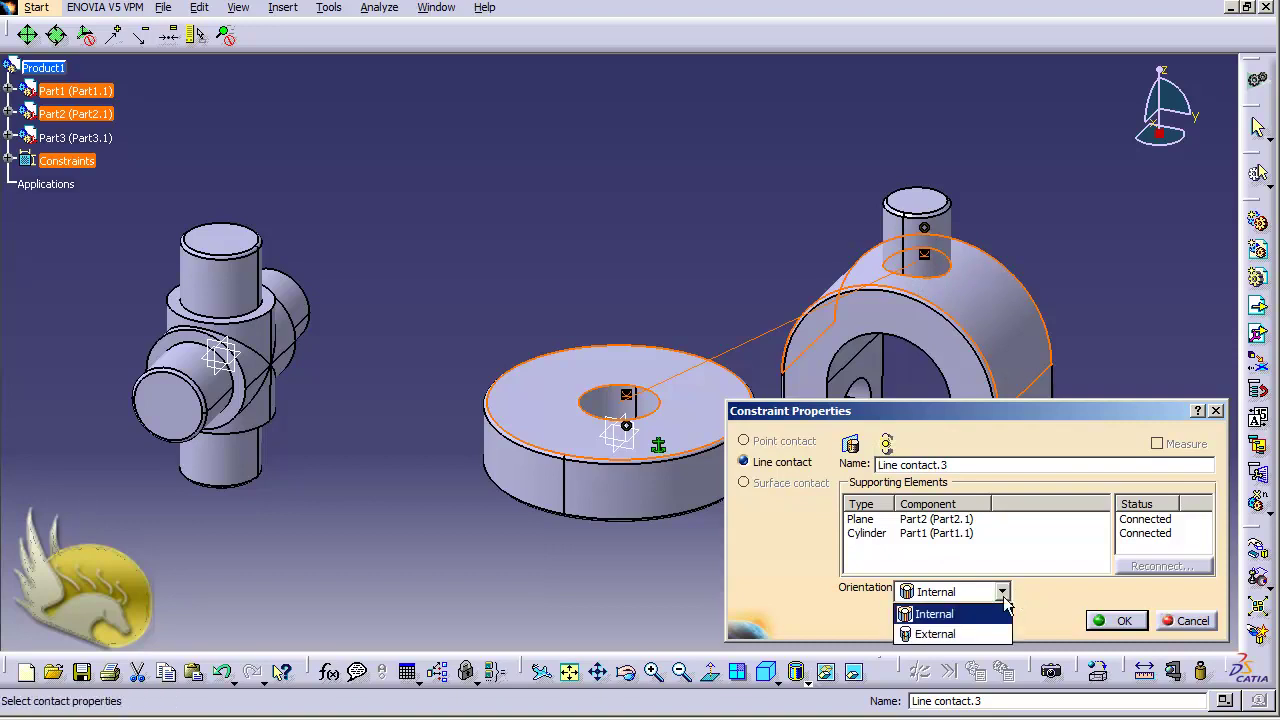
left_click(979, 635)
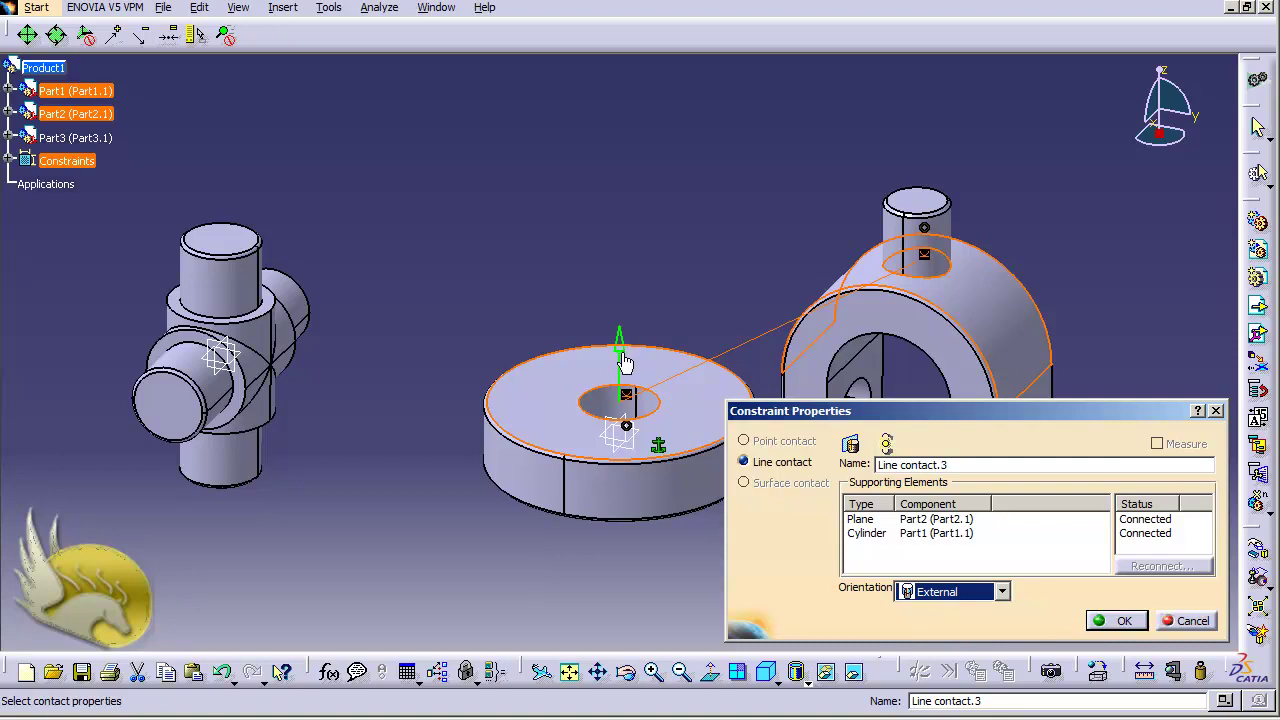
left_click(858, 522)
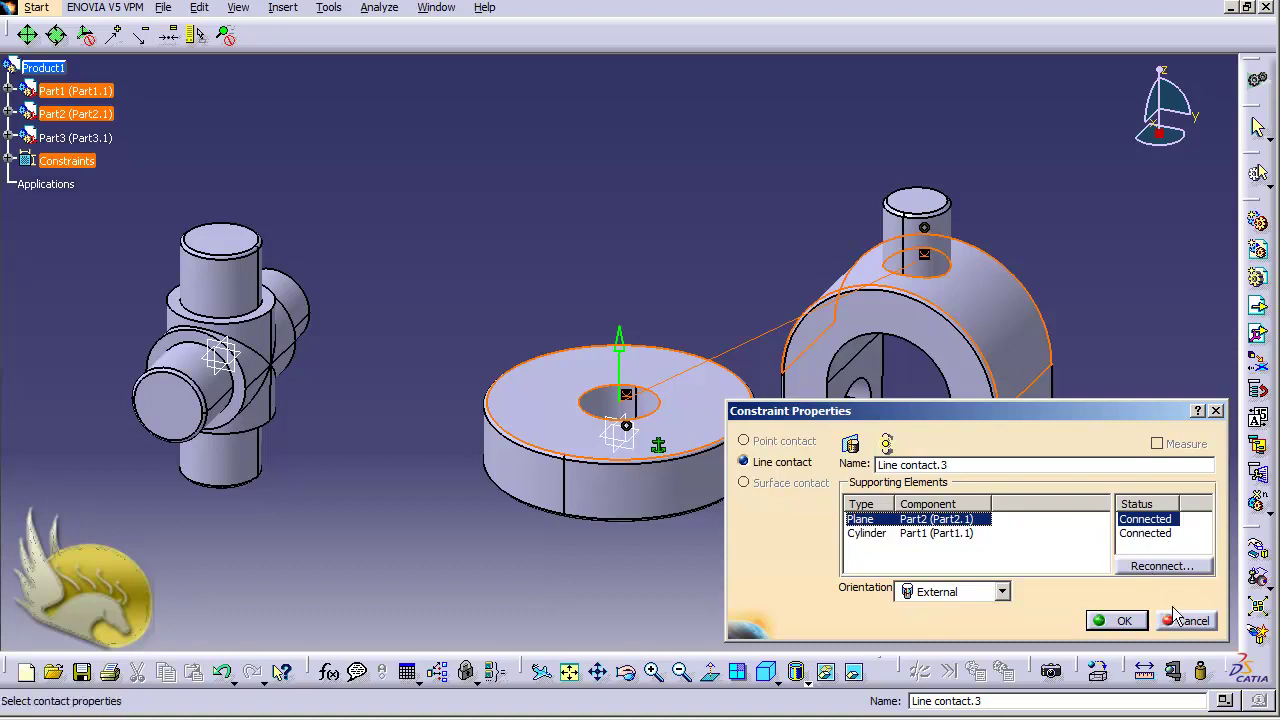
left_click(1118, 622)
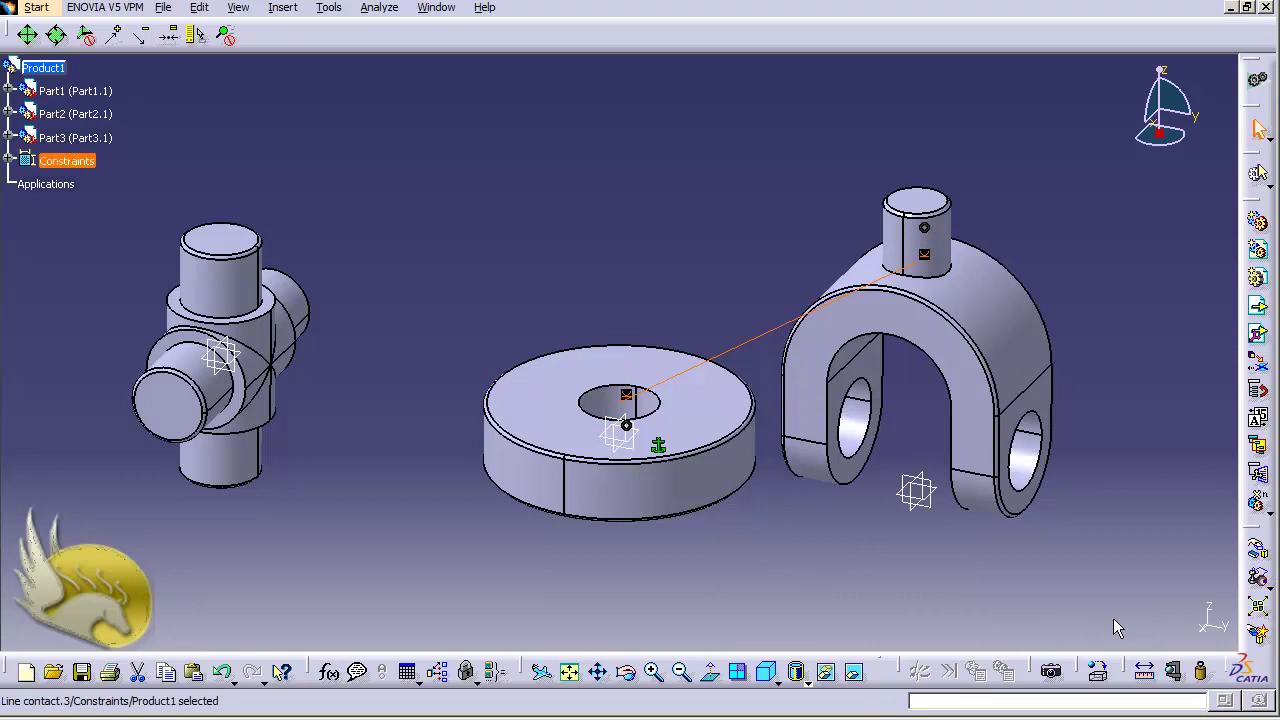
key("ctrl+u")
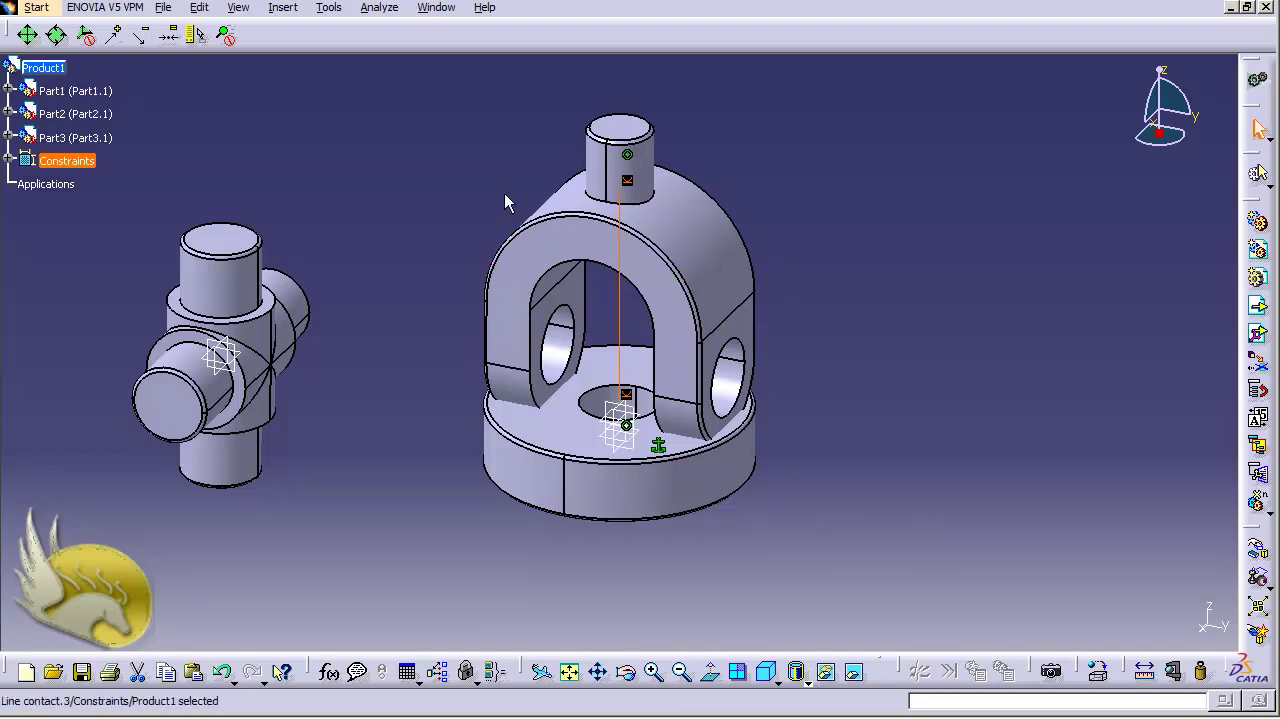
left_click(820, 230)
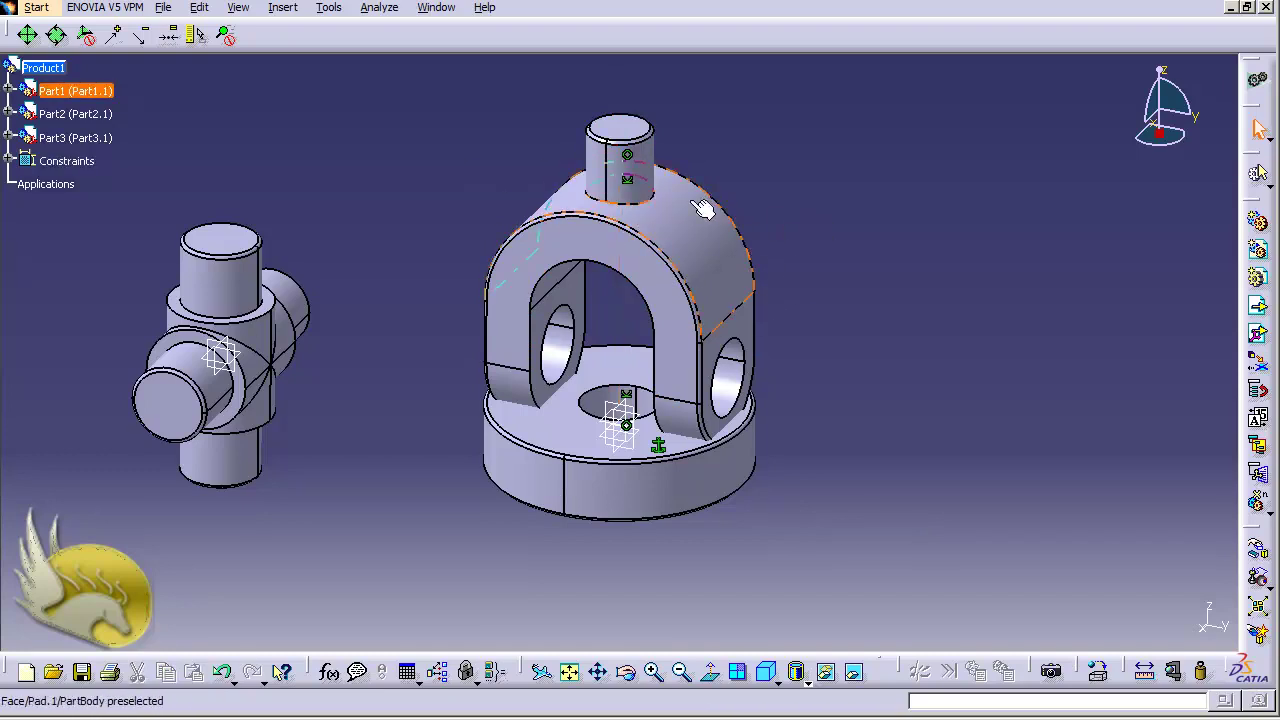
Step: Use Manipulate to rotate the fork around the Y axis until its shaft points downward
left_click(285, 8)
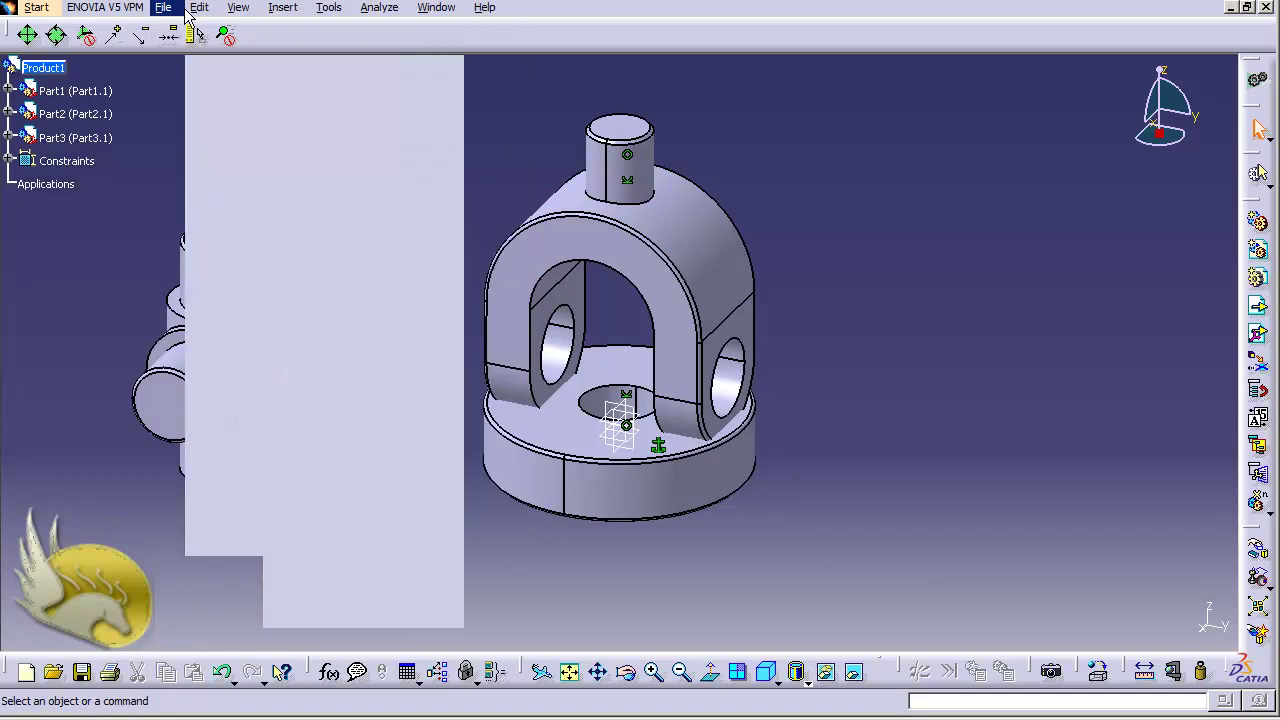
mouse_move(199, 7)
mouse_move(279, 238)
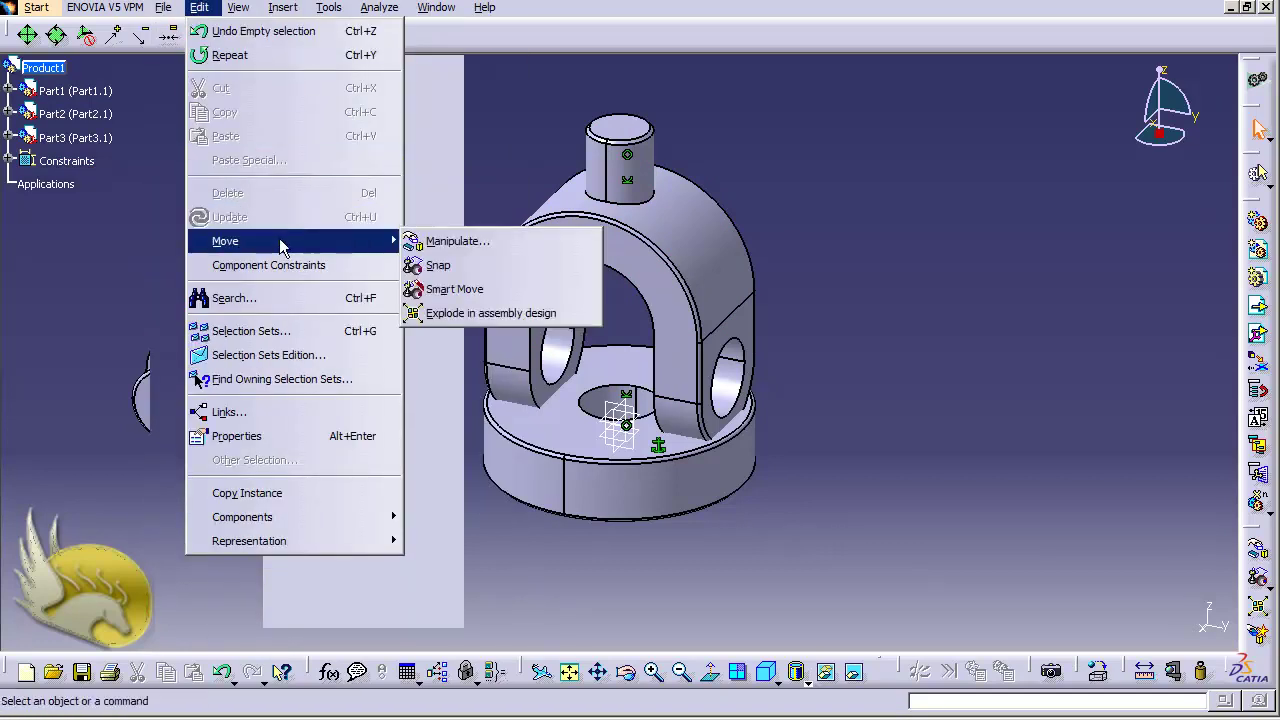
left_click(440, 240)
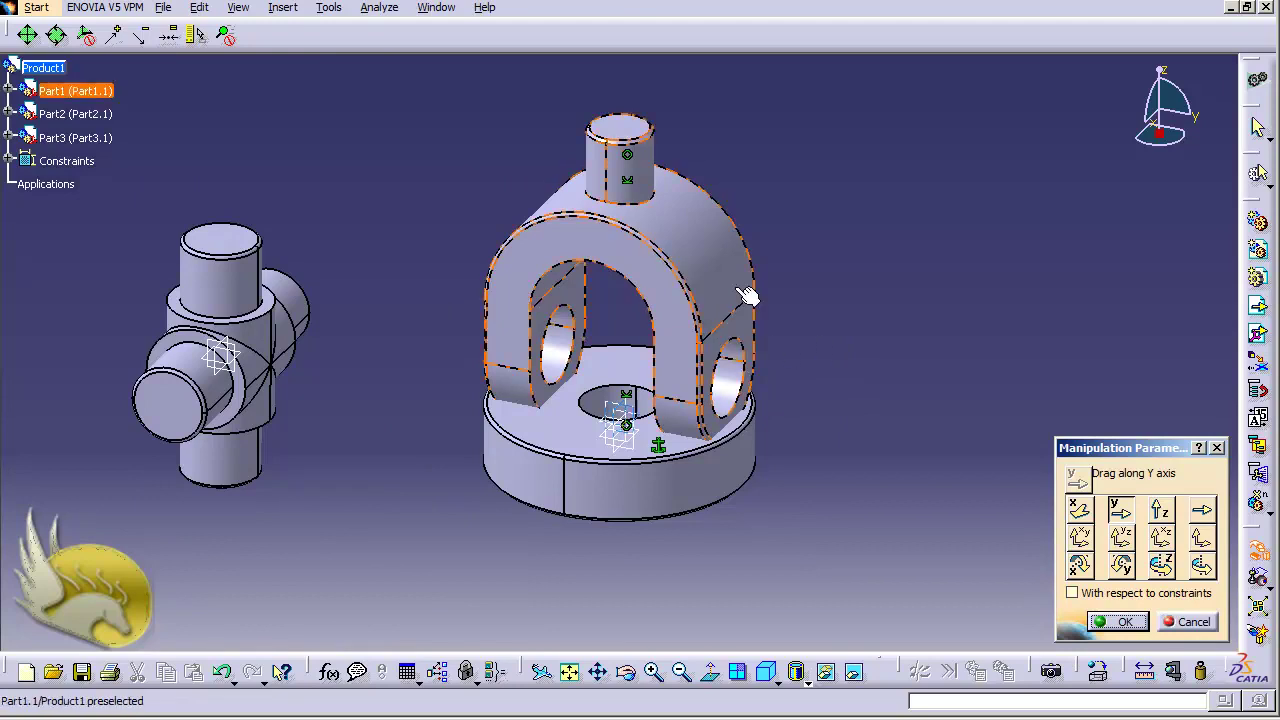
left_click(1120, 565)
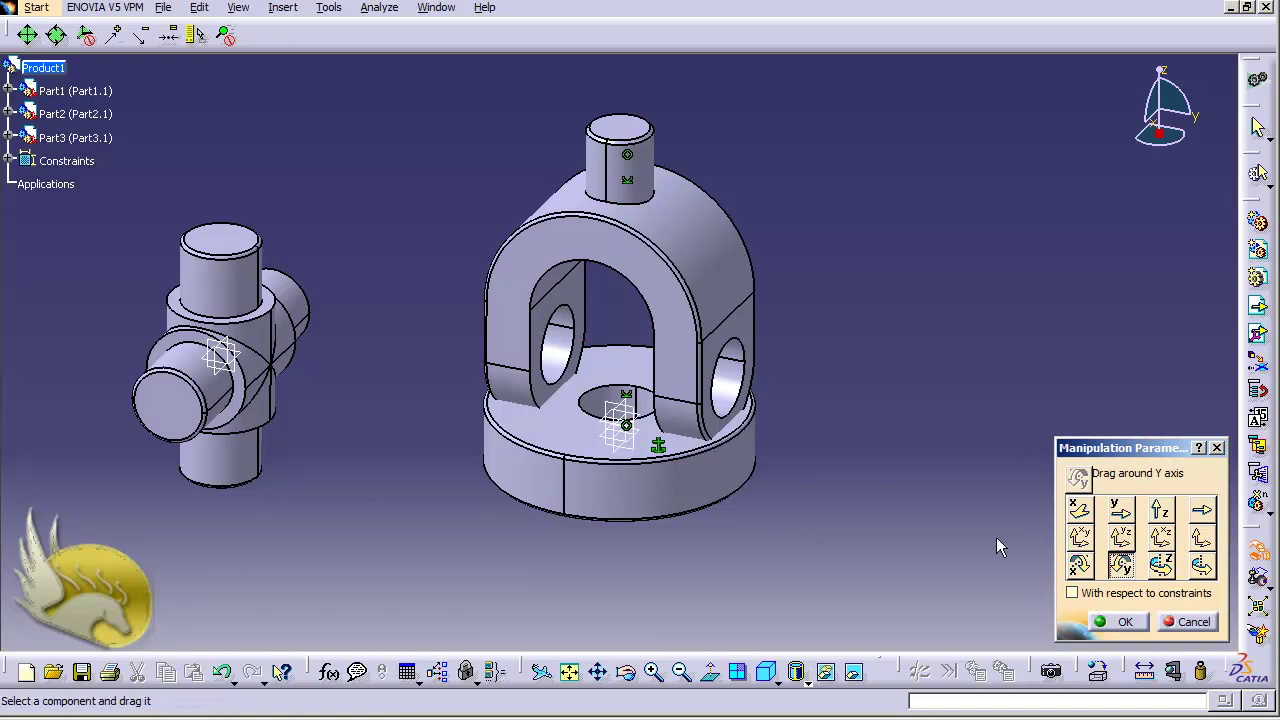
left_click_drag(705, 247, 646, 604)
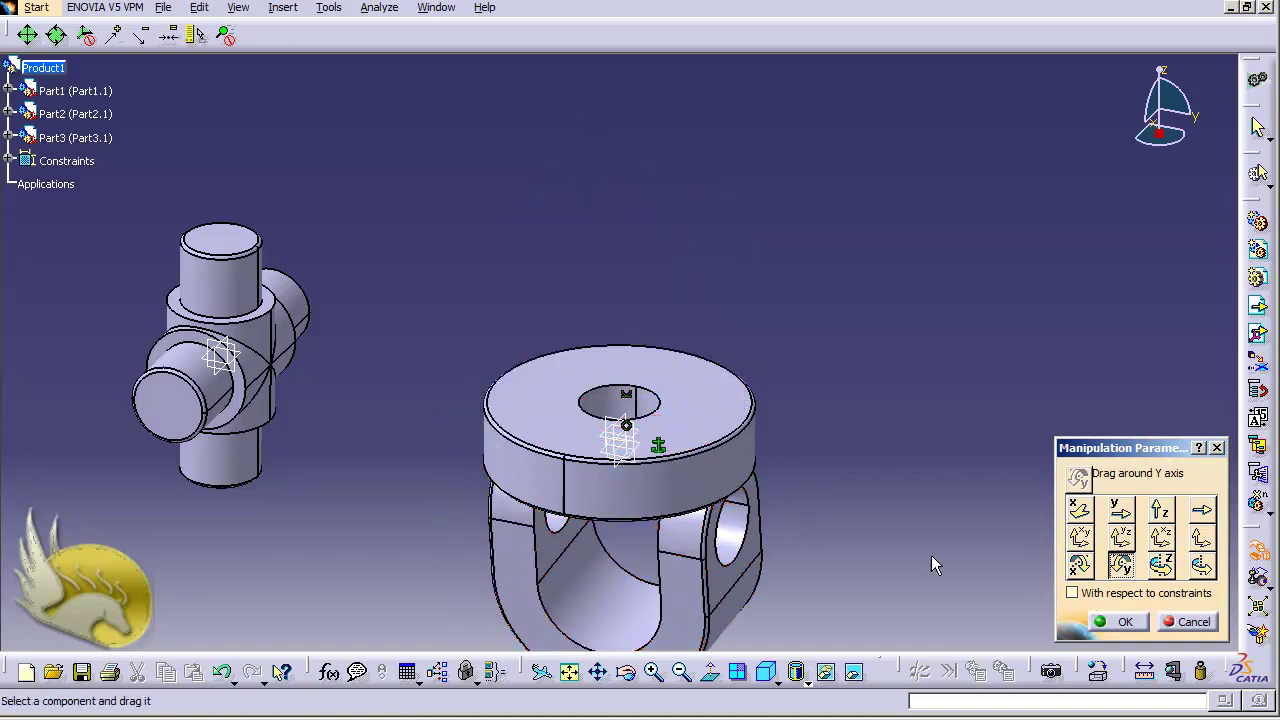
Step: Shift the fork slightly along the Y axis, raise it along Z above the disc, and update the assembly to seat it
left_click(1120, 510)
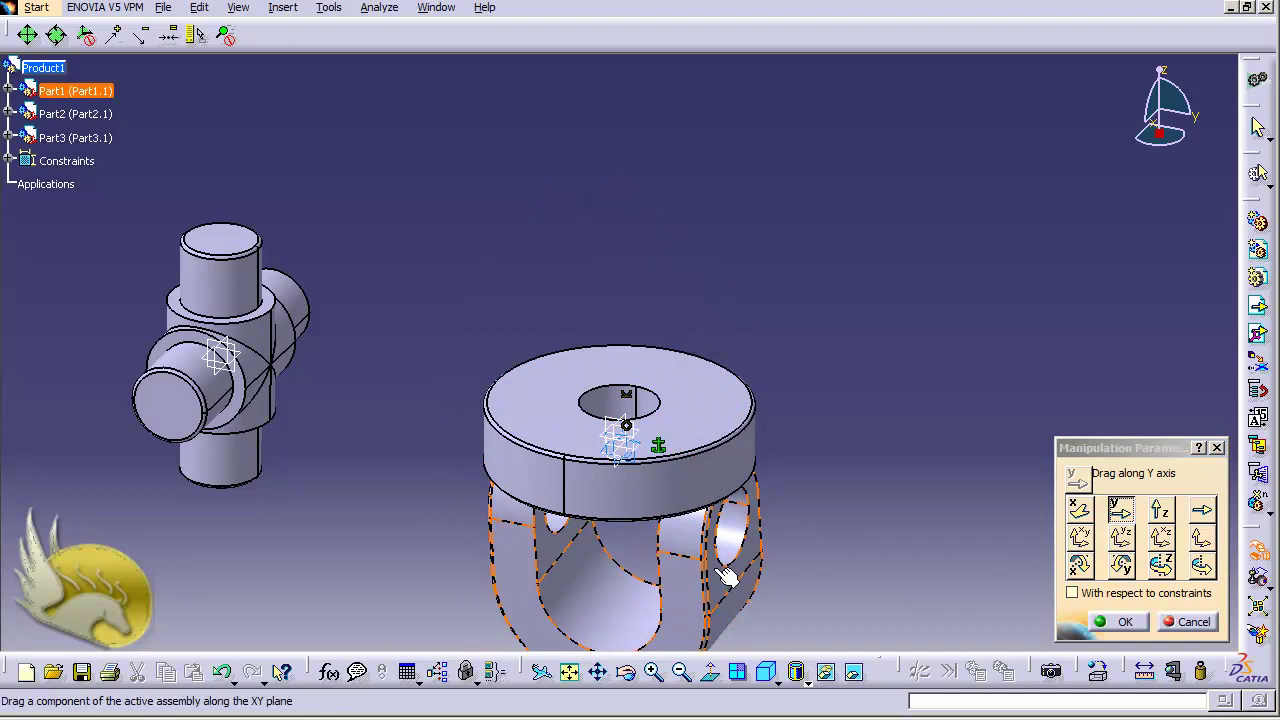
left_click_drag(740, 520, 750, 409)
left_click(1160, 510)
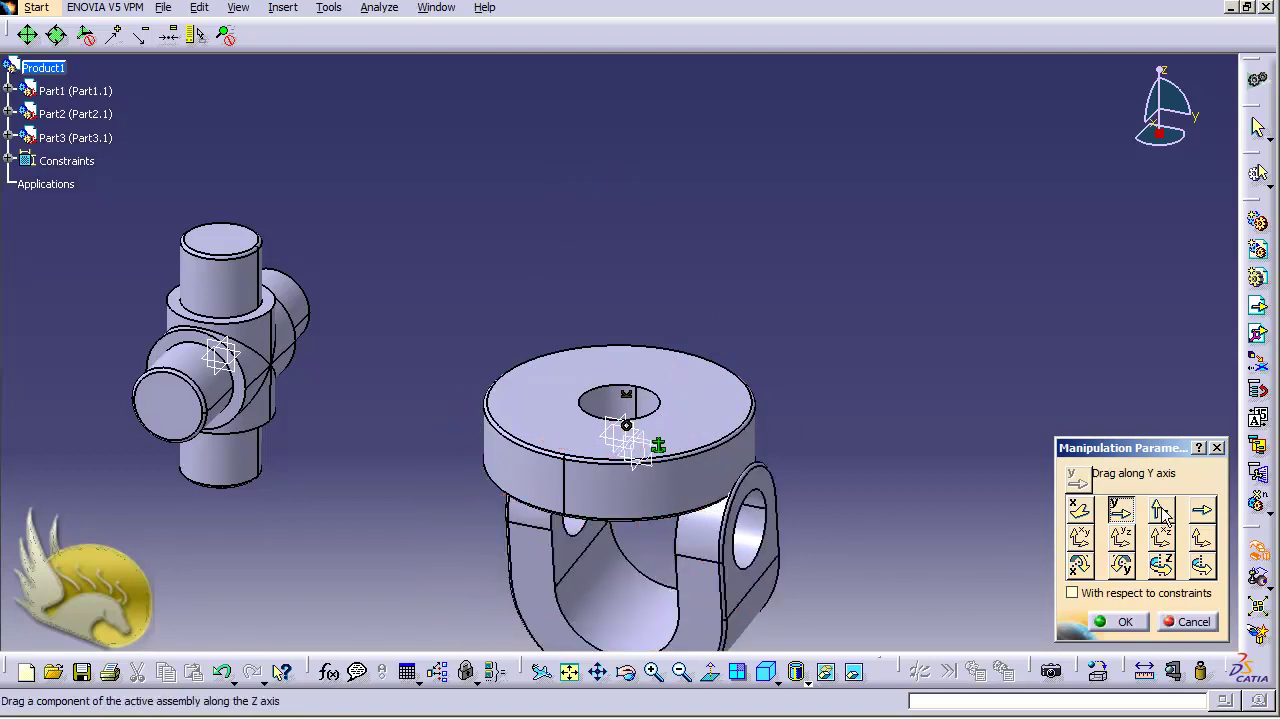
left_click_drag(768, 563, 698, 165)
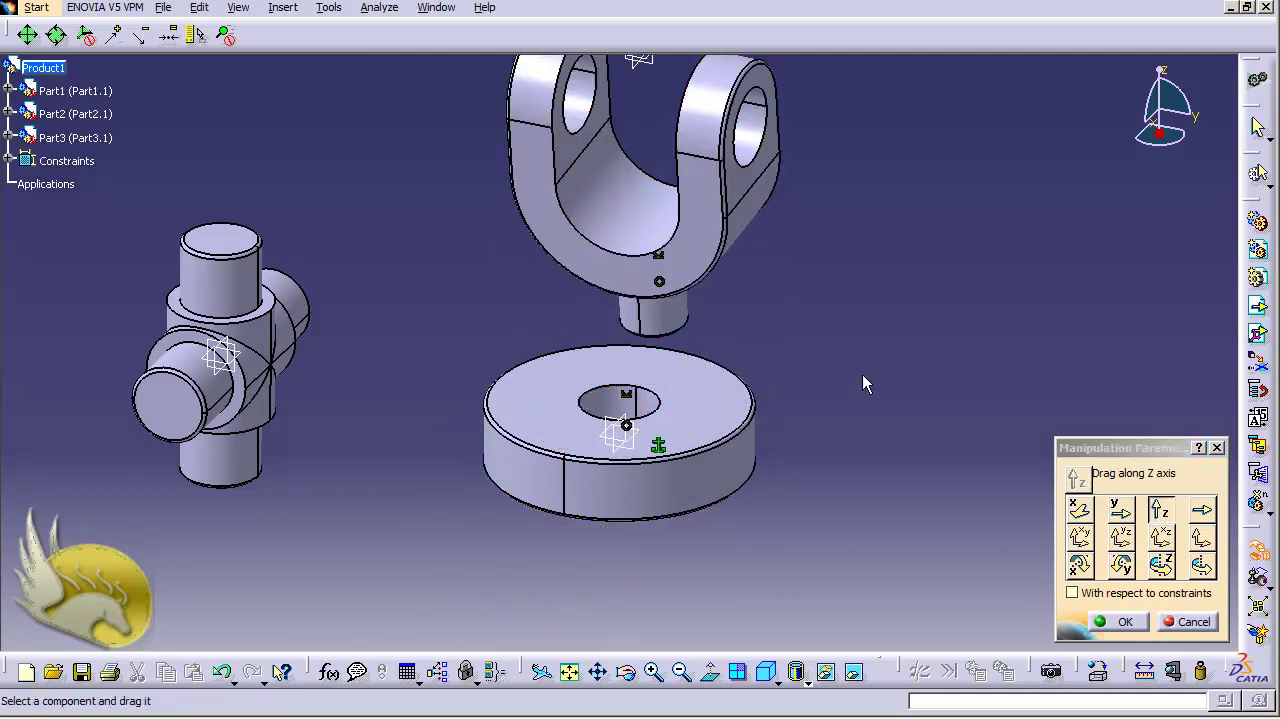
left_click(1123, 621)
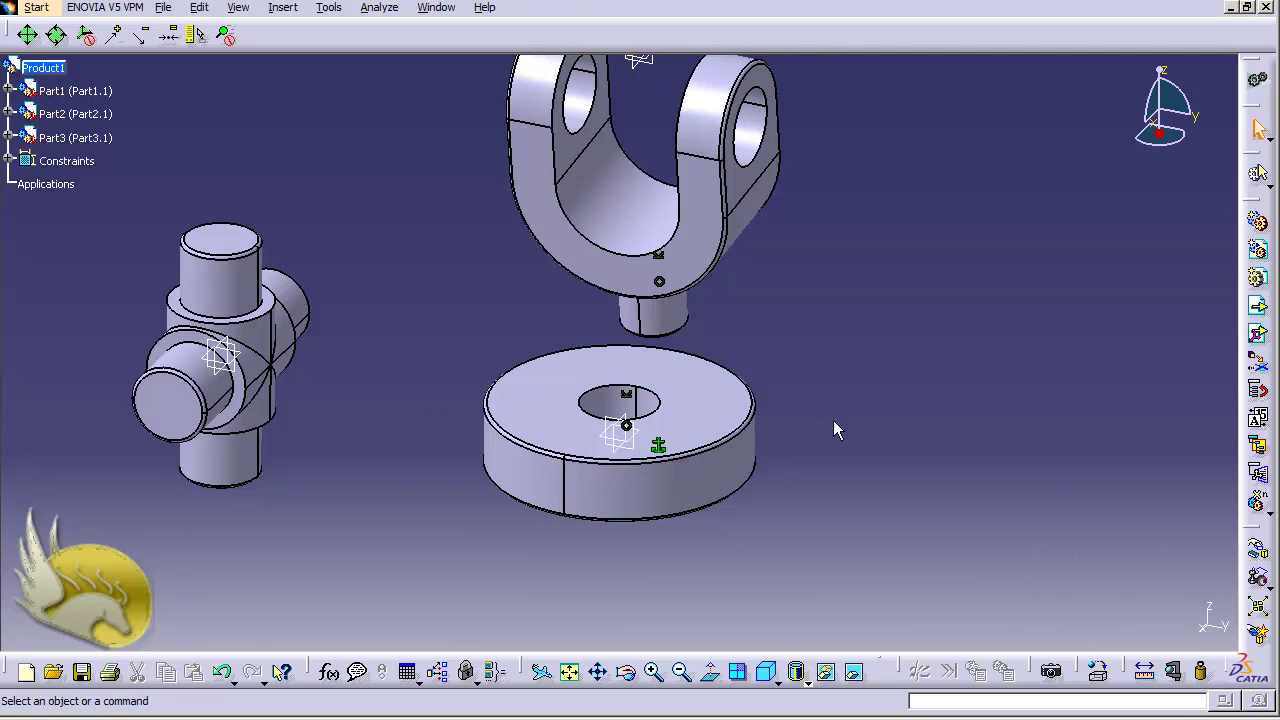
key("ctrl+u")
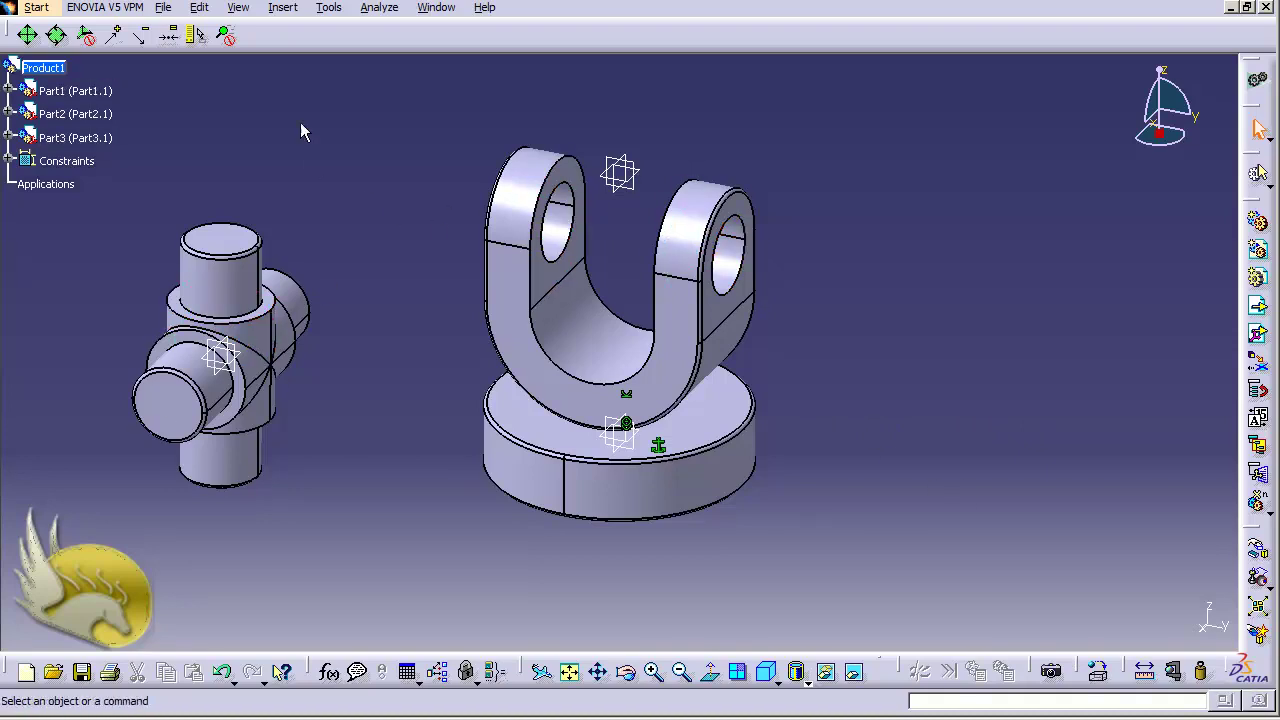
Step: Add a Coincidence constraint between the axis of the cross's front horizontal pin and the axis of the fork's arm hole
left_click(282, 7)
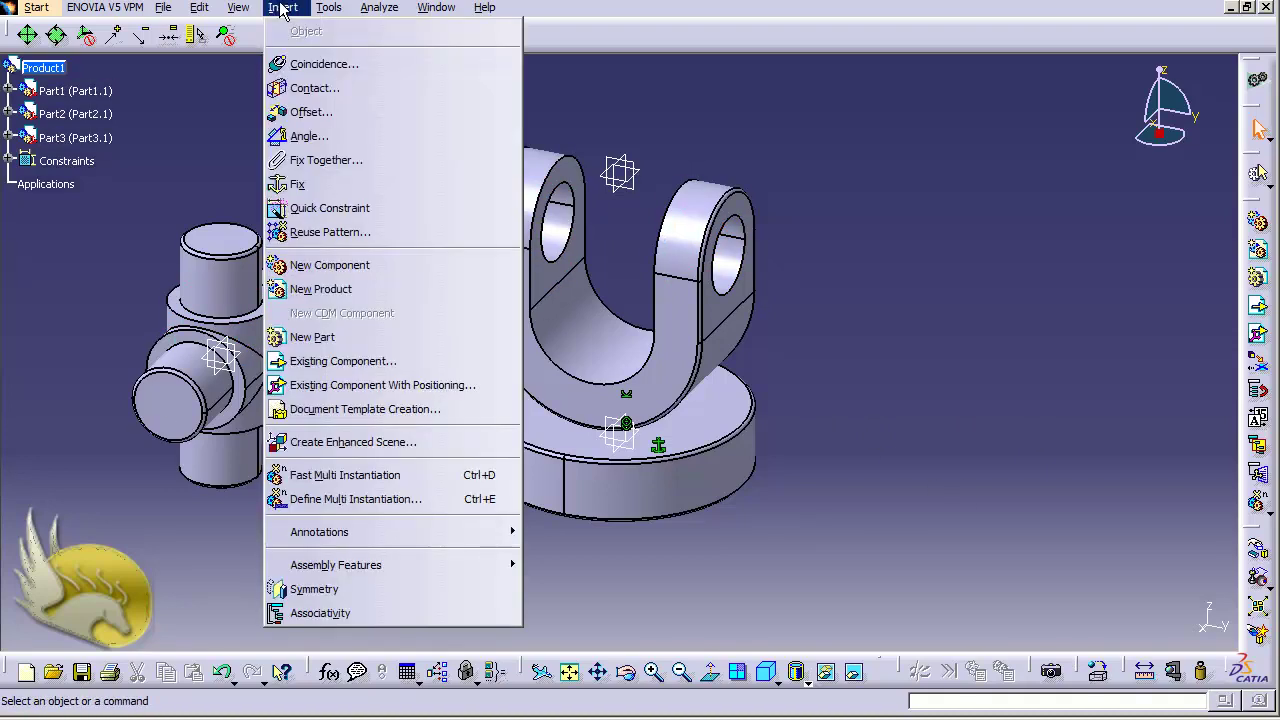
left_click(300, 60)
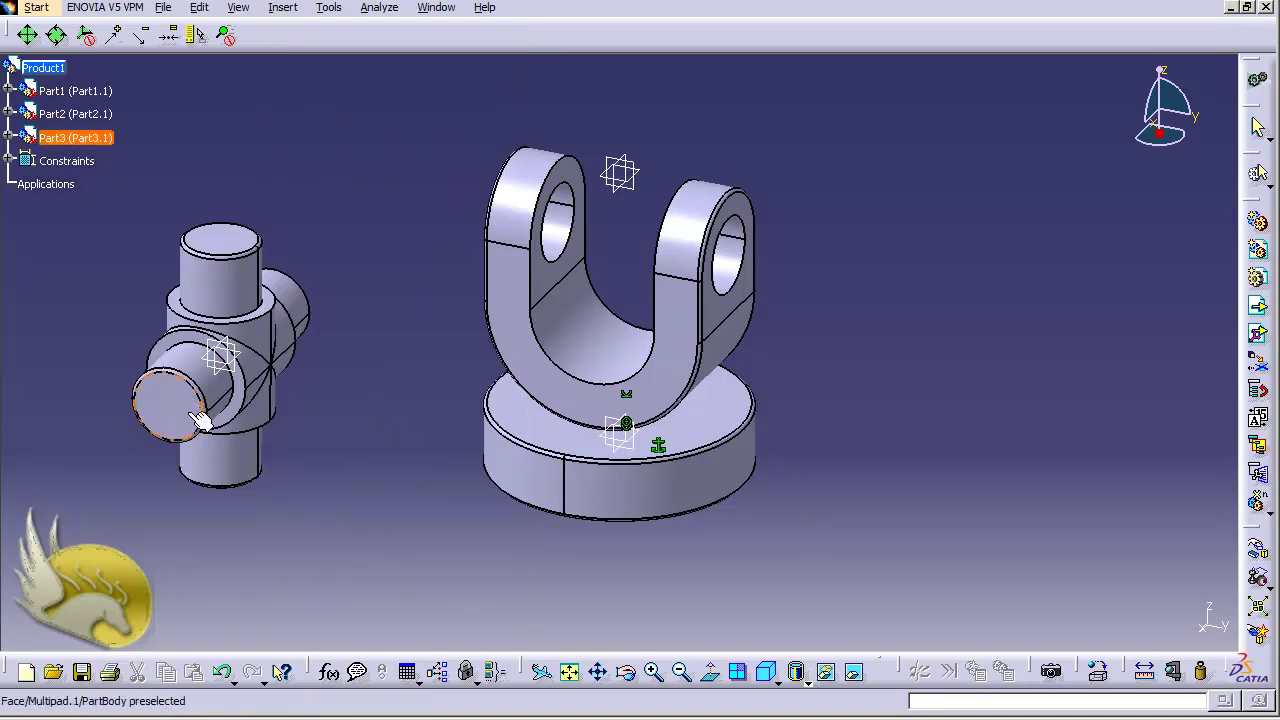
left_click(226, 395)
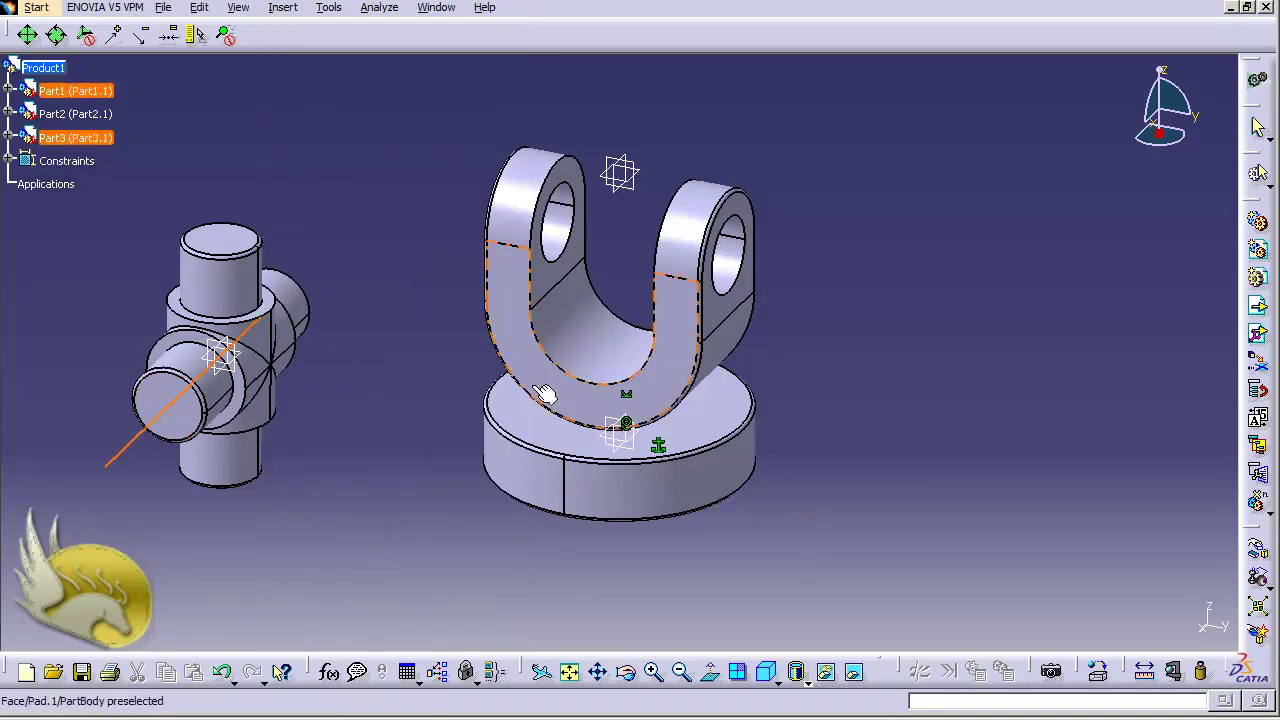
left_click(560, 245)
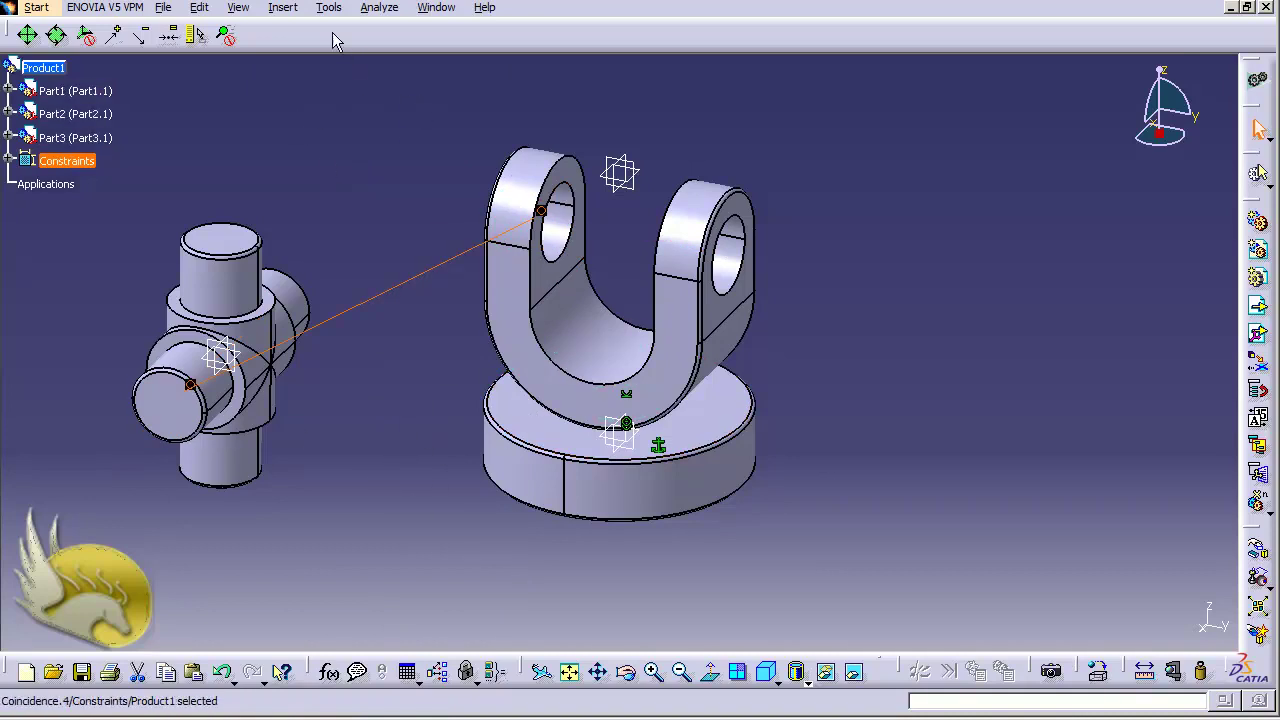
Step: Add a surface Contact constraint between the fork arm's inner face and the shoulder around the cross's front pin, and update the assembly
left_click(283, 8)
left_click(310, 86)
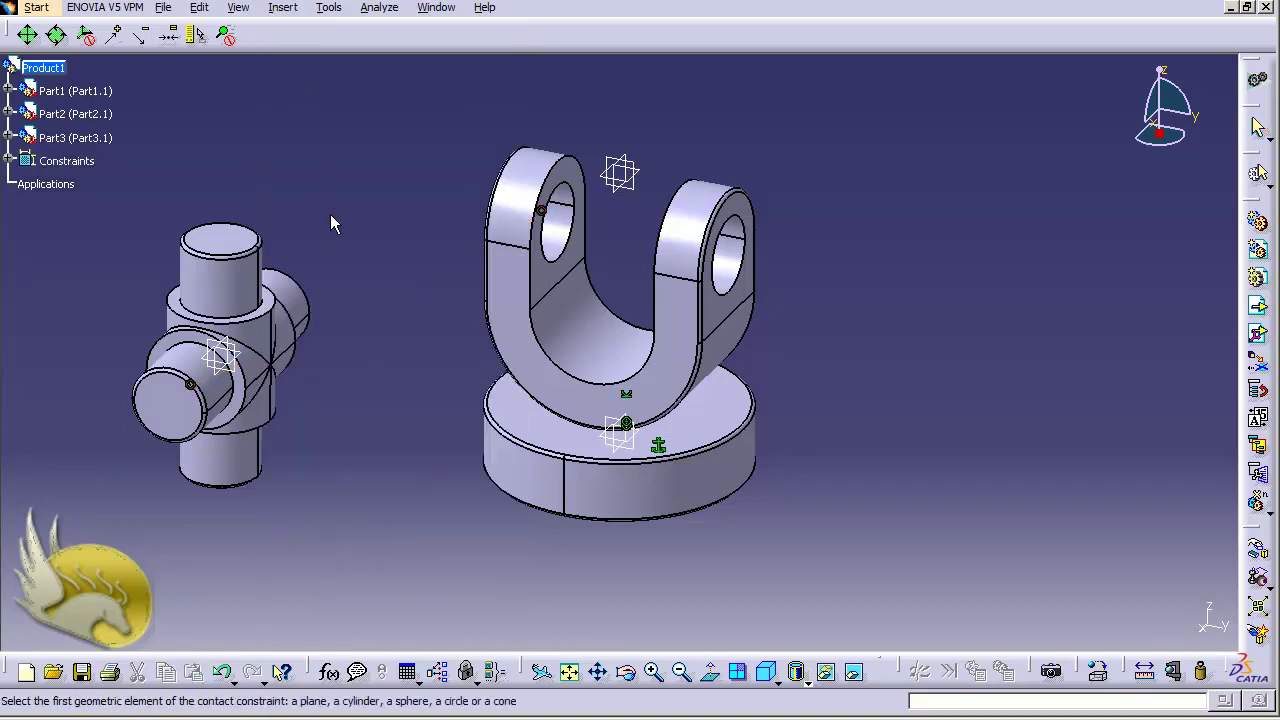
left_click(548, 275)
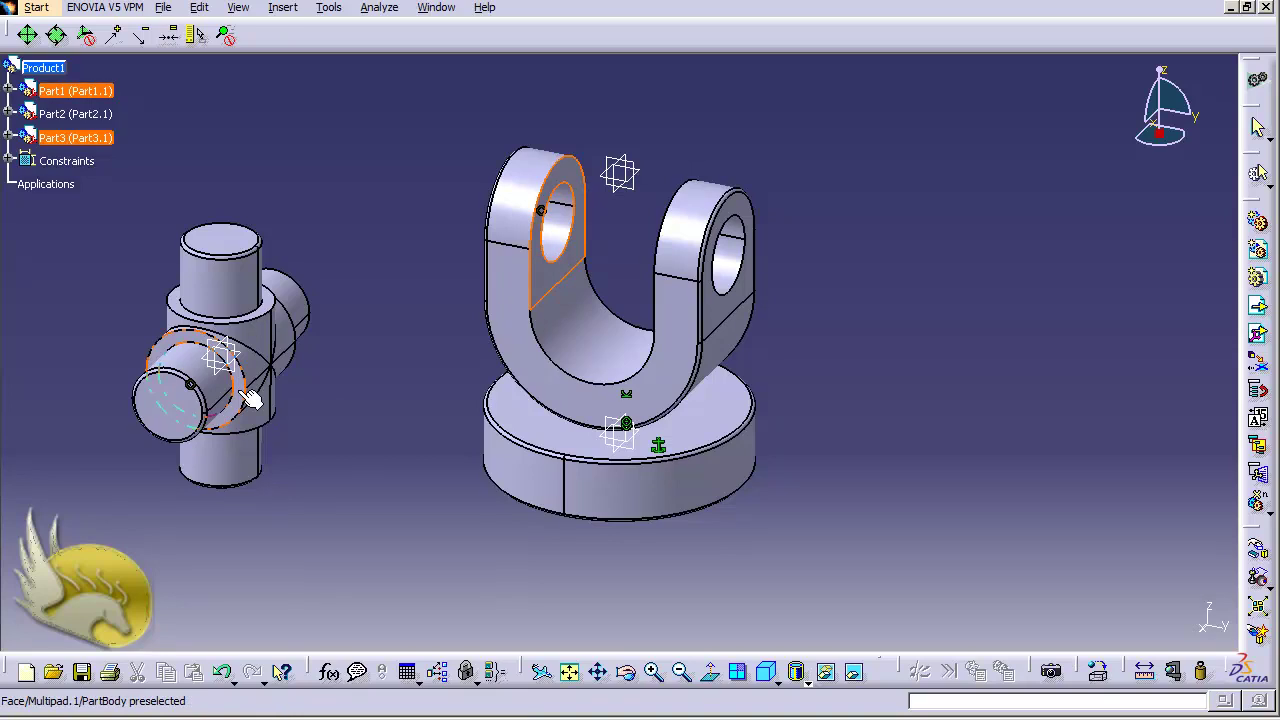
key("ctrl+Page_Up")
key("ctrl+Page_Up")
key("ctrl+Page_Up")
key("ctrl+Right")
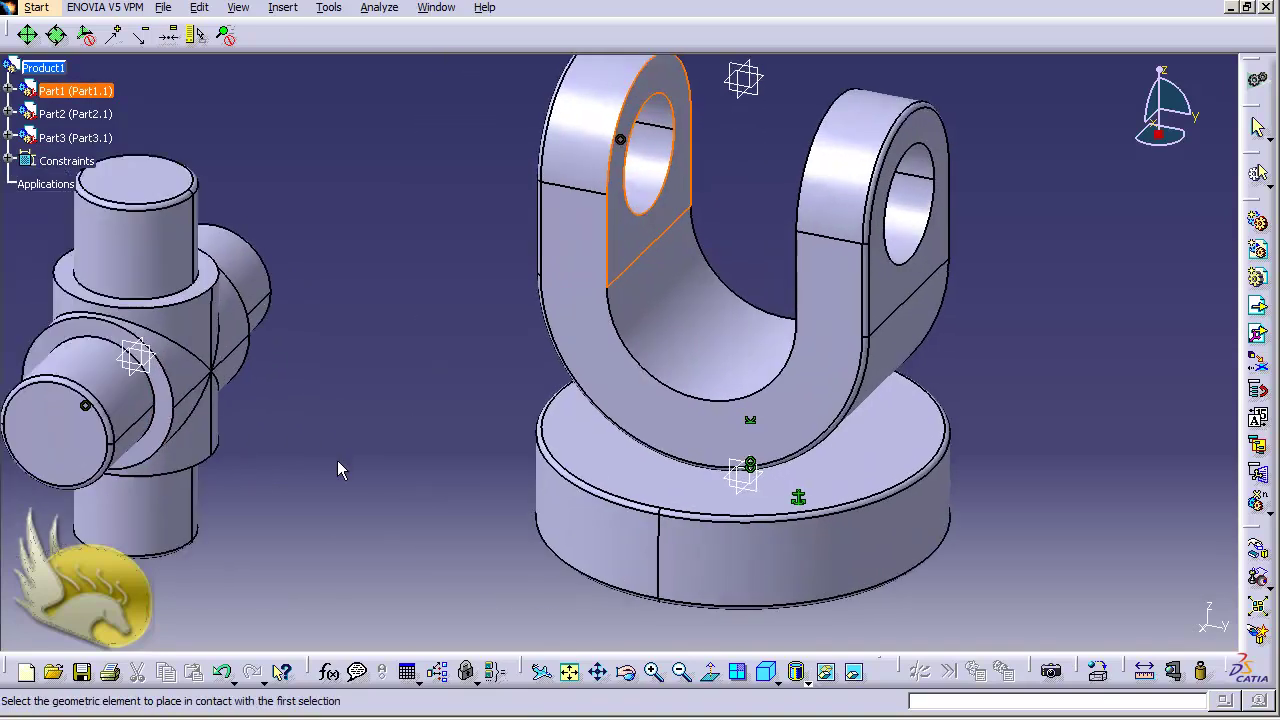
key("ctrl+Right")
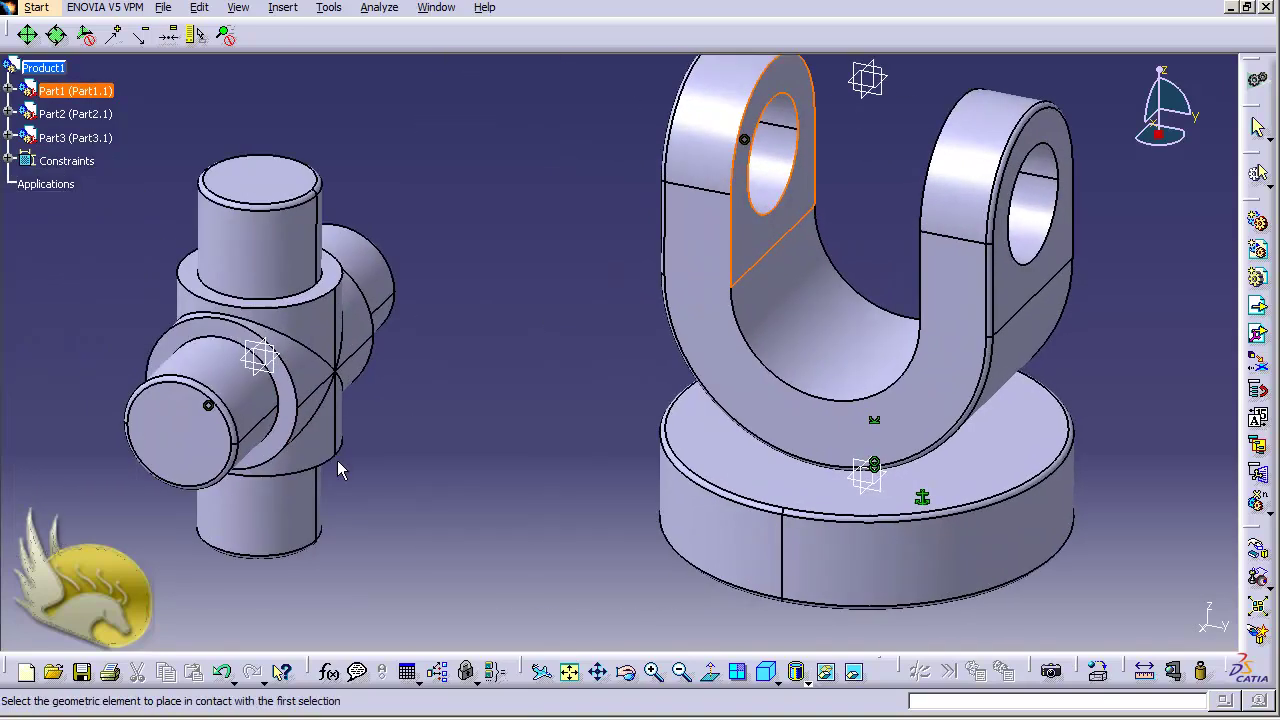
left_click(285, 449)
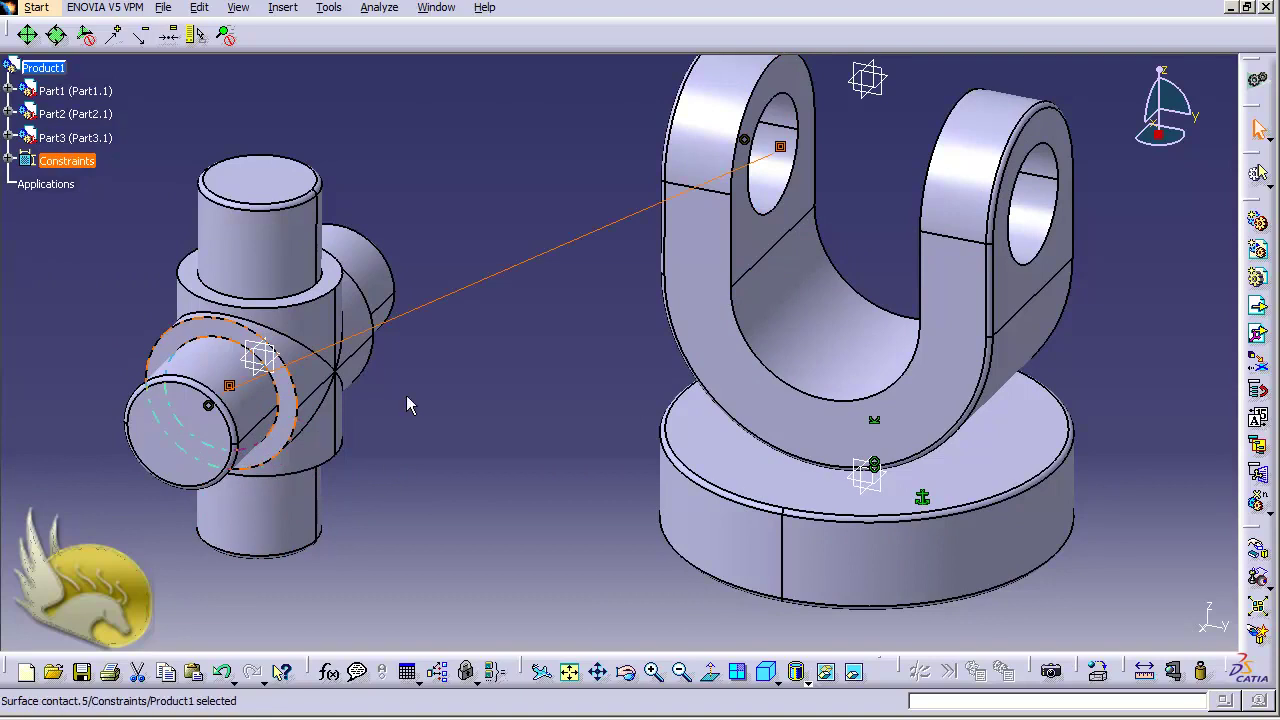
key("ctrl+u")
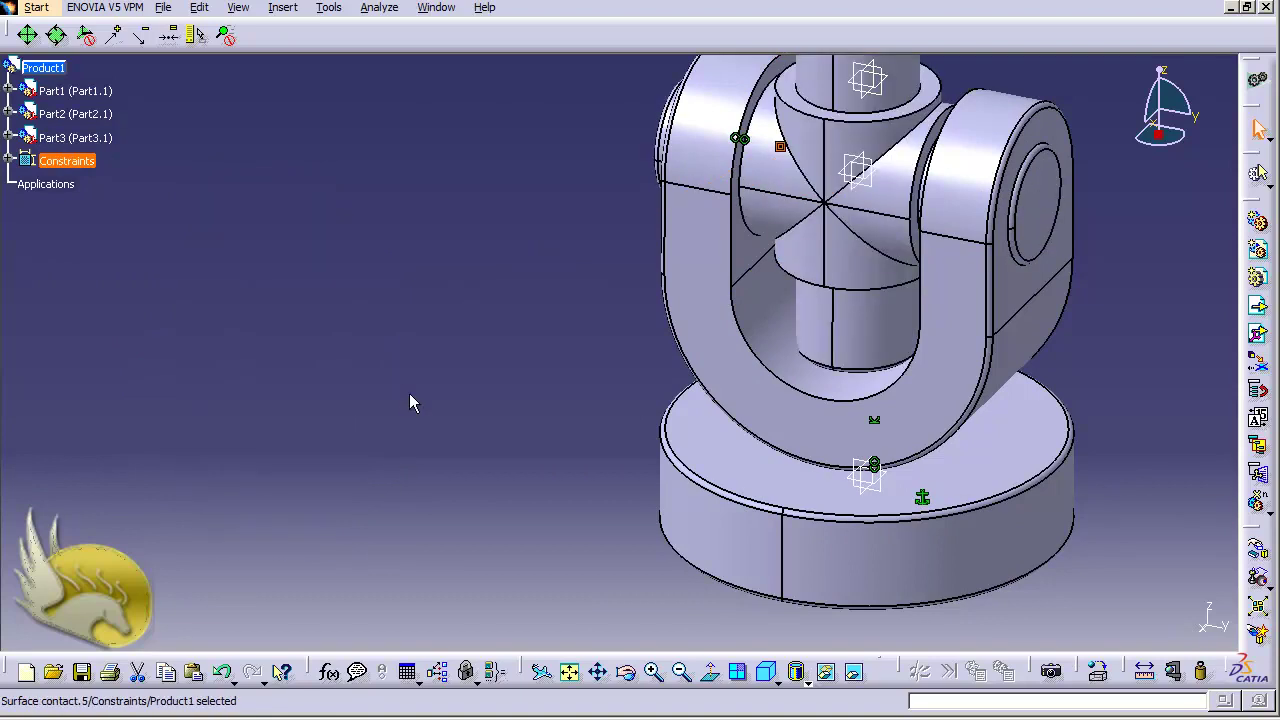
left_click(558, 274)
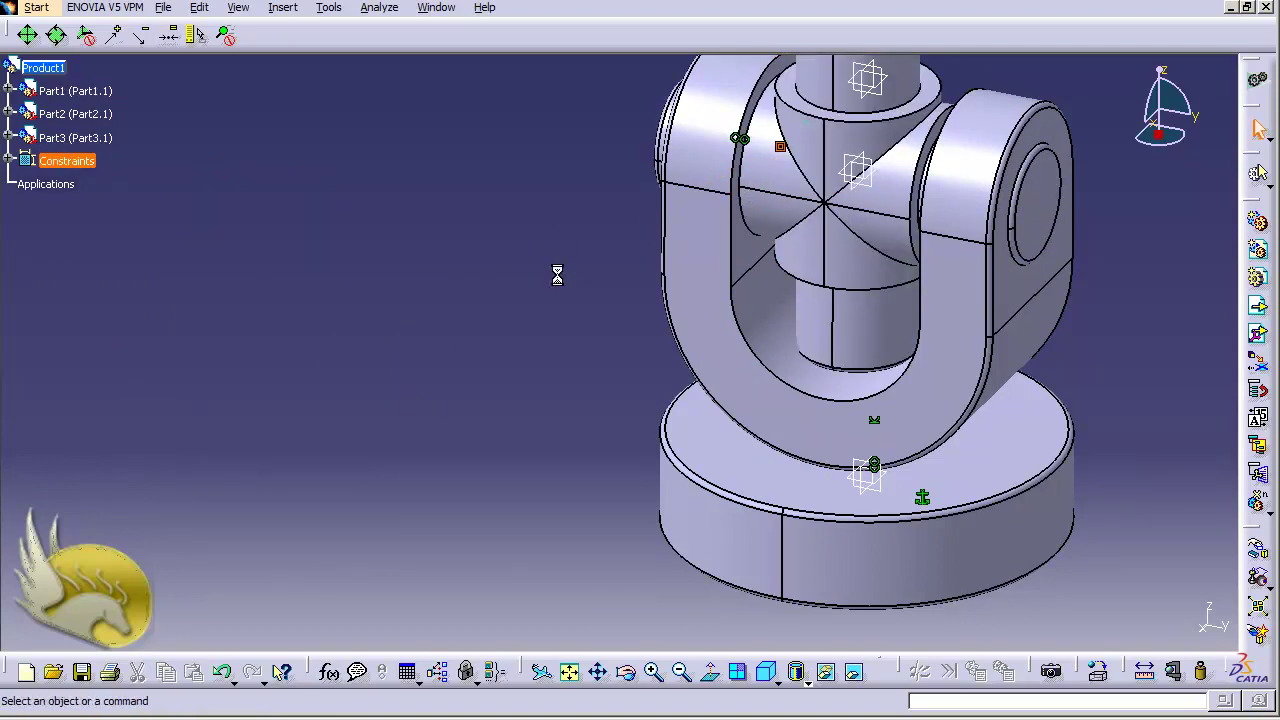
Step: Use Manipulate to rotate the cross around its fork-mounted pin axis until its free pins lie roughly horizontal
scroll(564, 331, "up", 2)
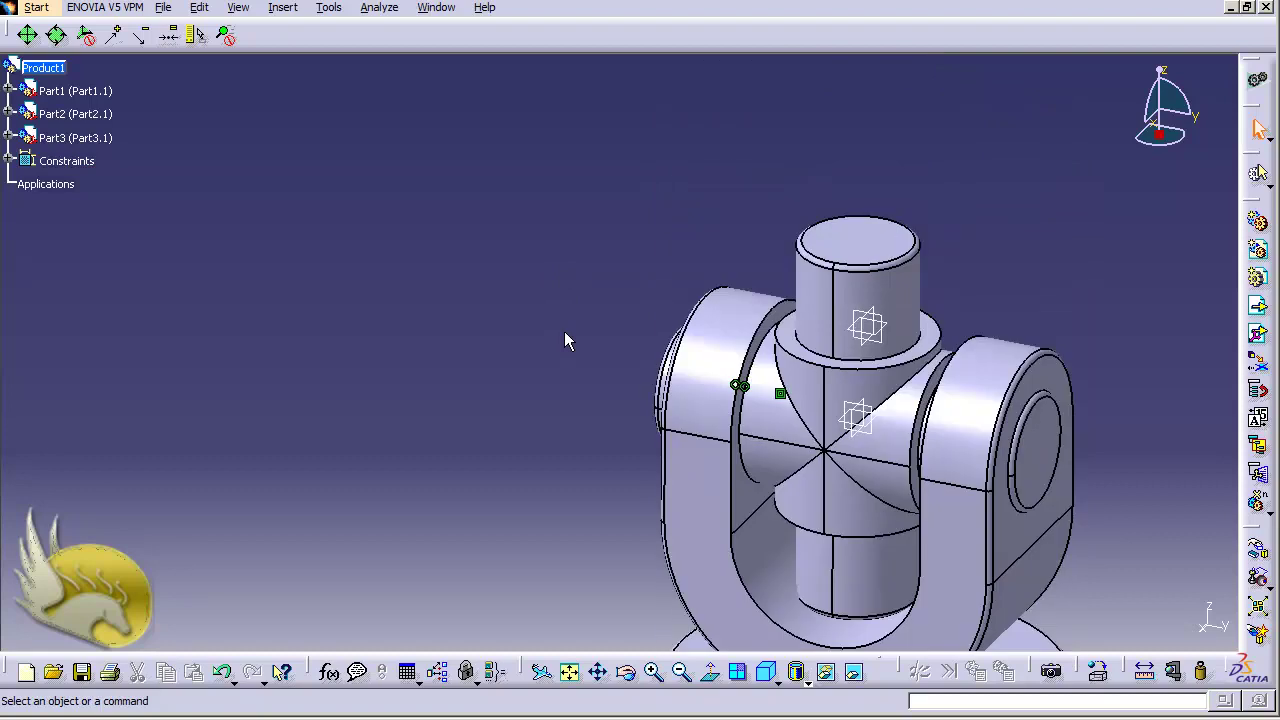
scroll(564, 331, "down", 2)
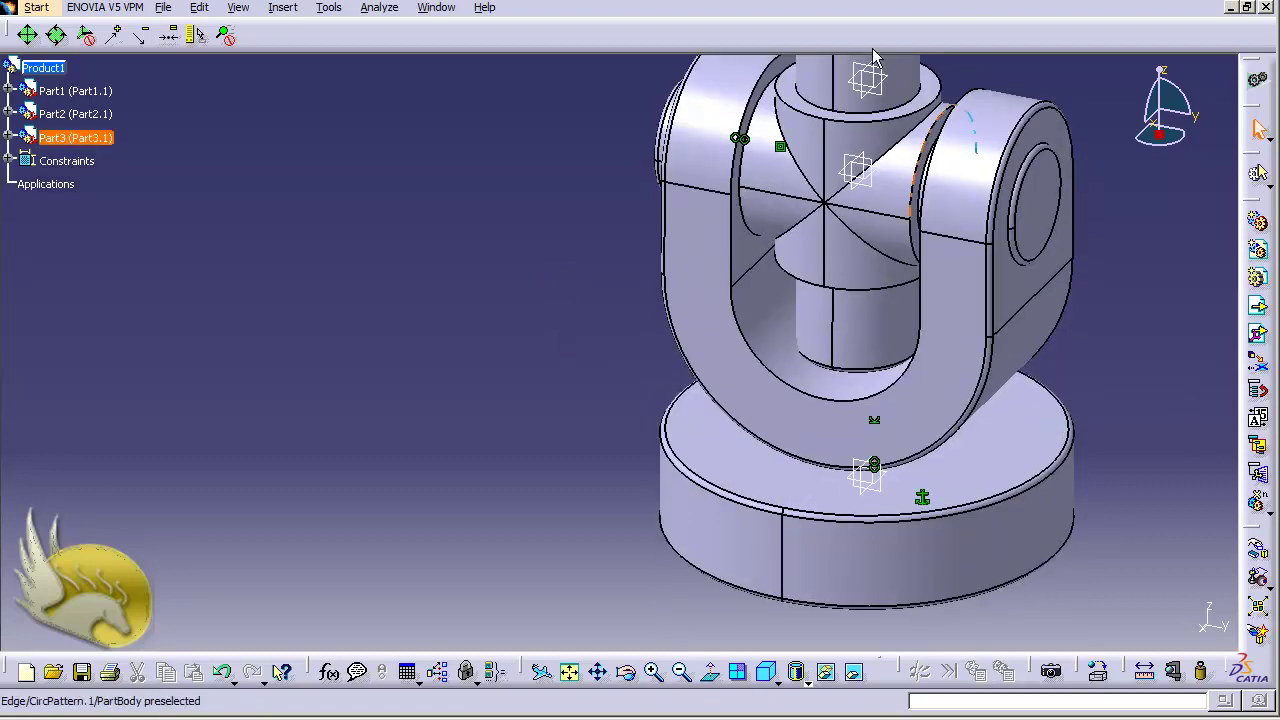
left_click(201, 8)
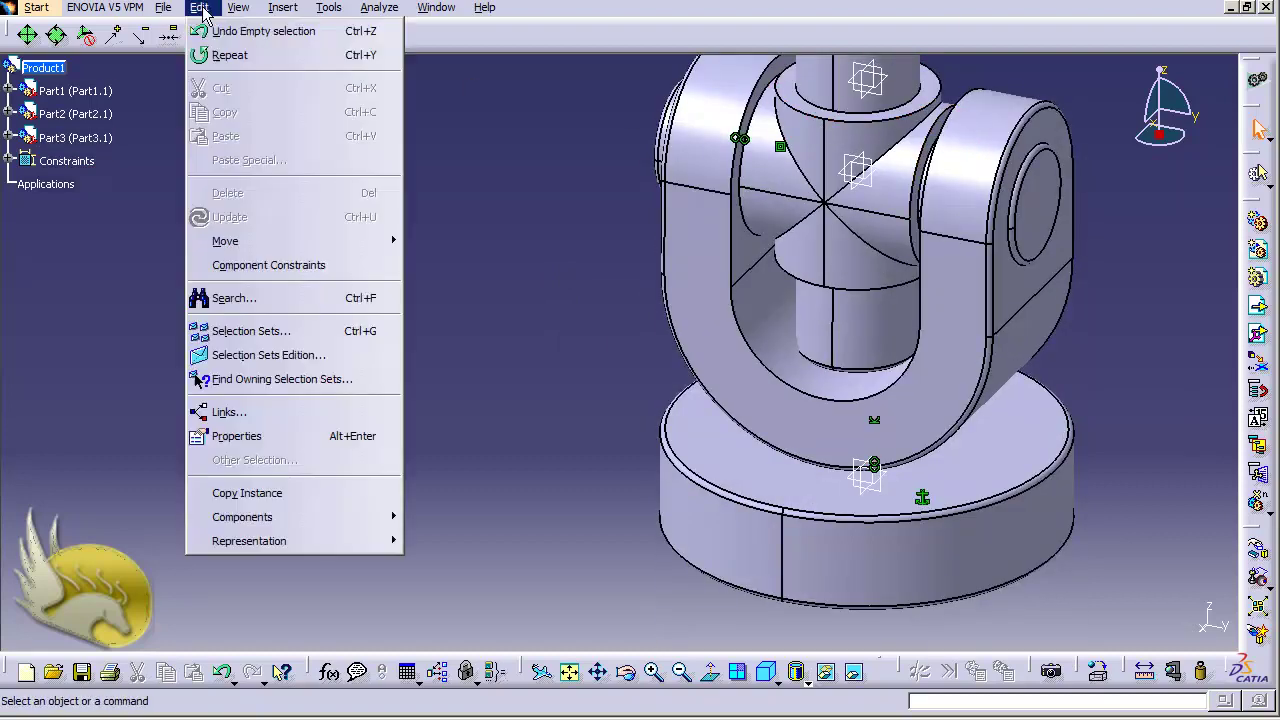
mouse_move(300, 241)
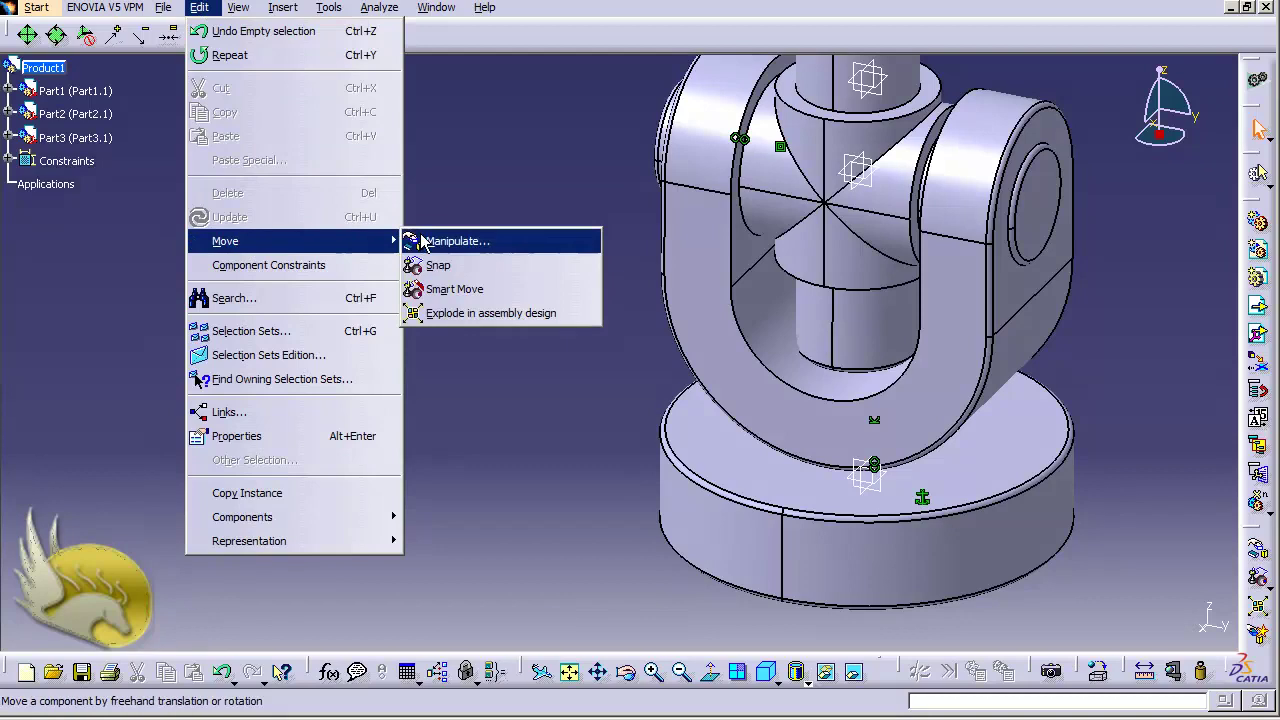
left_click(432, 241)
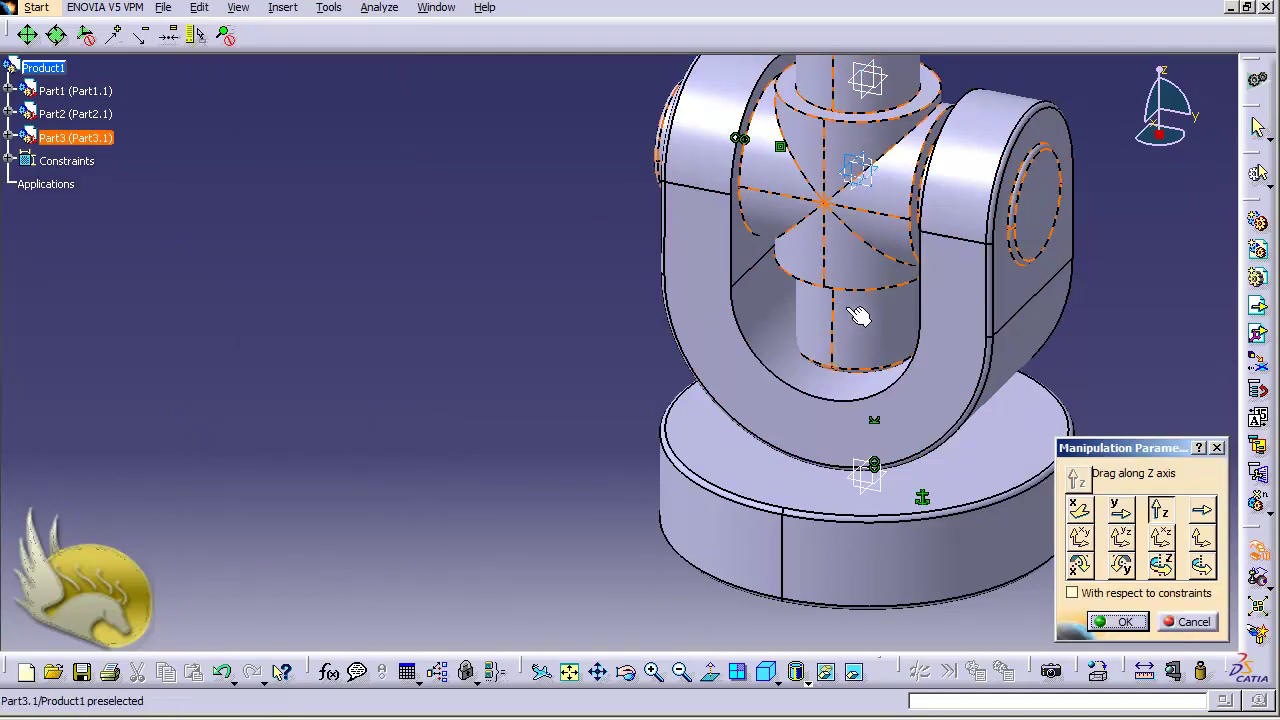
left_click(1203, 566)
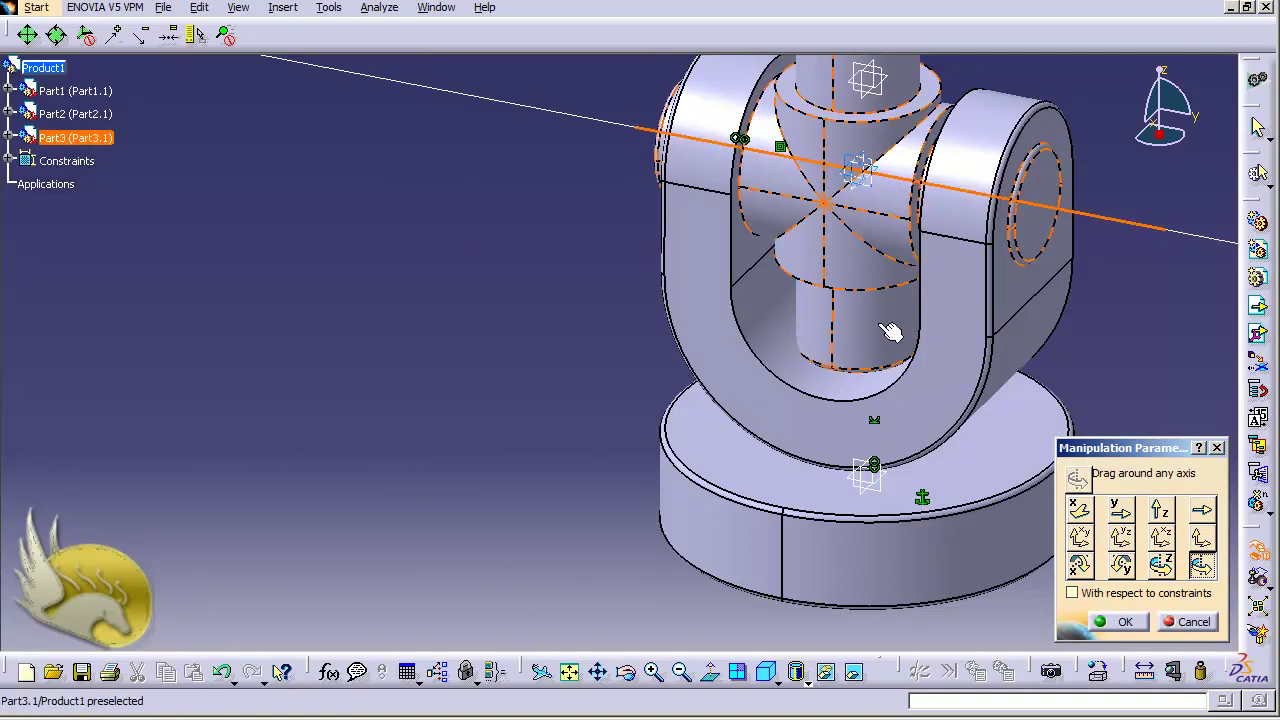
left_click_drag(889, 332, 760, 183)
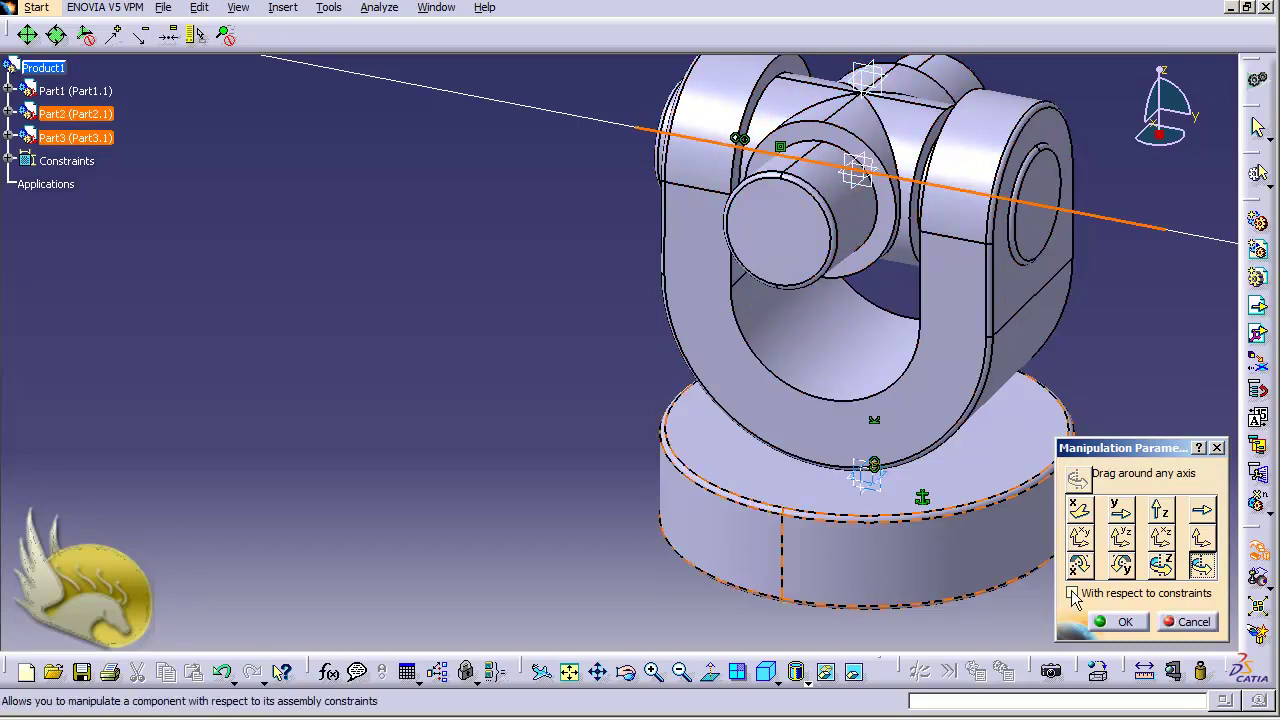
left_click(1117, 621)
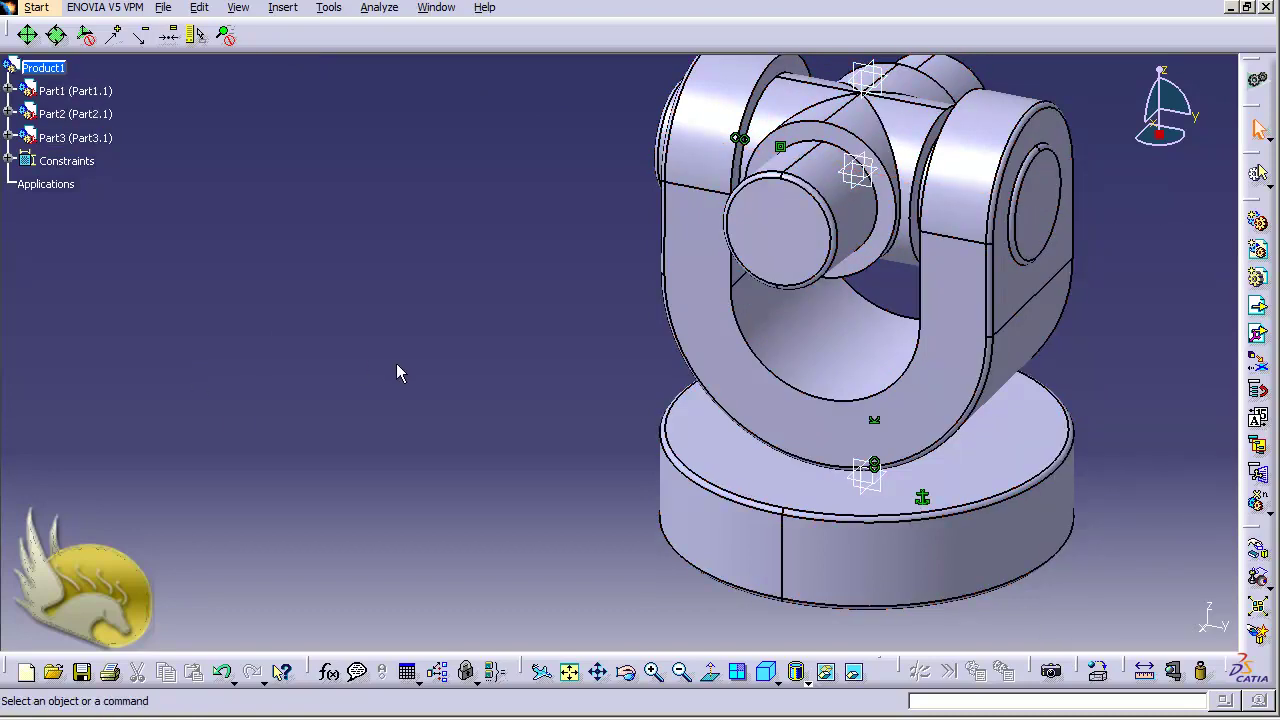
Step: Insert Part1.CATPart and Part2.CATPart into Product1 again as existing components
key("Home")
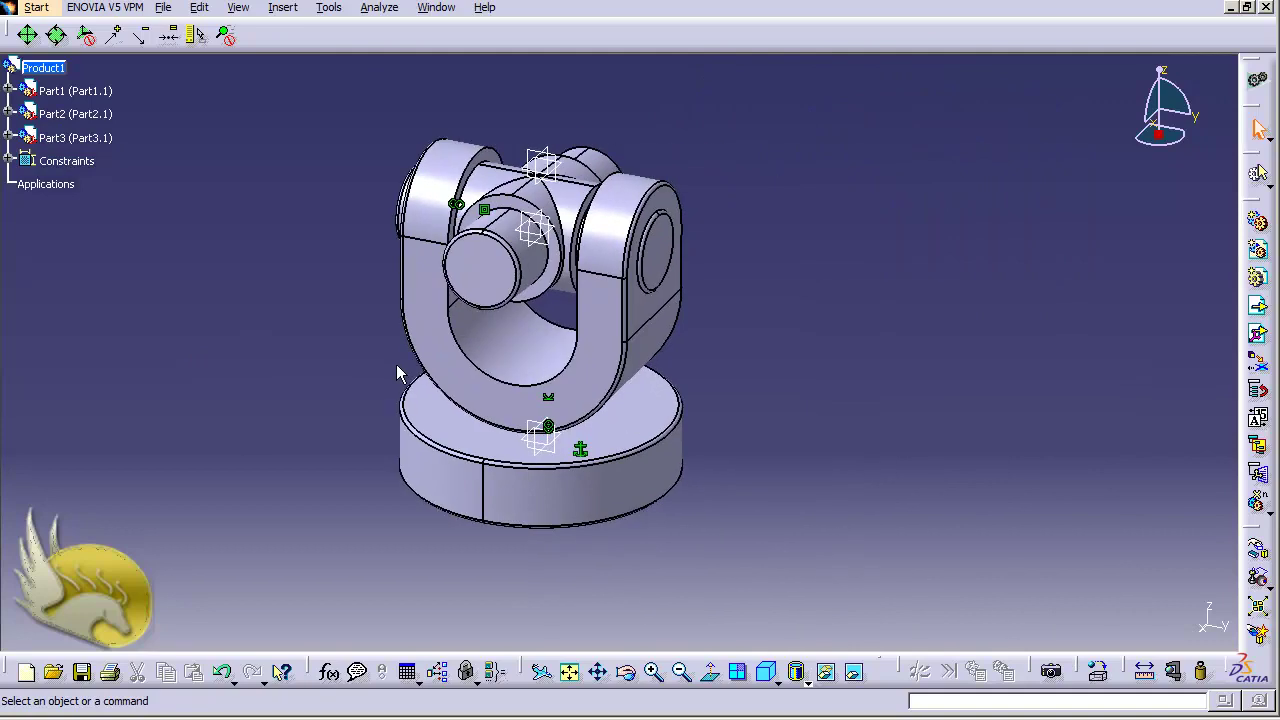
key("shift+Left")
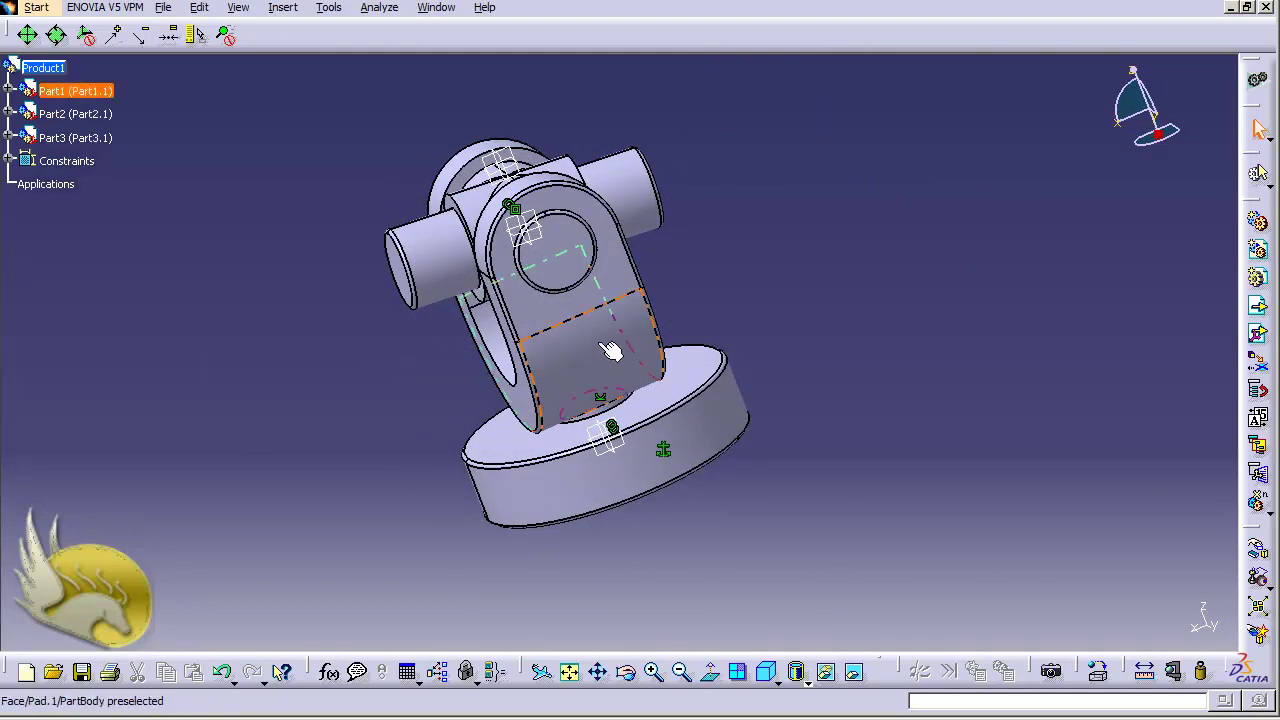
left_click(283, 8)
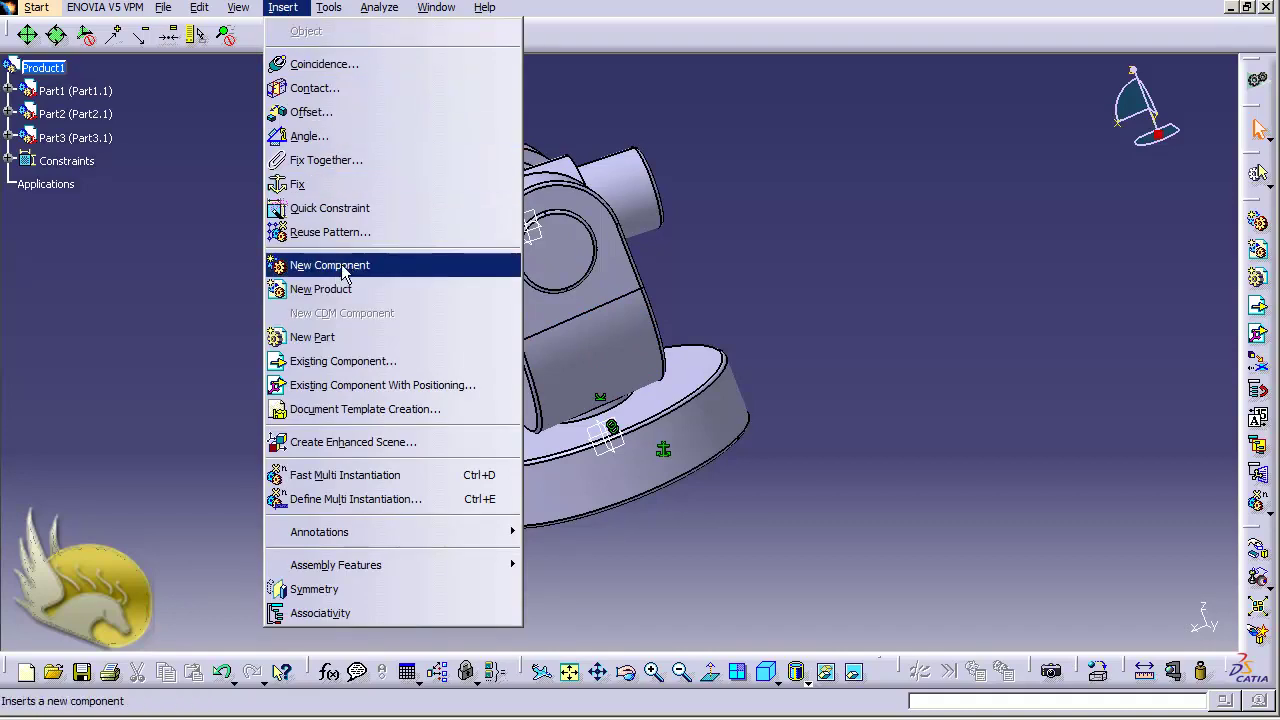
left_click(335, 361)
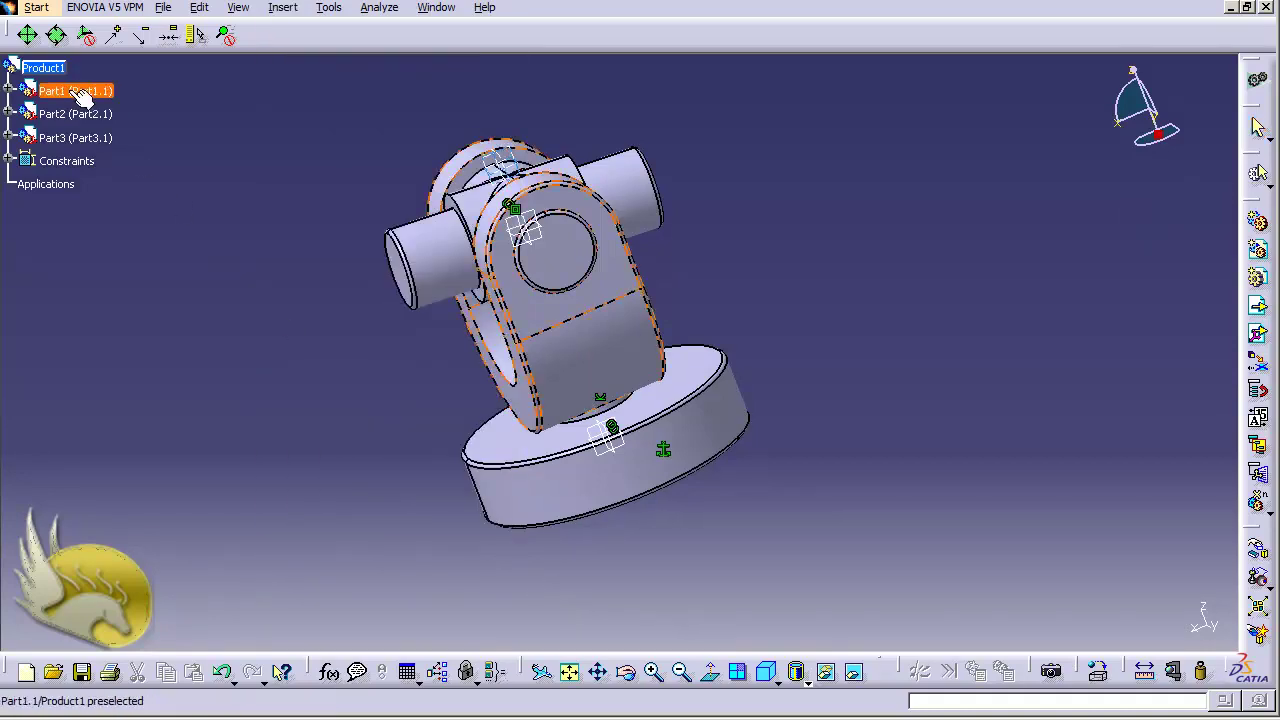
left_click(45, 68)
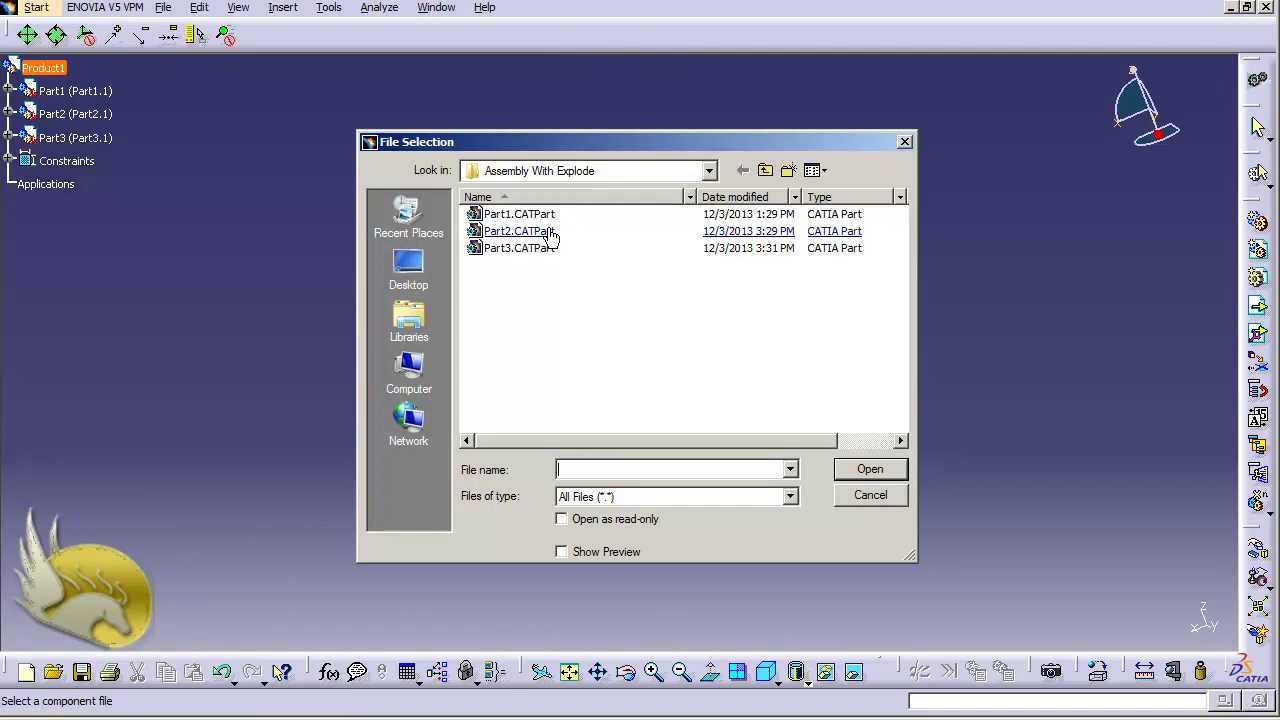
left_click(591, 236)
left_click(600, 214, "ctrl")
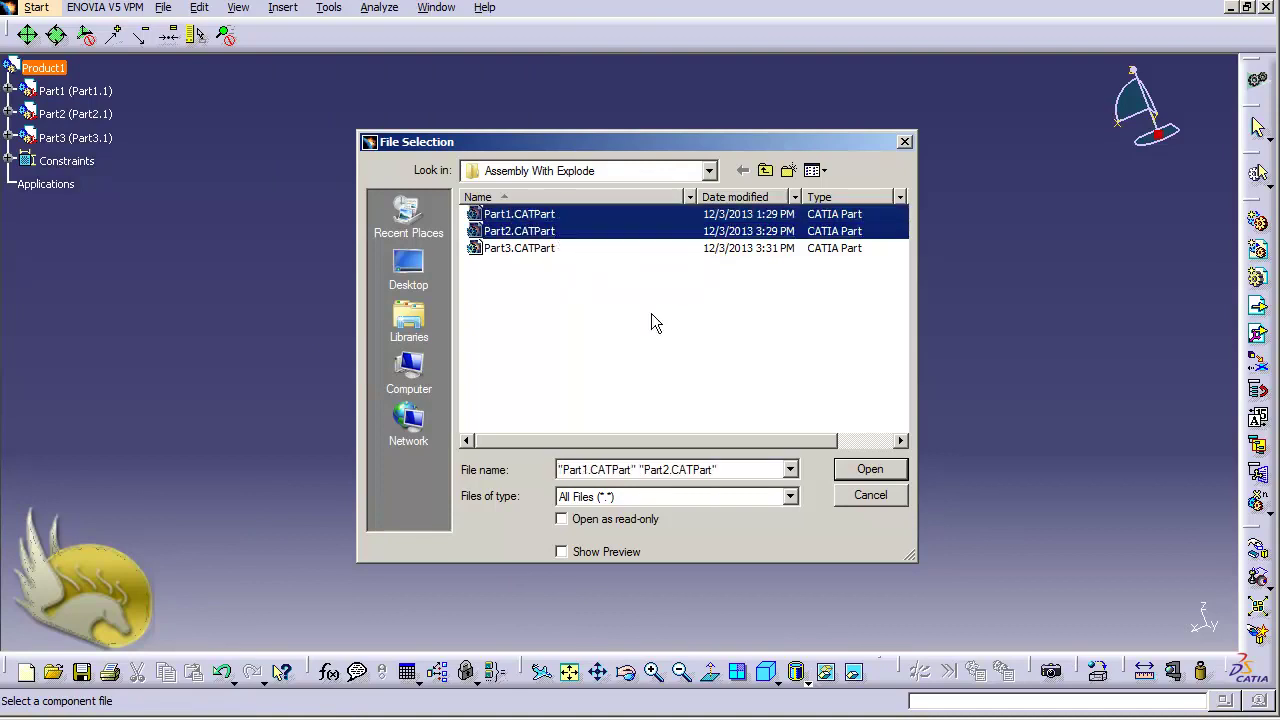
left_click(860, 468)
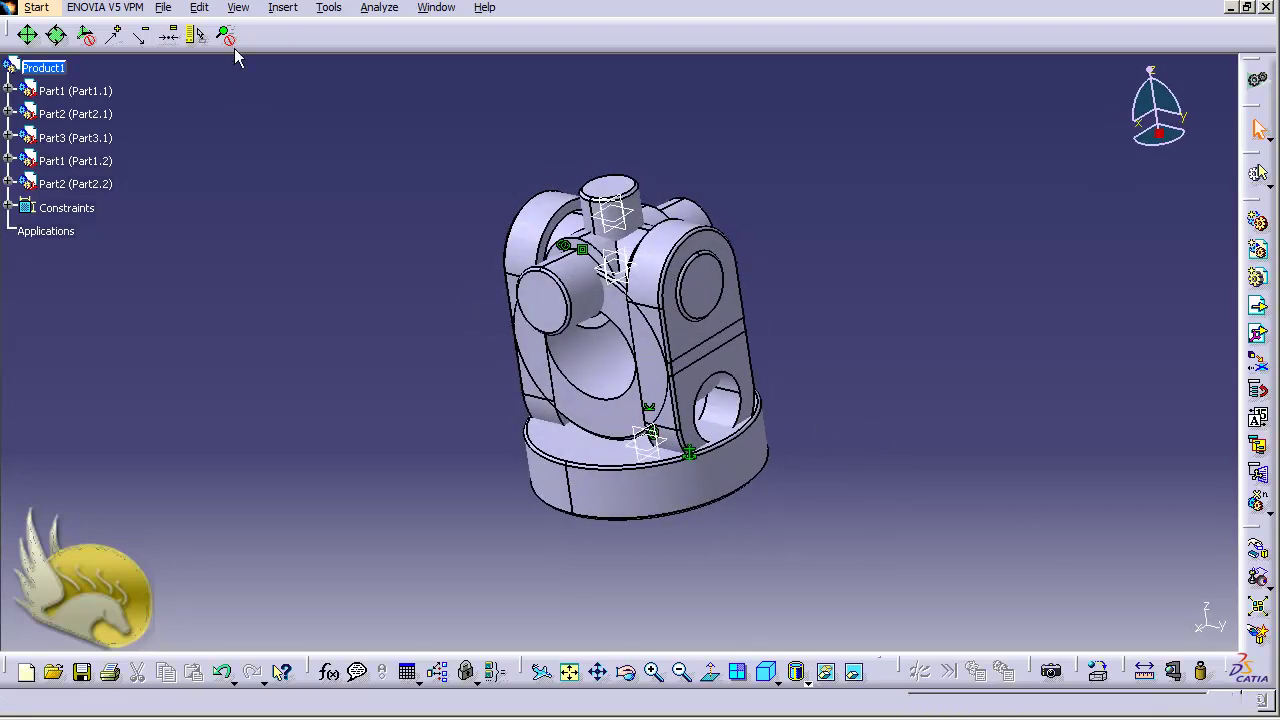
Step: Use Manipulate to move the second disc and the second fork along the Y axis, clear of the assembled parts
left_click(198, 8)
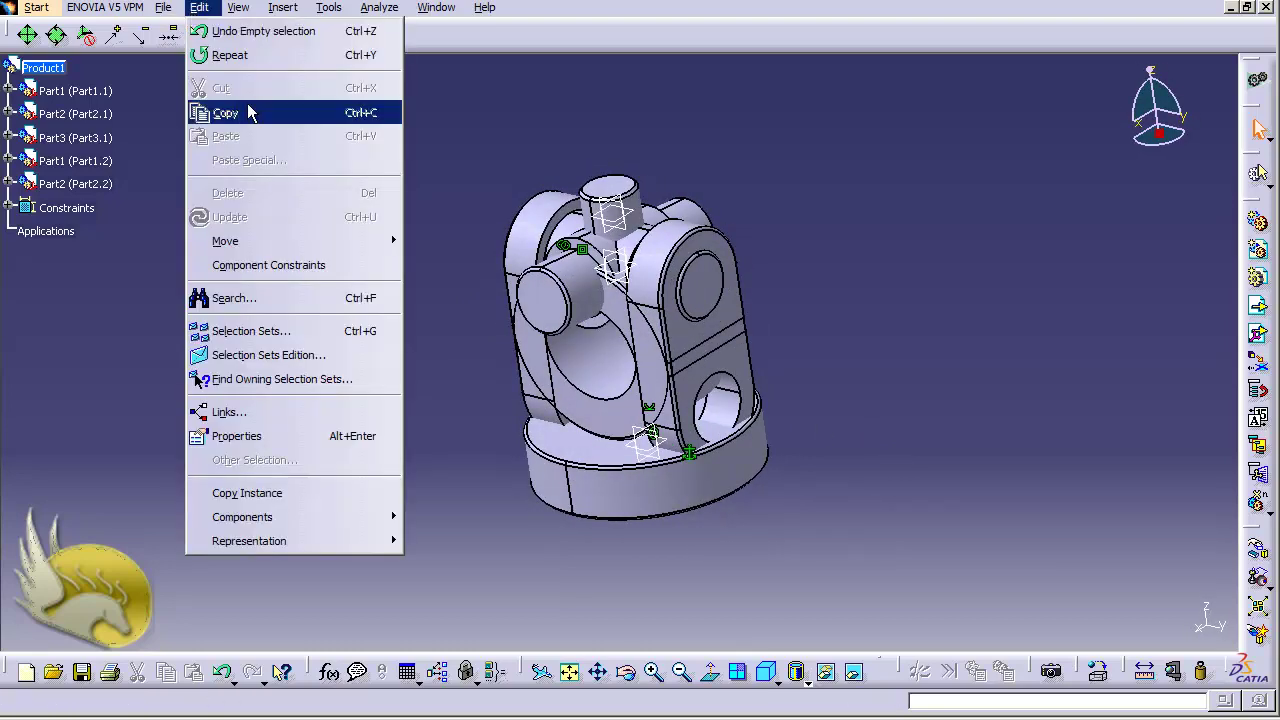
mouse_move(325, 247)
left_click(443, 243)
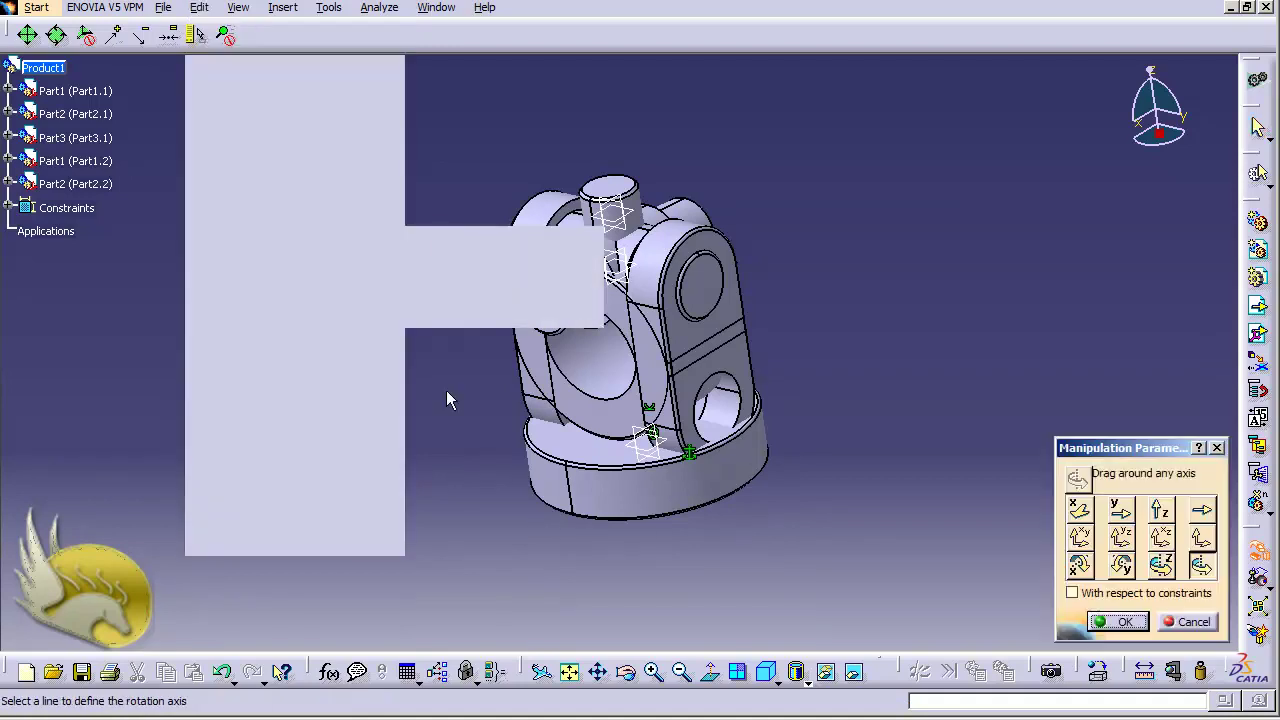
left_click(605, 400)
left_click(1122, 510)
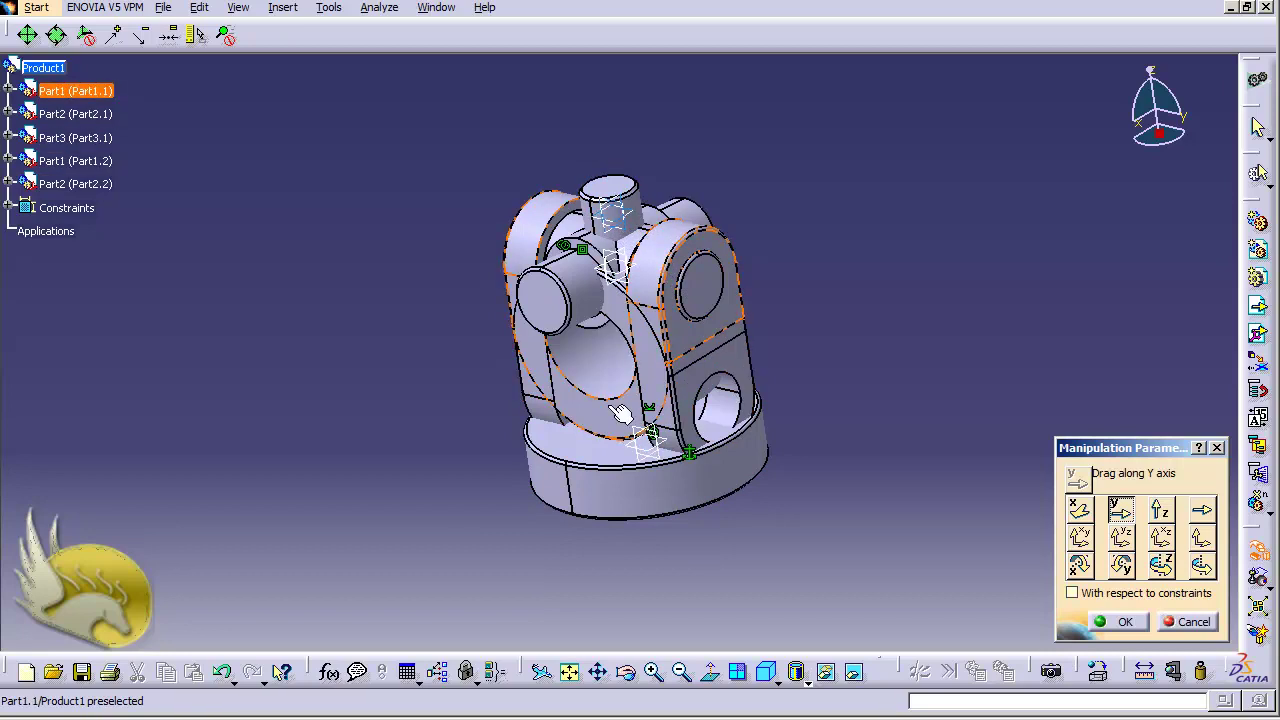
left_click_drag(622, 462, 270, 455)
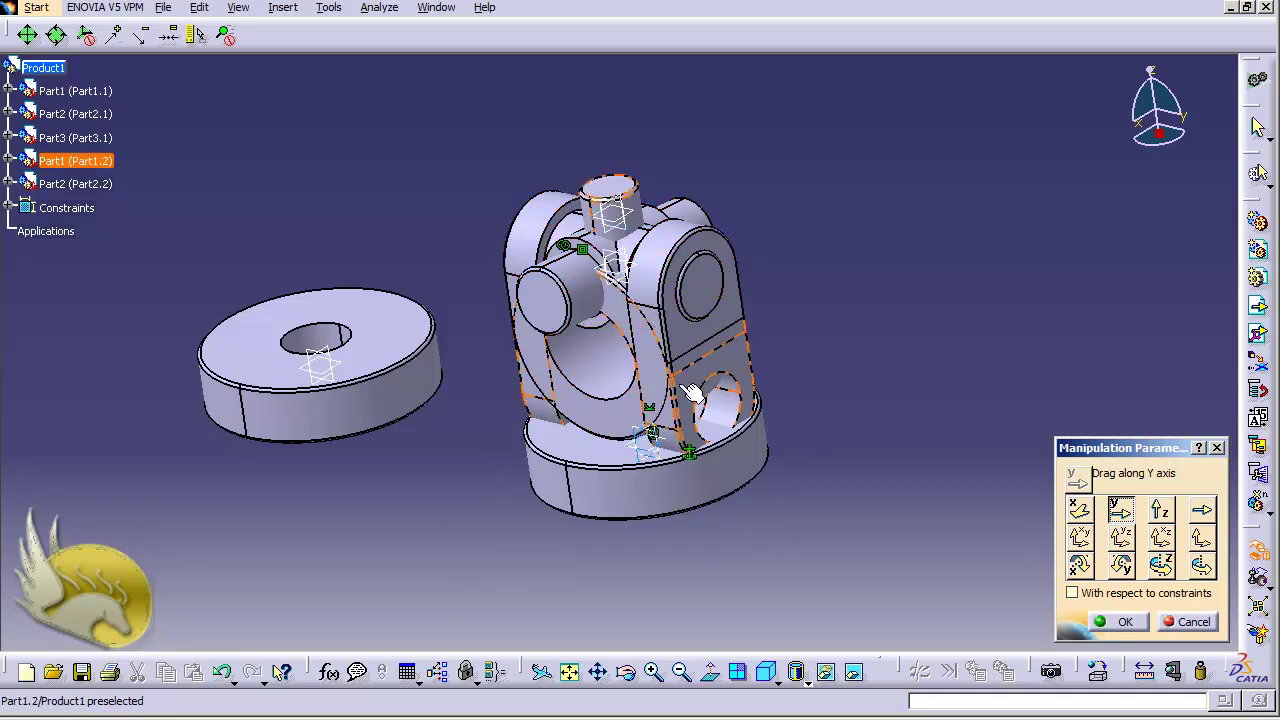
left_click_drag(693, 392, 311, 311)
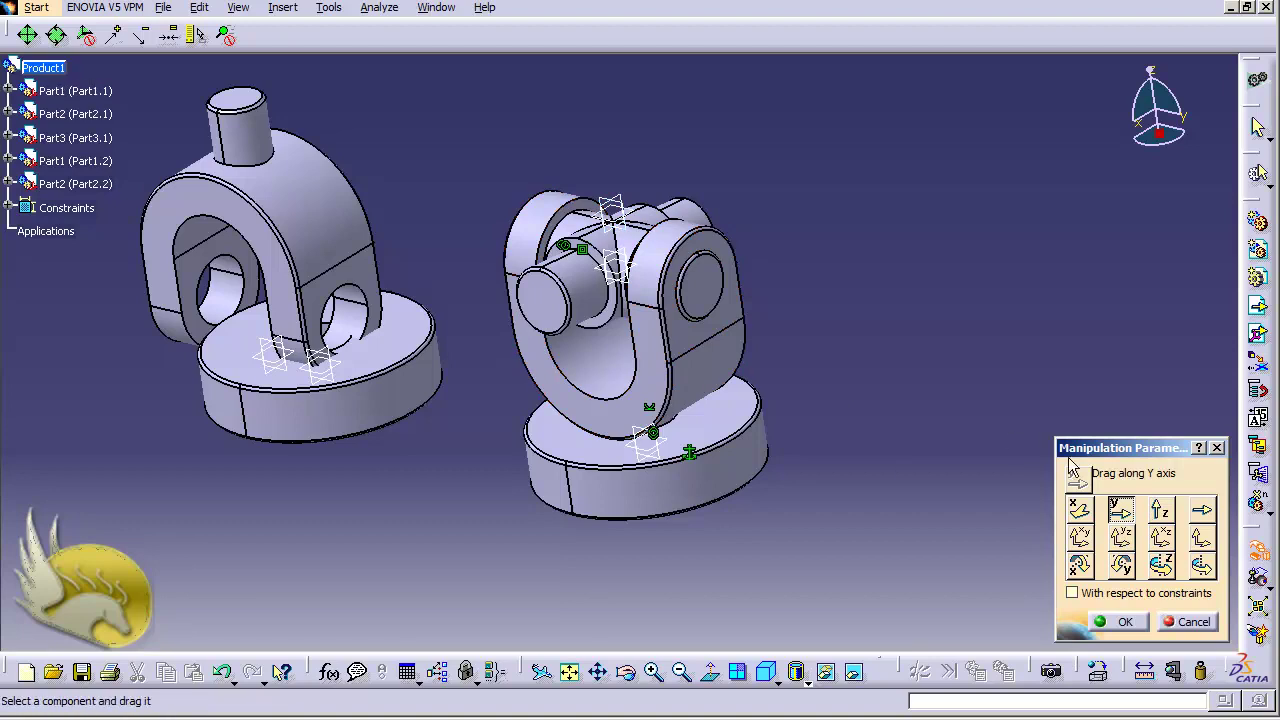
Step: Raise the second fork along the Z axis above the second disc and finish the manipulation
left_click(1159, 510)
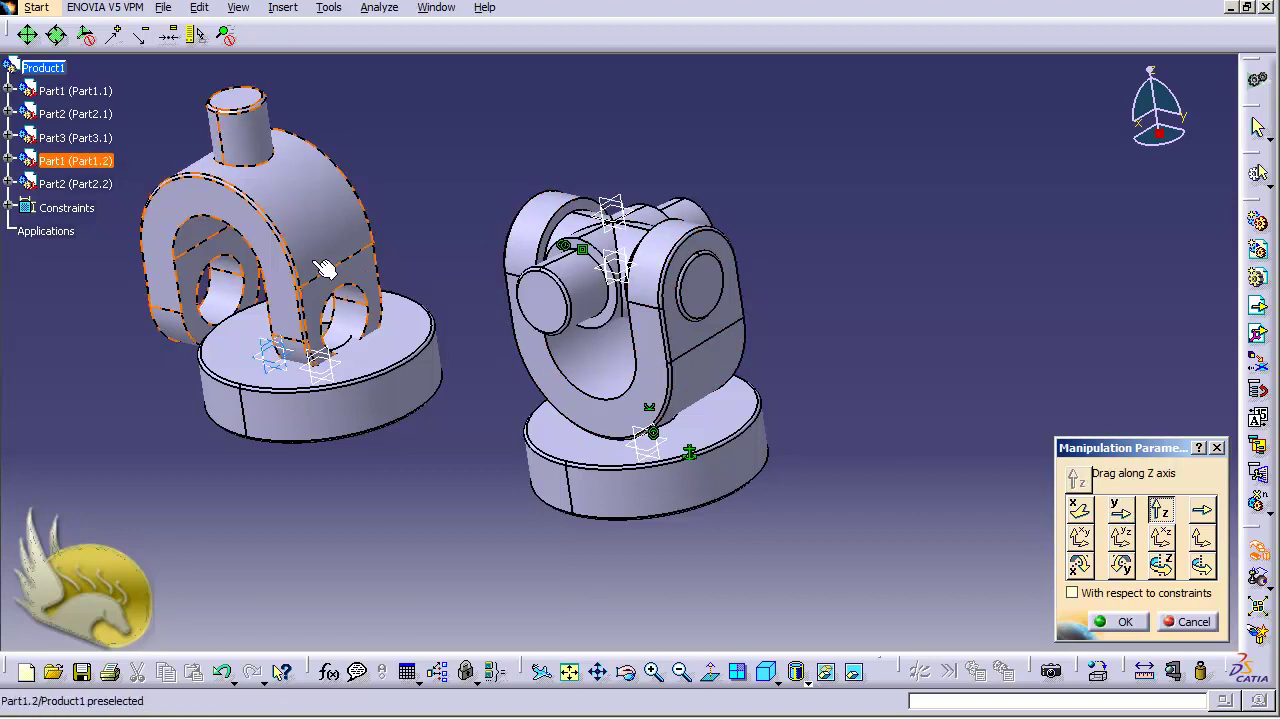
left_click_drag(329, 266, 392, 186)
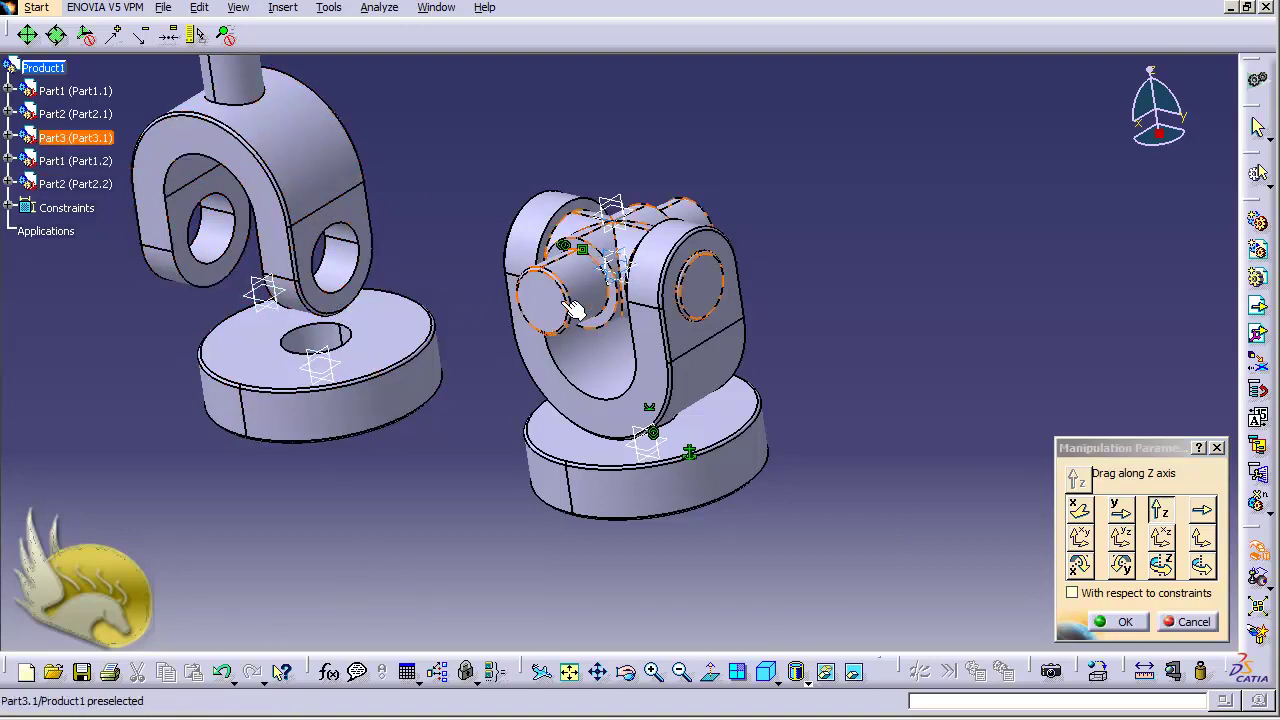
left_click(1118, 621)
Step: Add a Coincidence constraint between the axis of the cross's free front pin and the axis of the second fork's arm hole
left_click(285, 8)
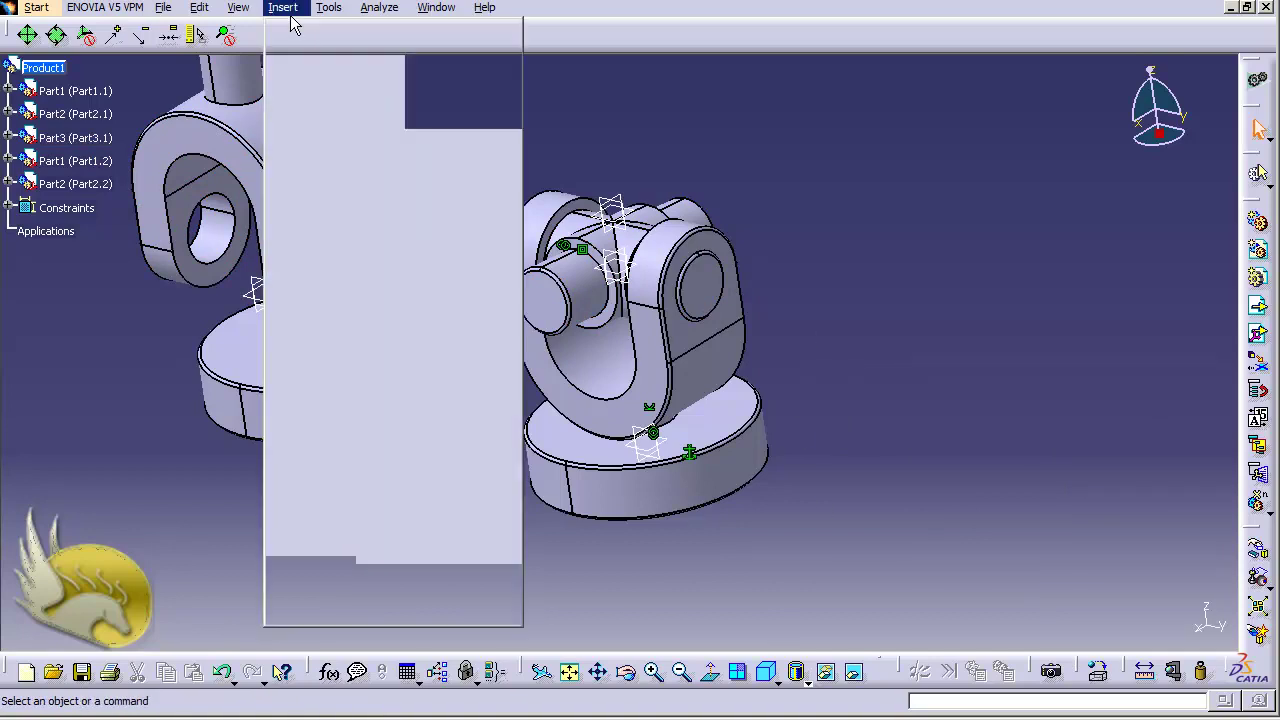
left_click(318, 60)
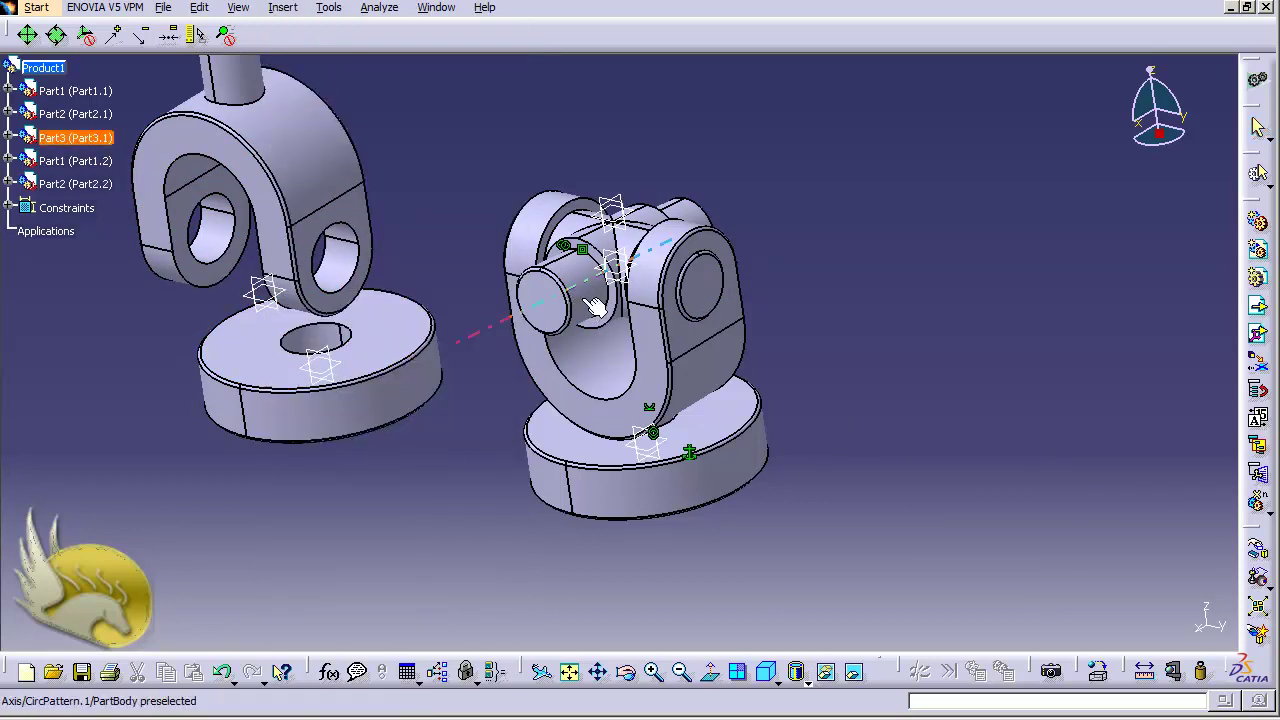
left_click(577, 301)
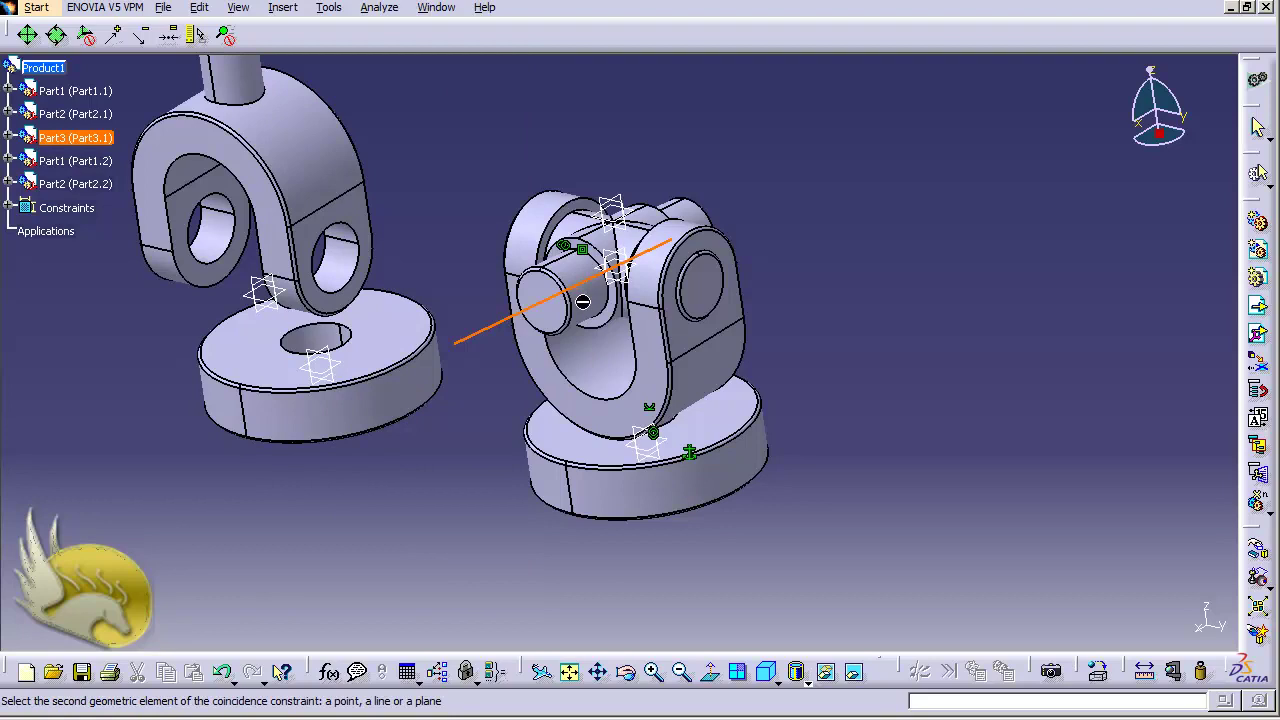
left_click(356, 278)
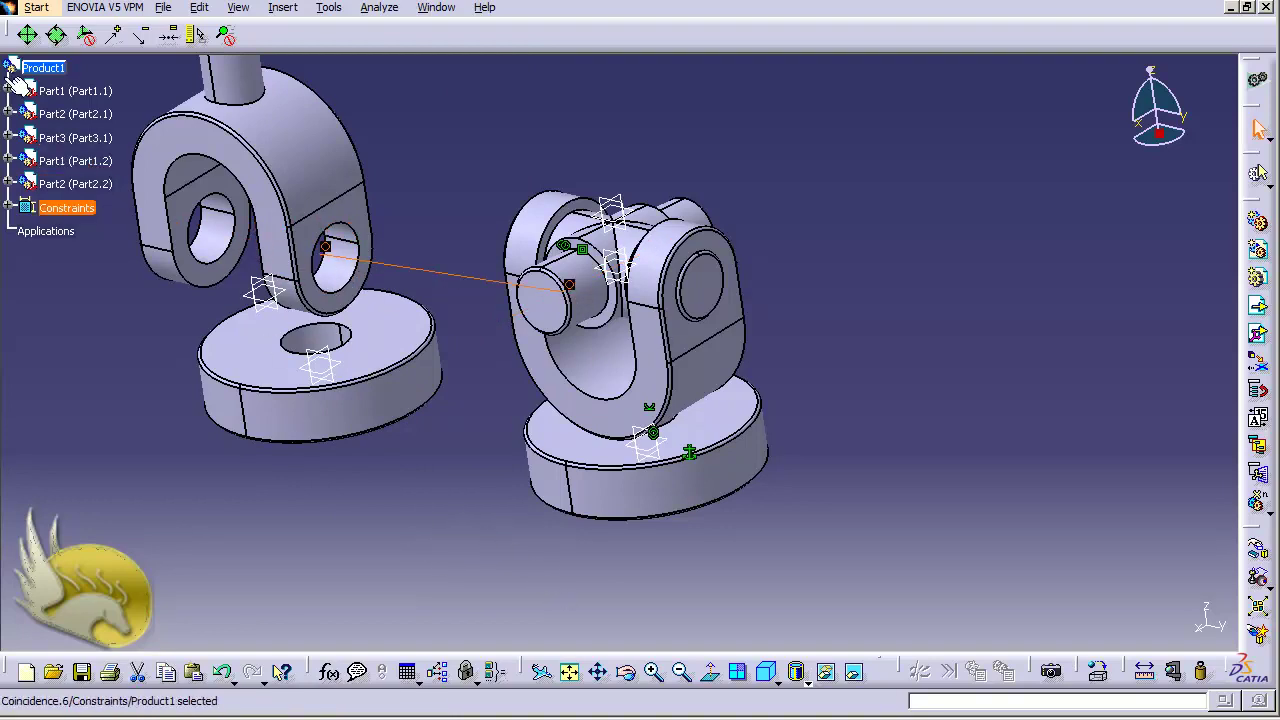
Step: Add a Contact constraint between the second fork arm's inner face and the shoulder around the cross's free front pin, and update the assembly
left_click(277, 8)
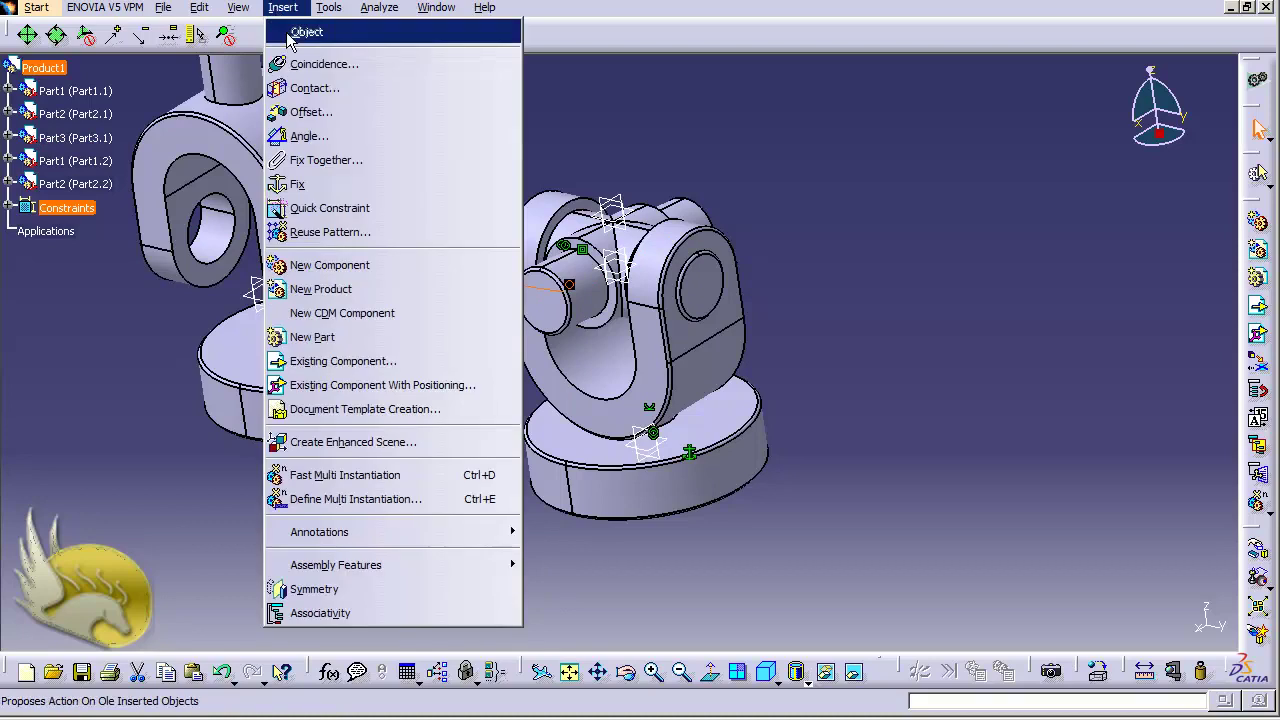
left_click(300, 89)
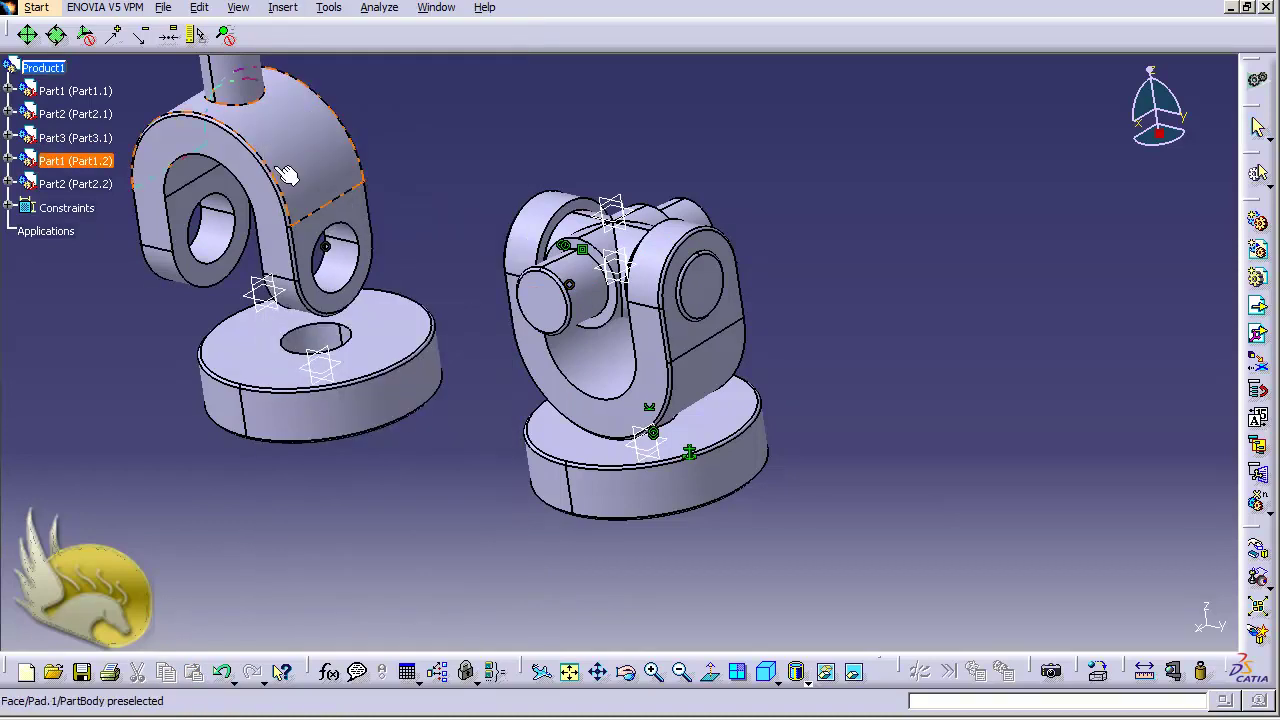
left_click(207, 274)
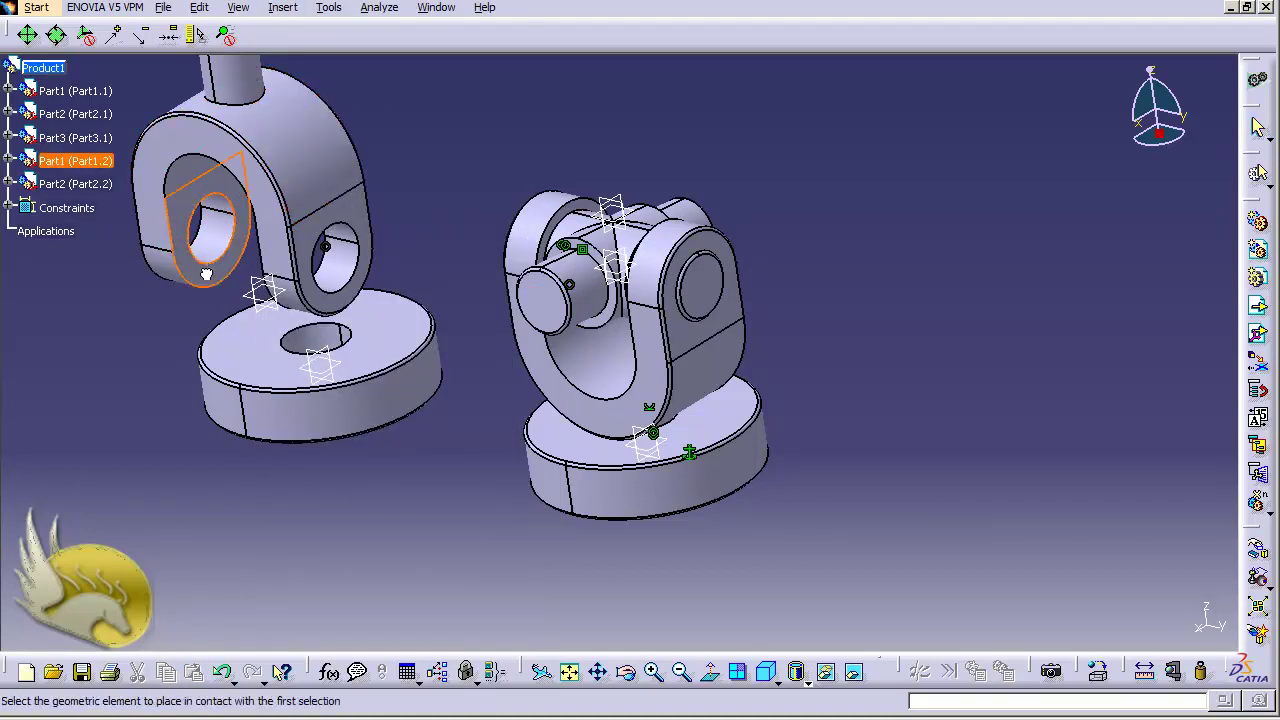
left_click(611, 327)
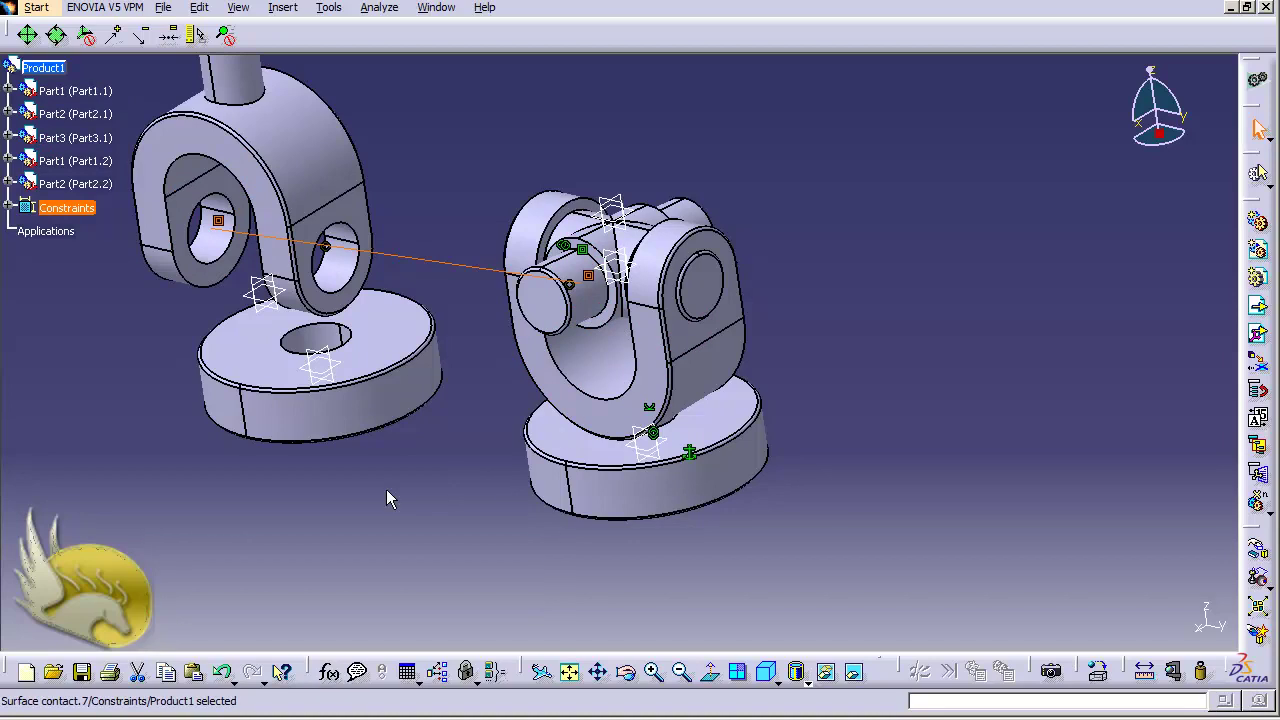
key("ctrl+u")
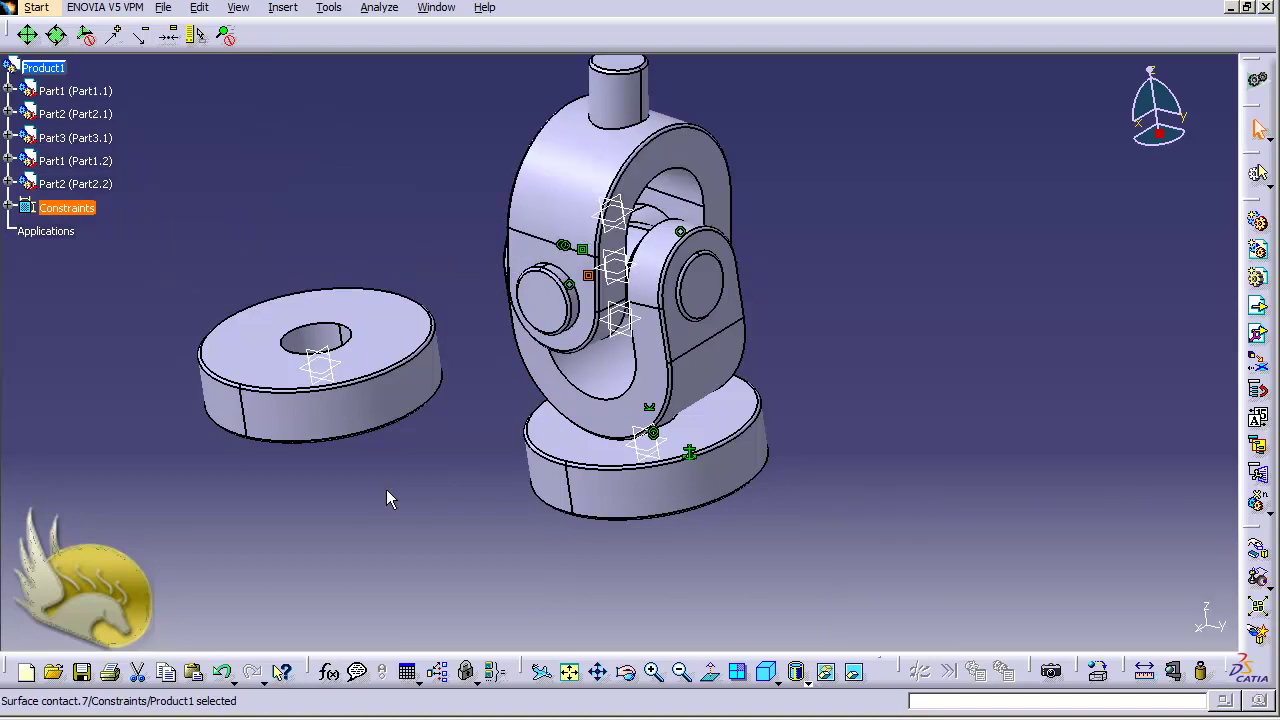
left_click(888, 275)
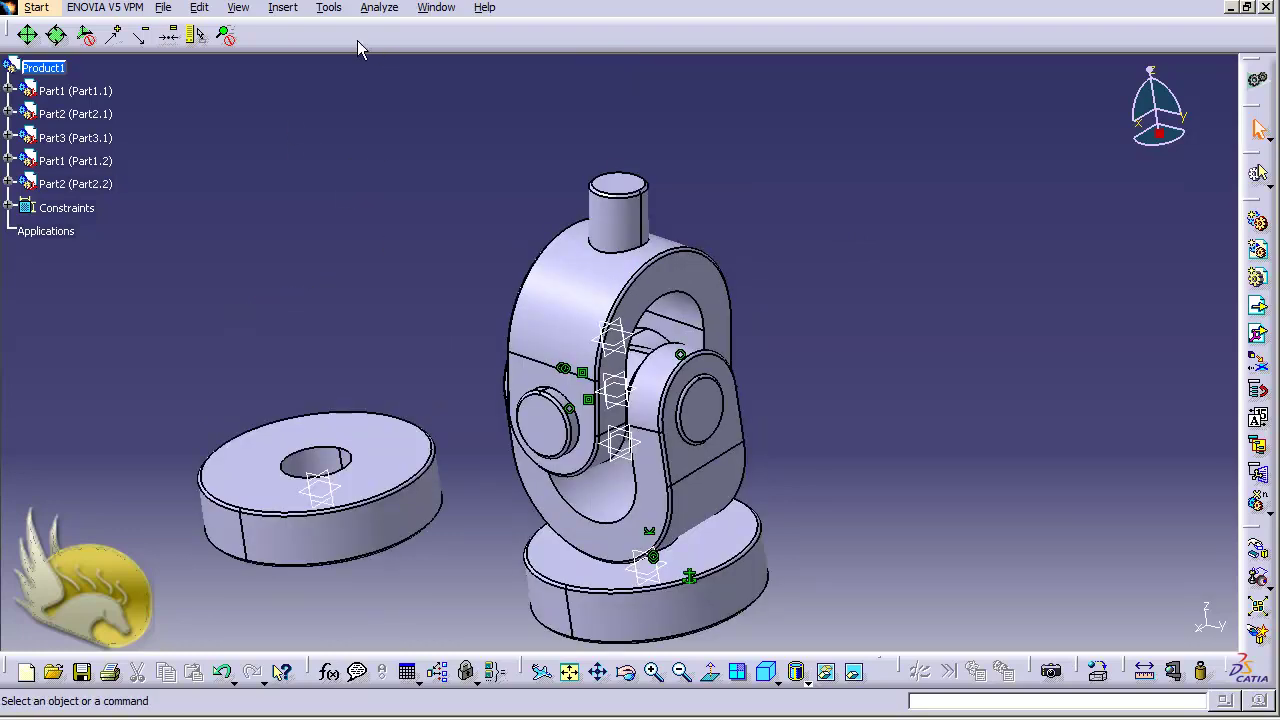
Step: Add a Coincidence constraint between the second disc's hole axis and the axis of the upper fork's shaft
left_click(280, 9)
left_click(325, 62)
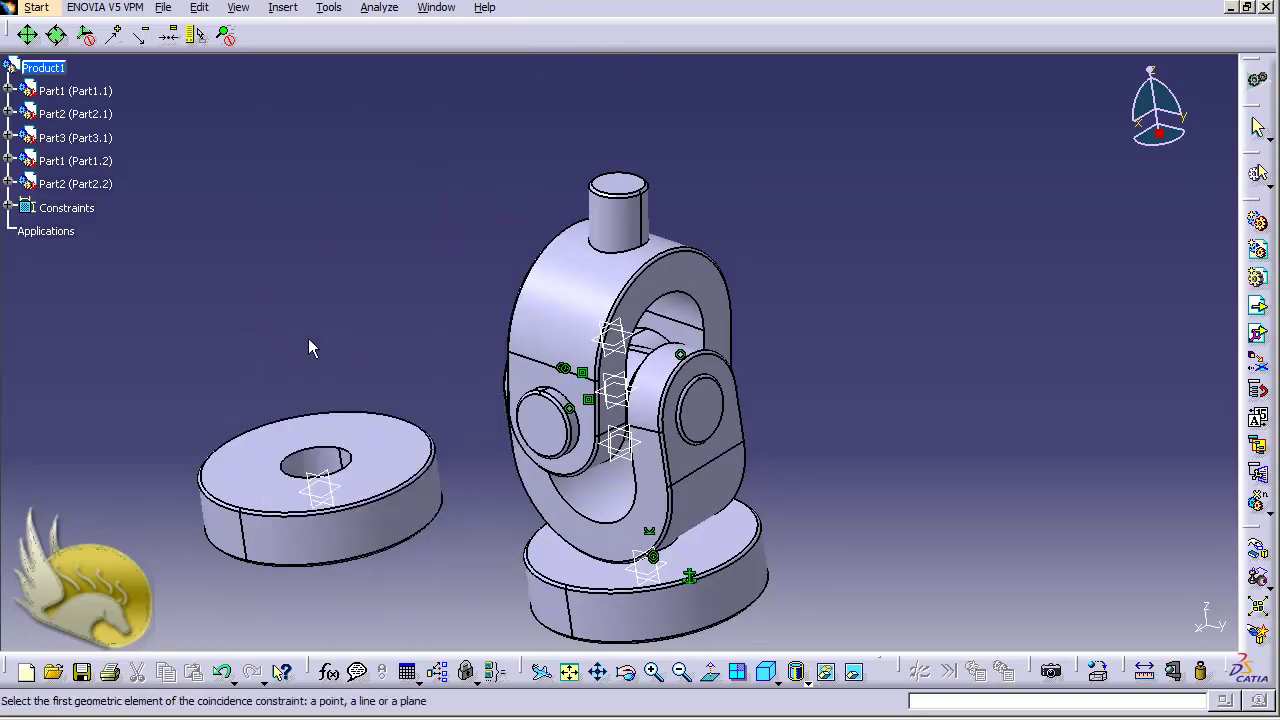
left_click(340, 462)
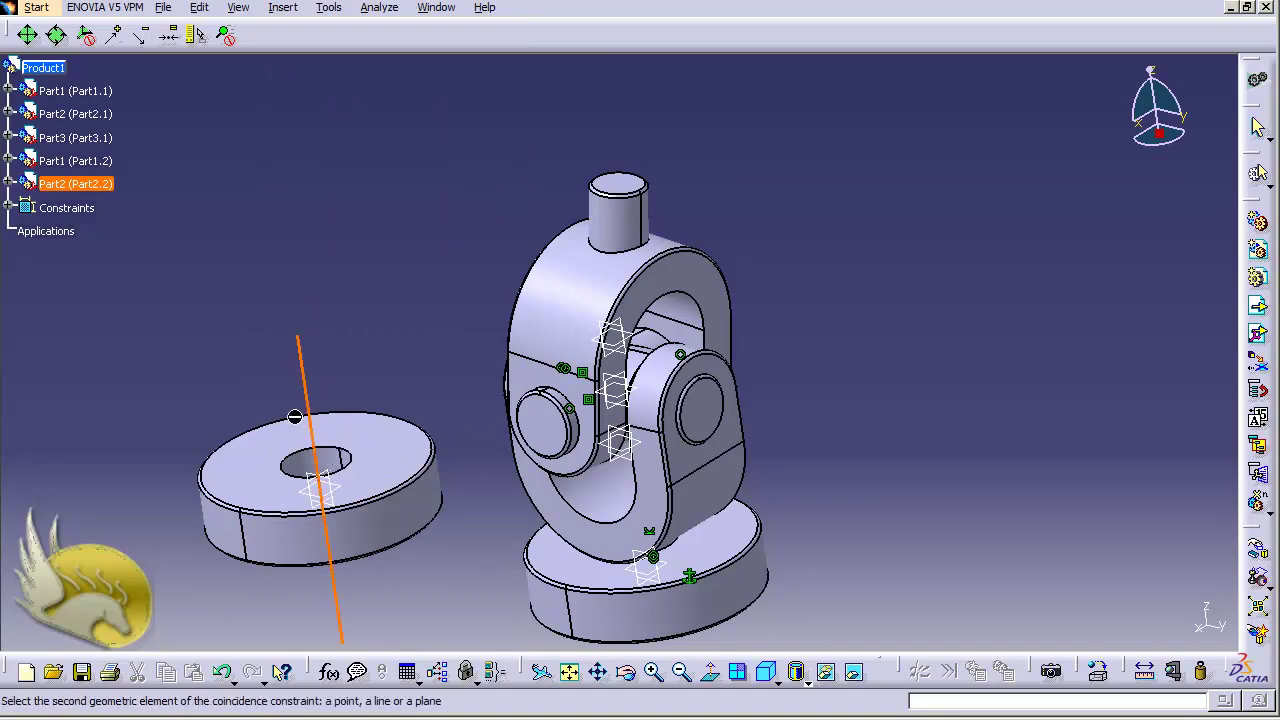
left_click(617, 228)
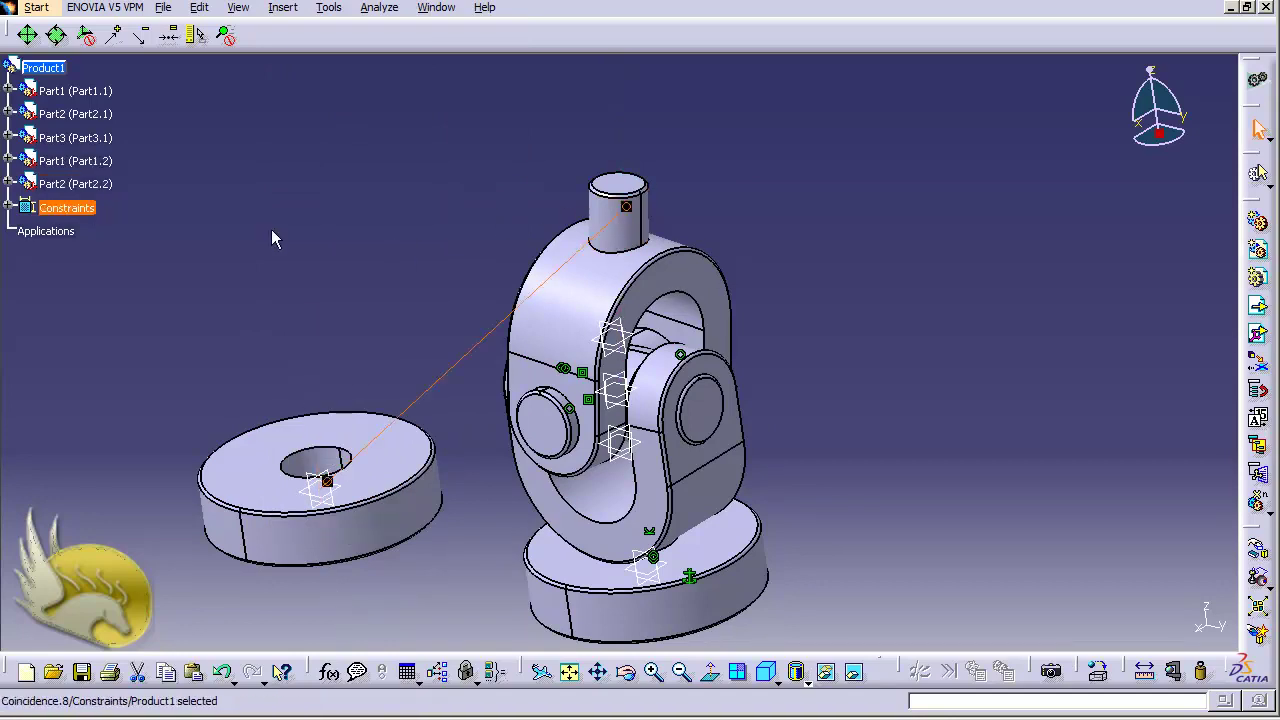
Step: Add an External line Contact constraint between the second disc's upper face and the upper fork's curved outer surface, and update the assembly
left_click(283, 8)
left_click(305, 87)
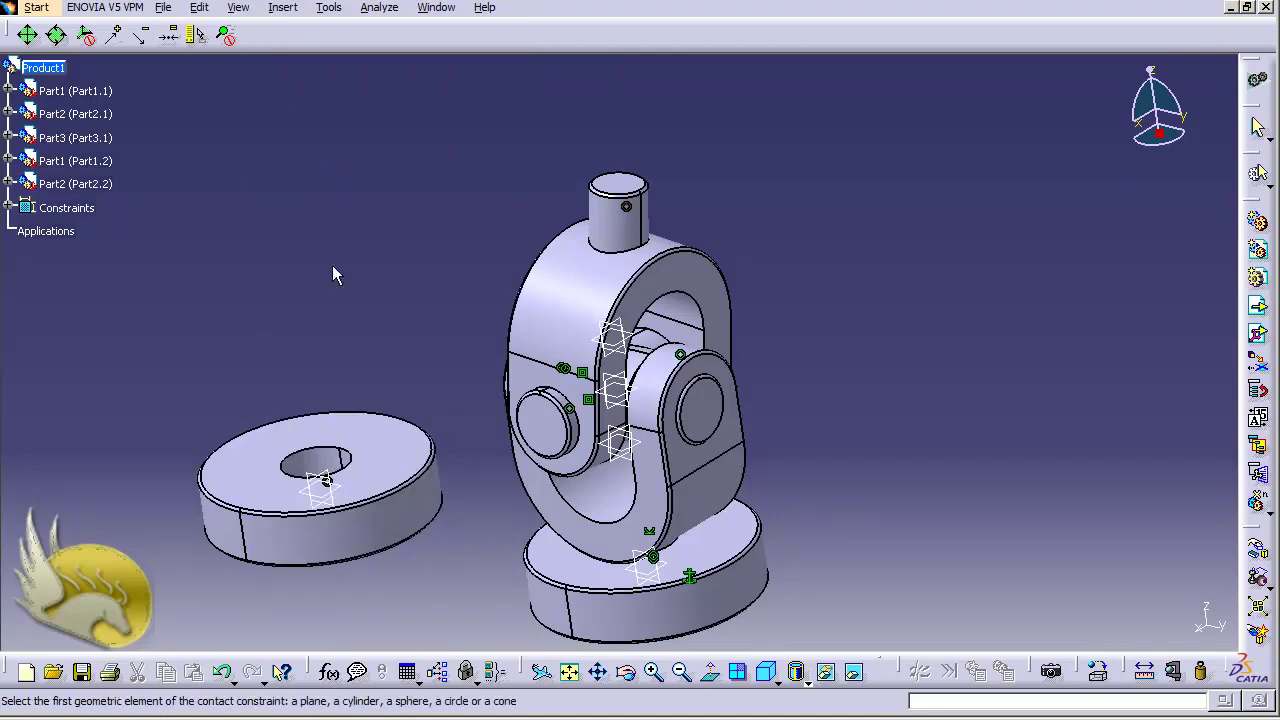
left_click(376, 452)
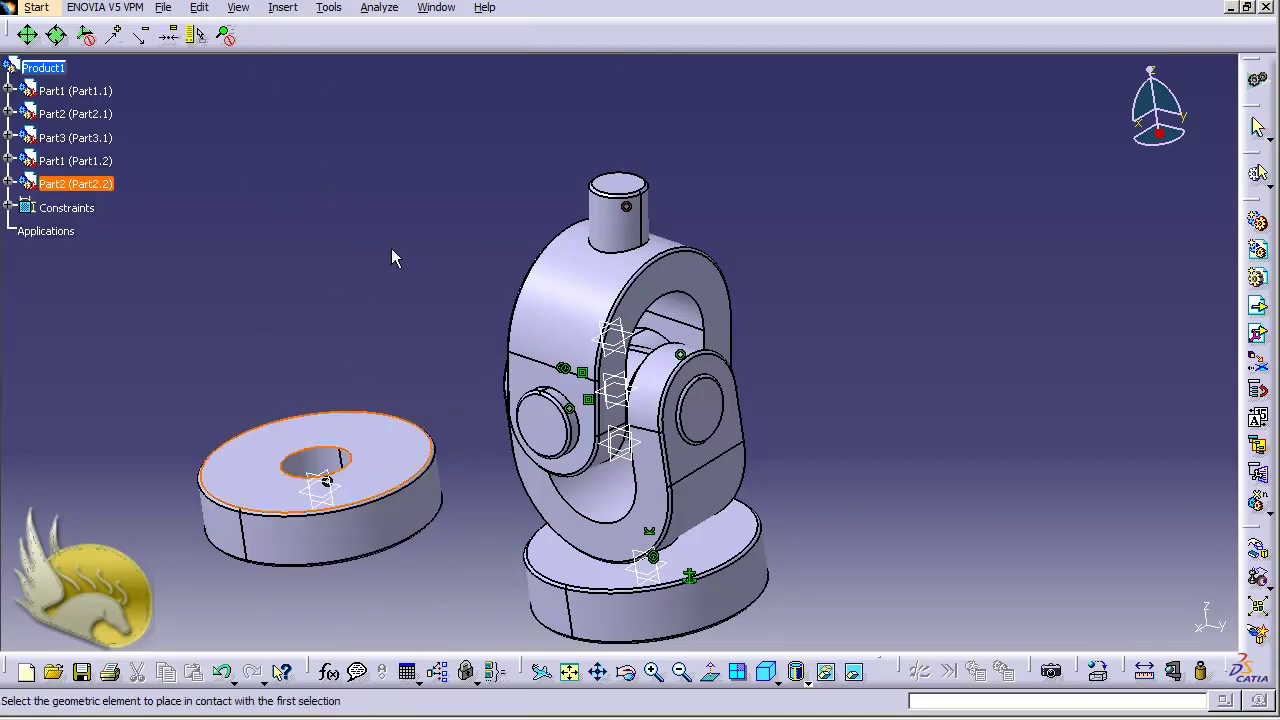
left_click(585, 280)
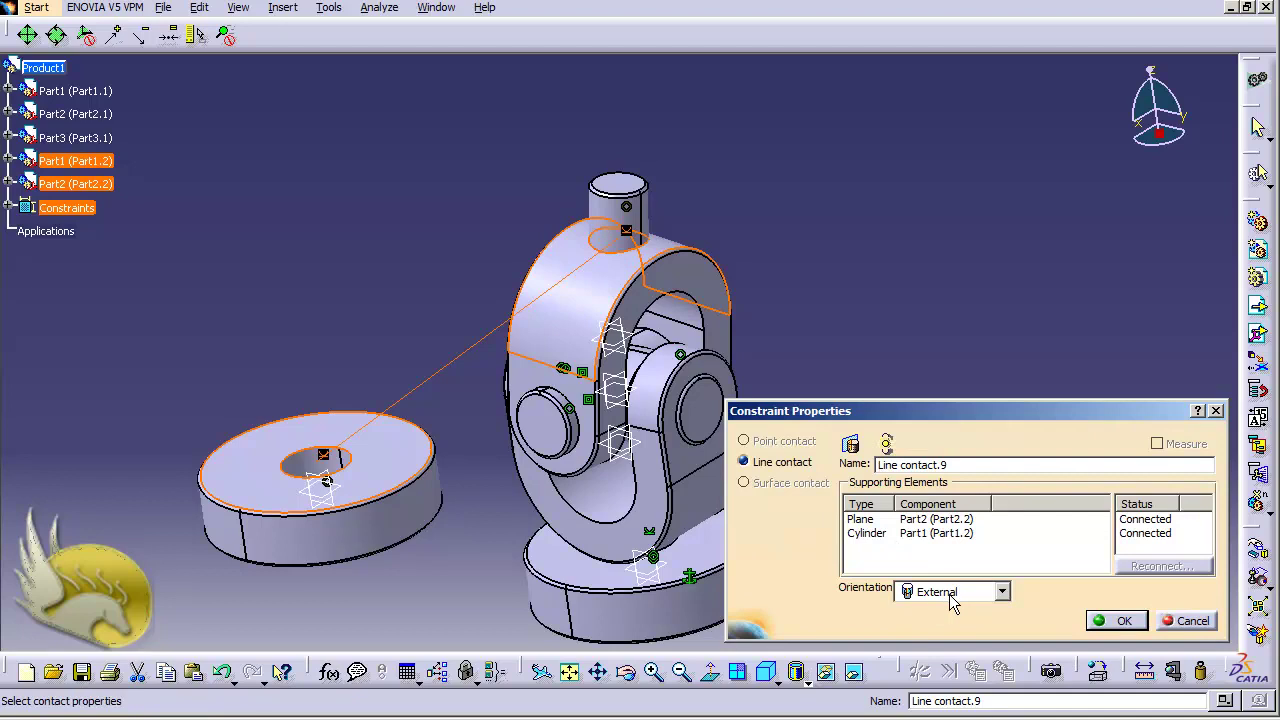
left_click(1103, 622)
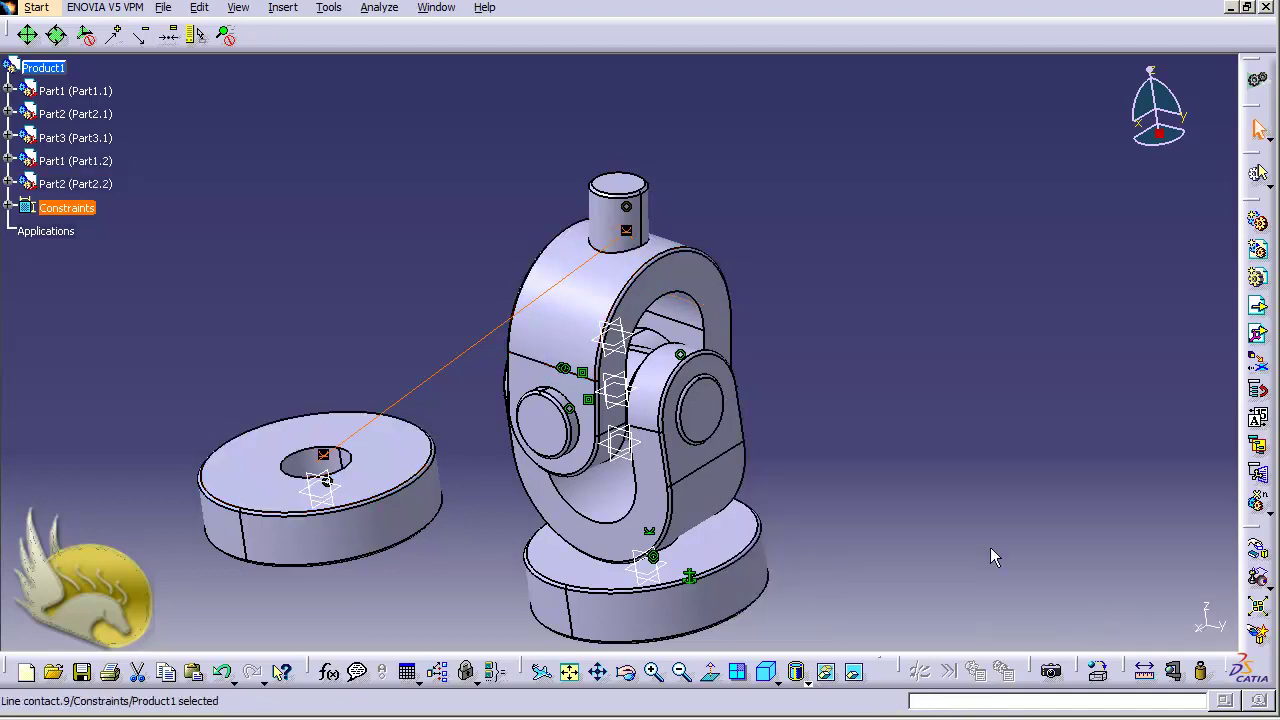
key("ctrl+u")
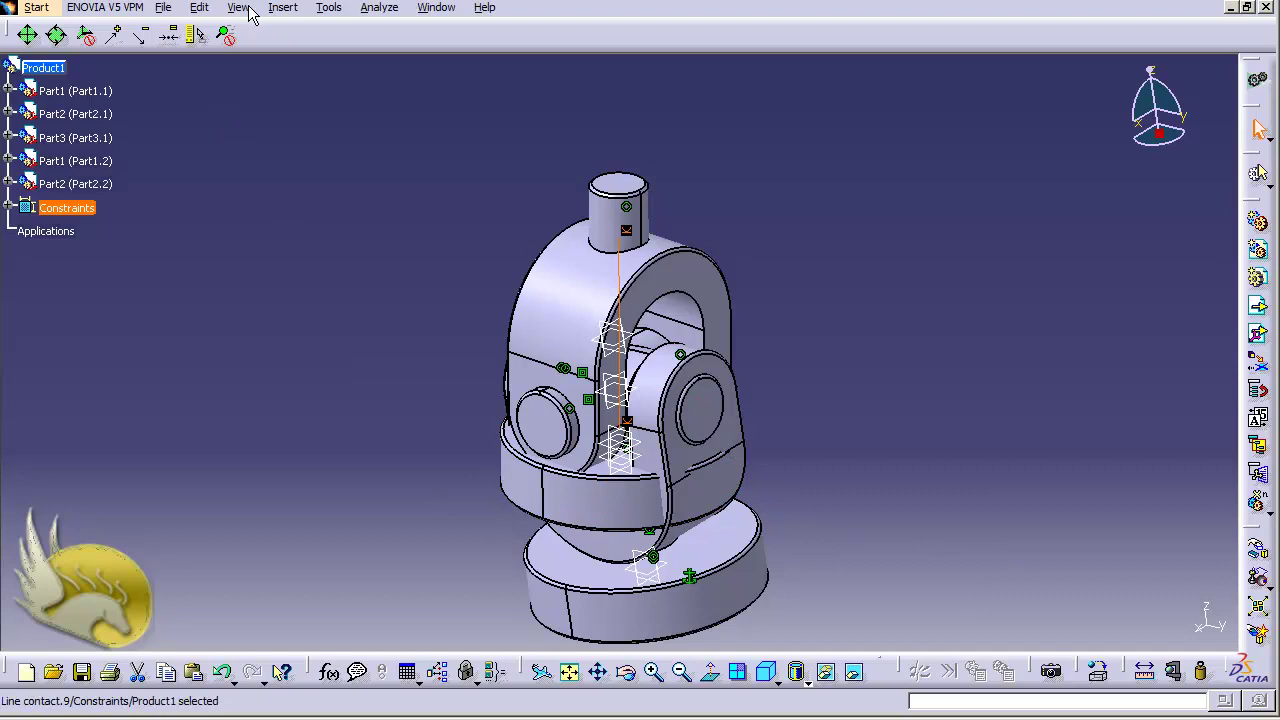
Step: Raise the second disc along the Z axis from around the joint to above the upper fork's shaft
left_click(199, 7)
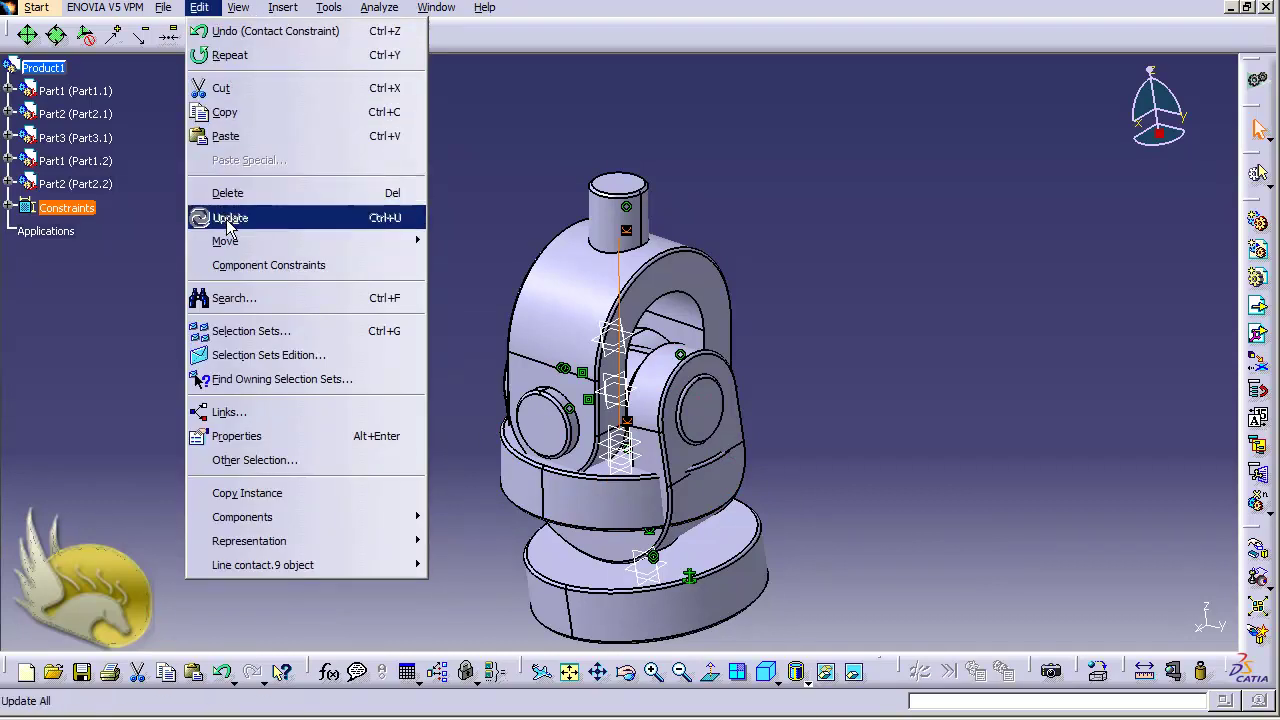
mouse_move(410, 241)
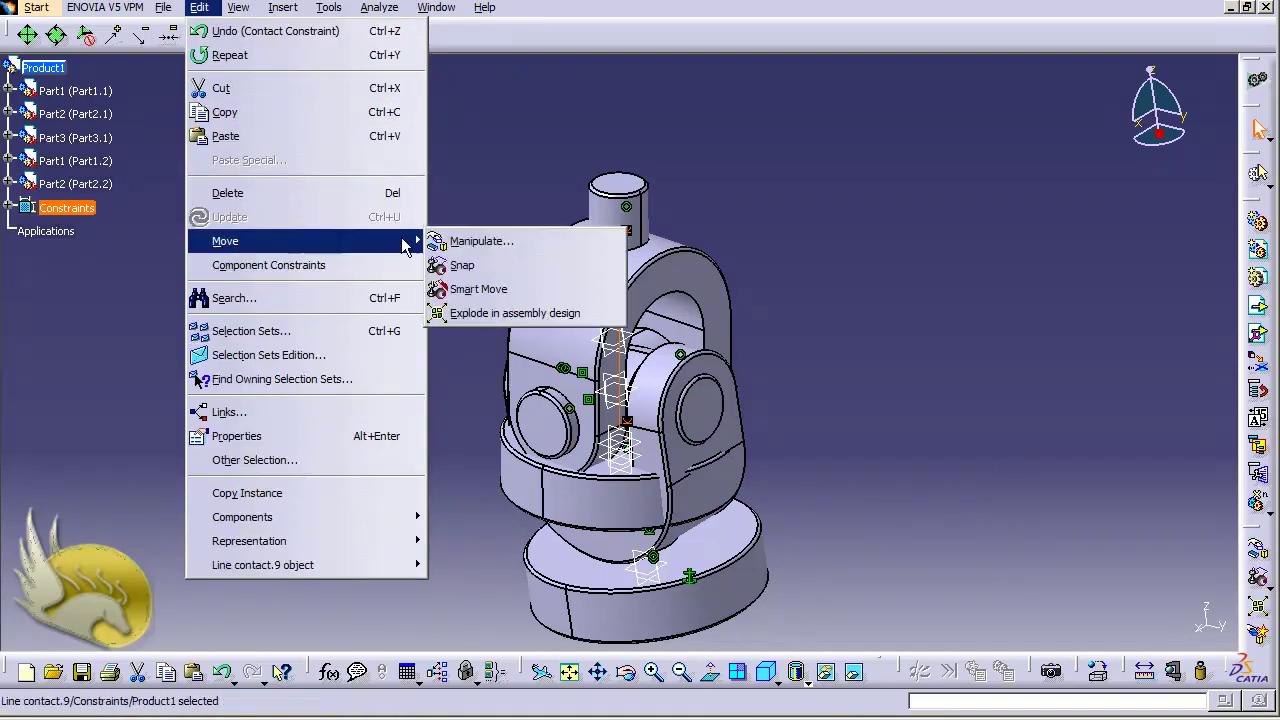
left_click(482, 241)
left_click_drag(536, 494, 536, 144)
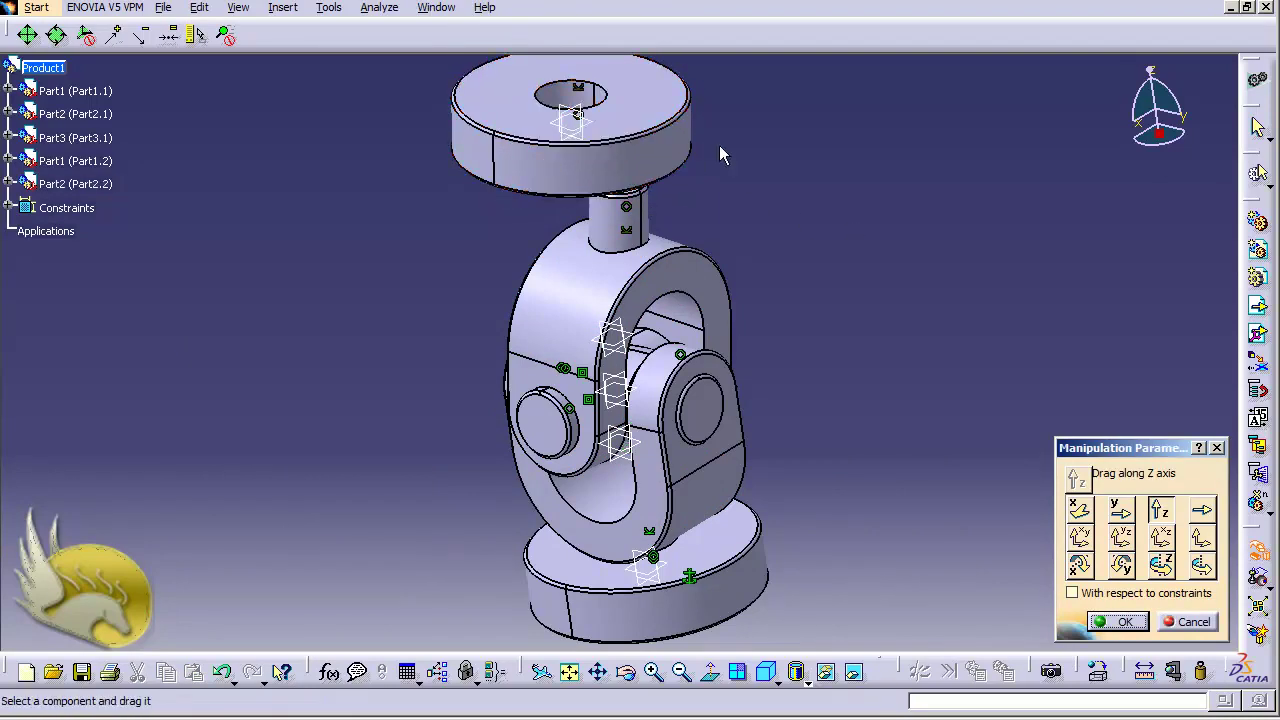
Step: Rotate the second disc about the Y axis and turn it over about the X axis, finishing the manipulation
left_click(1121, 566)
left_click_drag(572, 170, 548, 205)
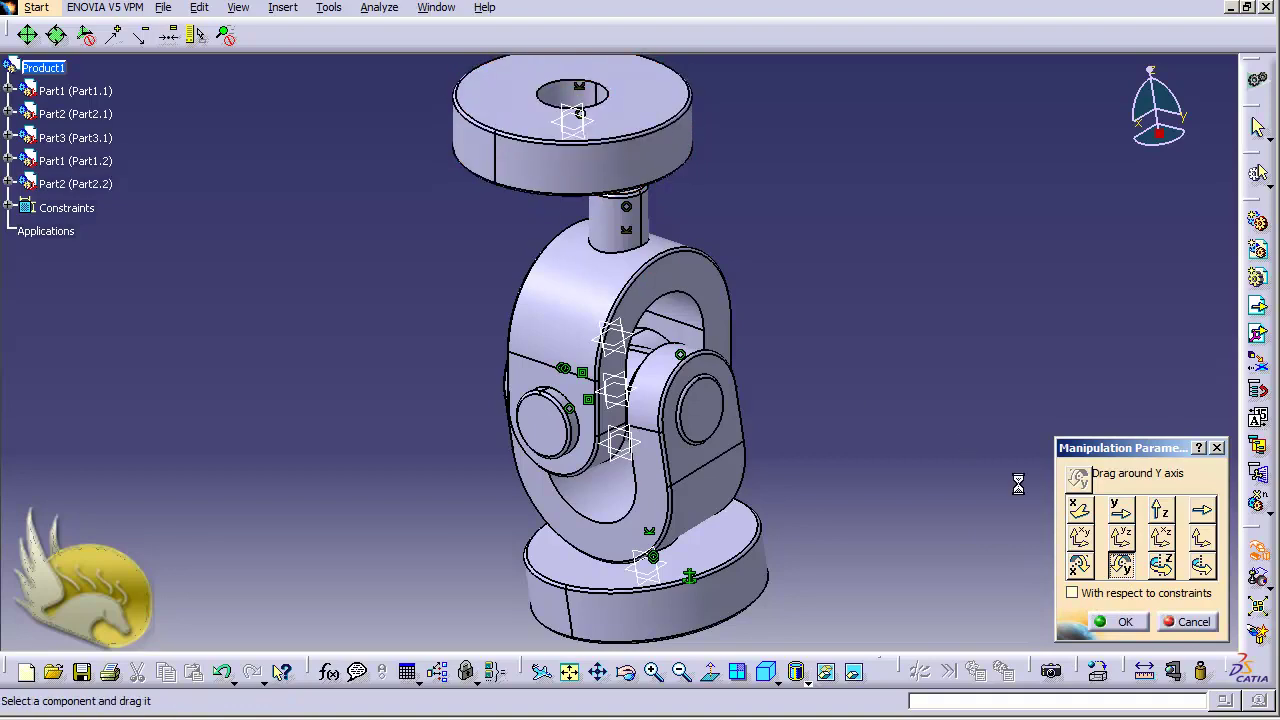
left_click(1079, 511)
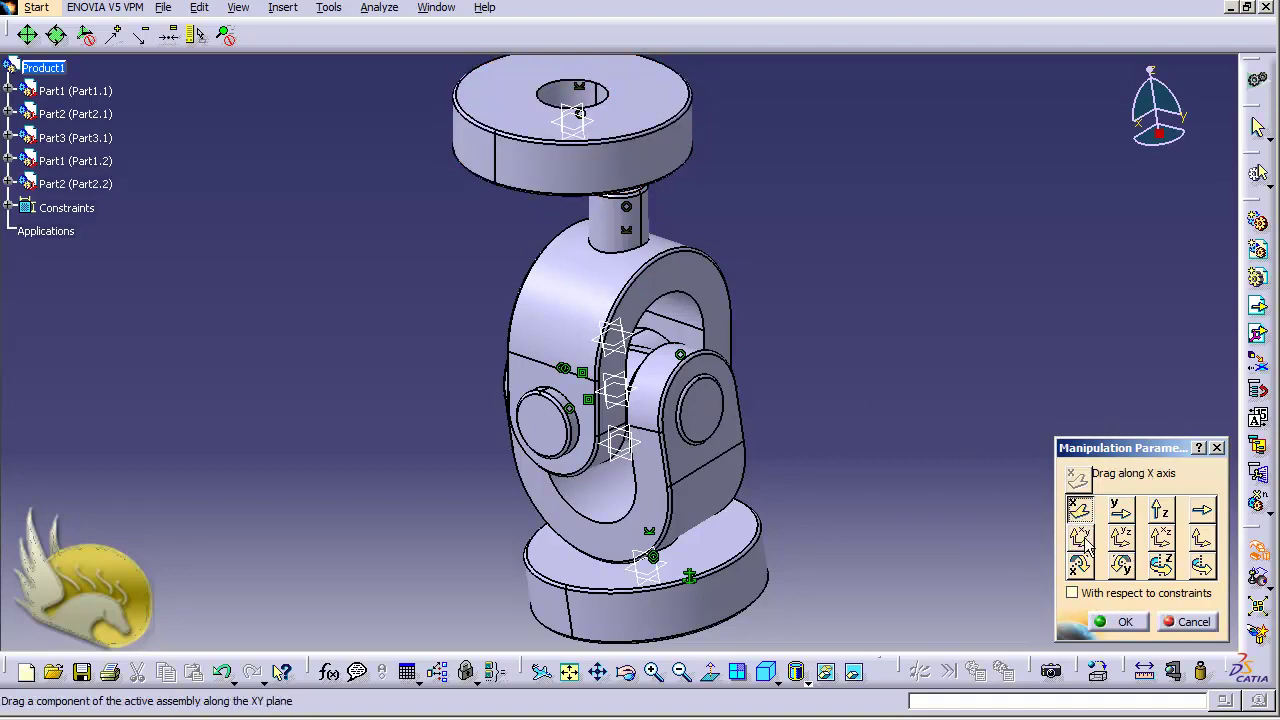
left_click(1079, 566)
left_click_drag(680, 192, 750, 700)
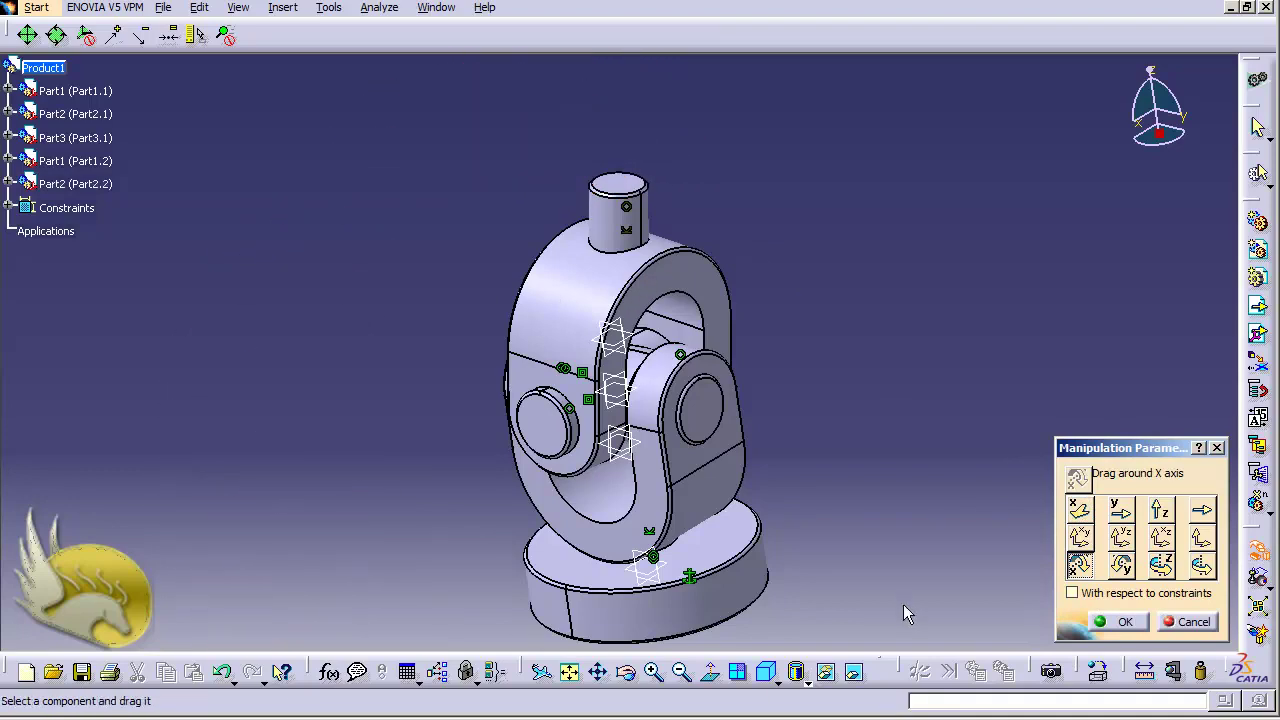
left_click(1112, 621)
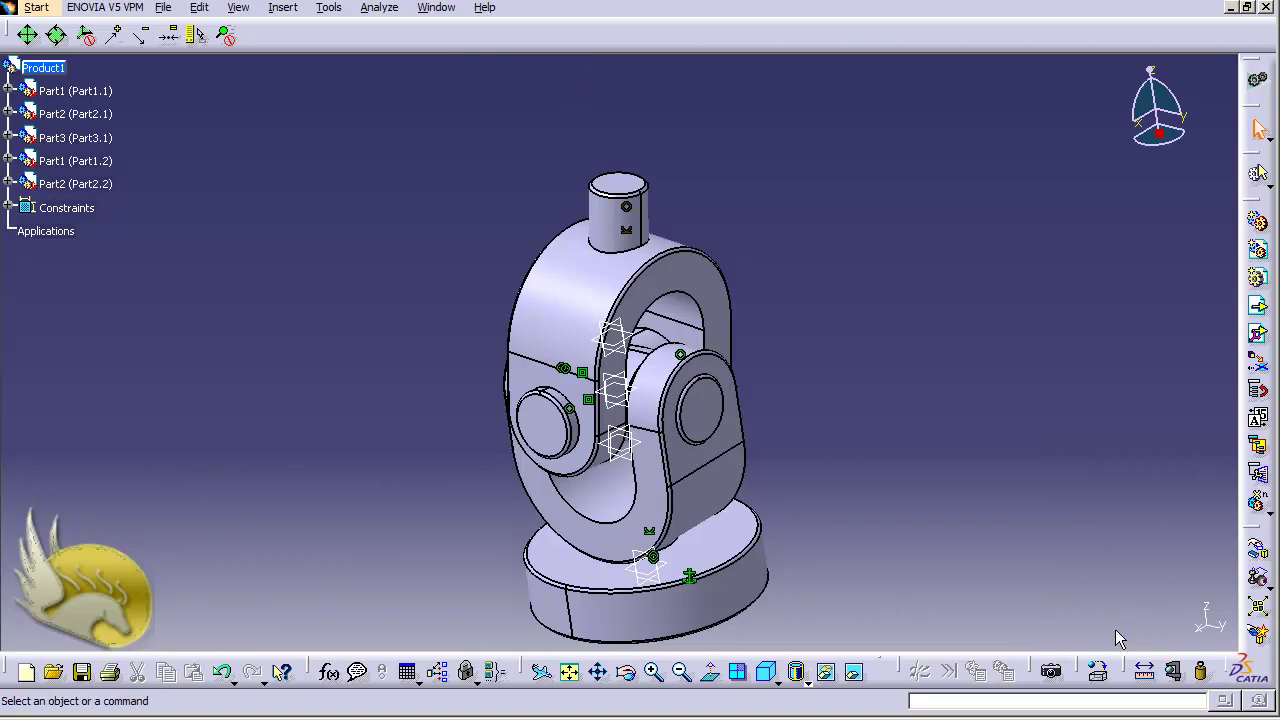
Step: Manipulate the second disc again, adjusting its tilt about the X axis and raising it along the Z axis above the upper fork's shaft
scroll(1118, 640, "up", 2)
scroll(1118, 640, "down", 8)
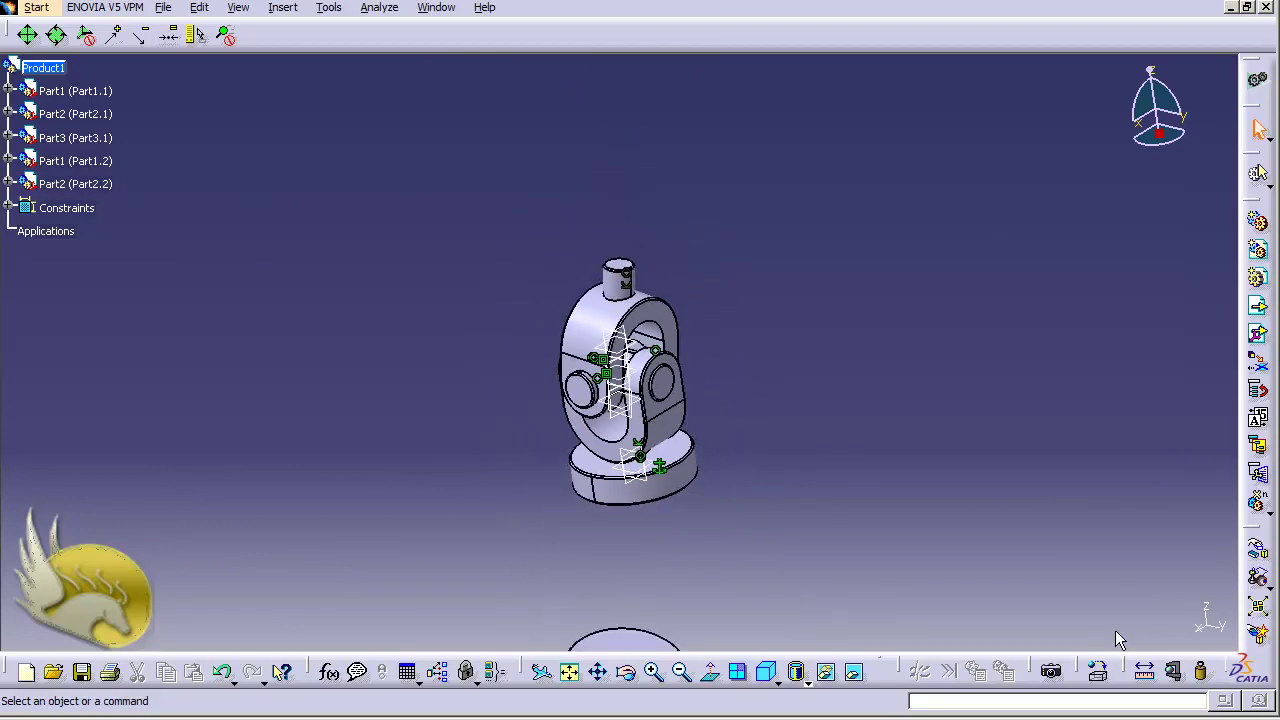
key("ctrl+Up")
key("ctrl+Up")
key("ctrl+Down")
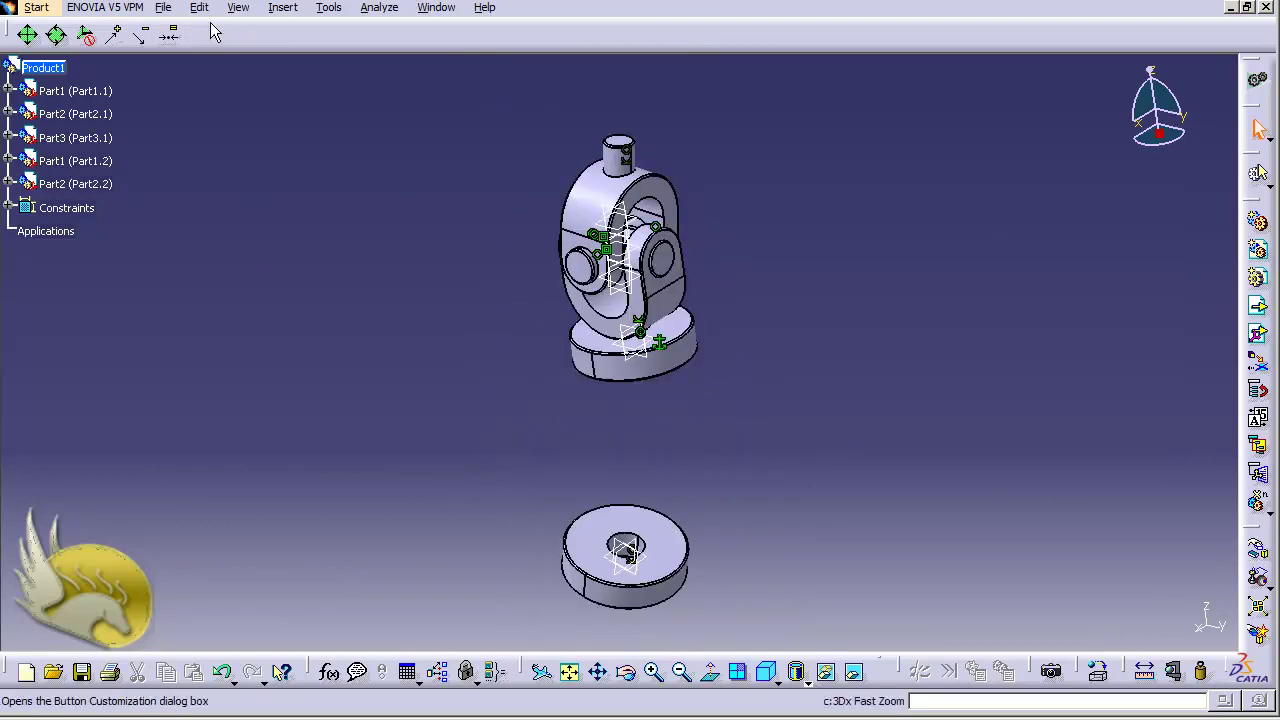
left_click(199, 8)
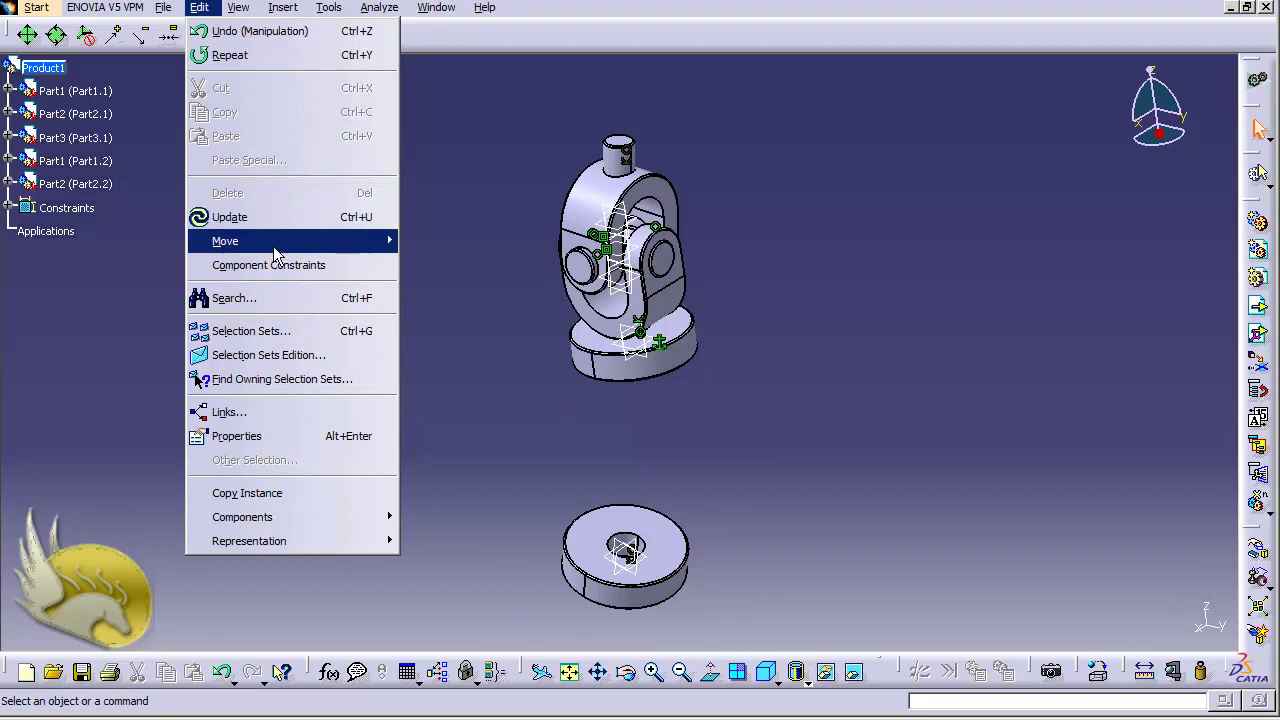
mouse_move(260, 241)
left_click(445, 241)
left_click_drag(598, 568, 695, 502)
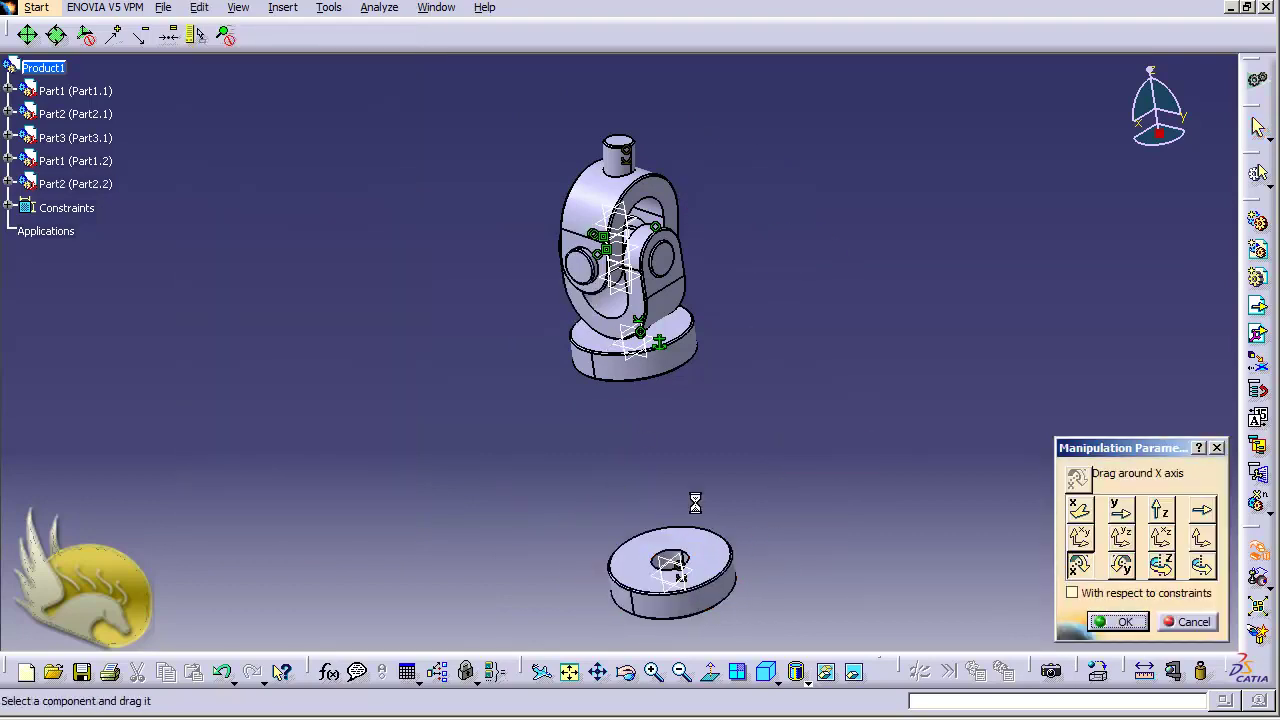
left_click(1160, 511)
left_click_drag(674, 568, 680, 570)
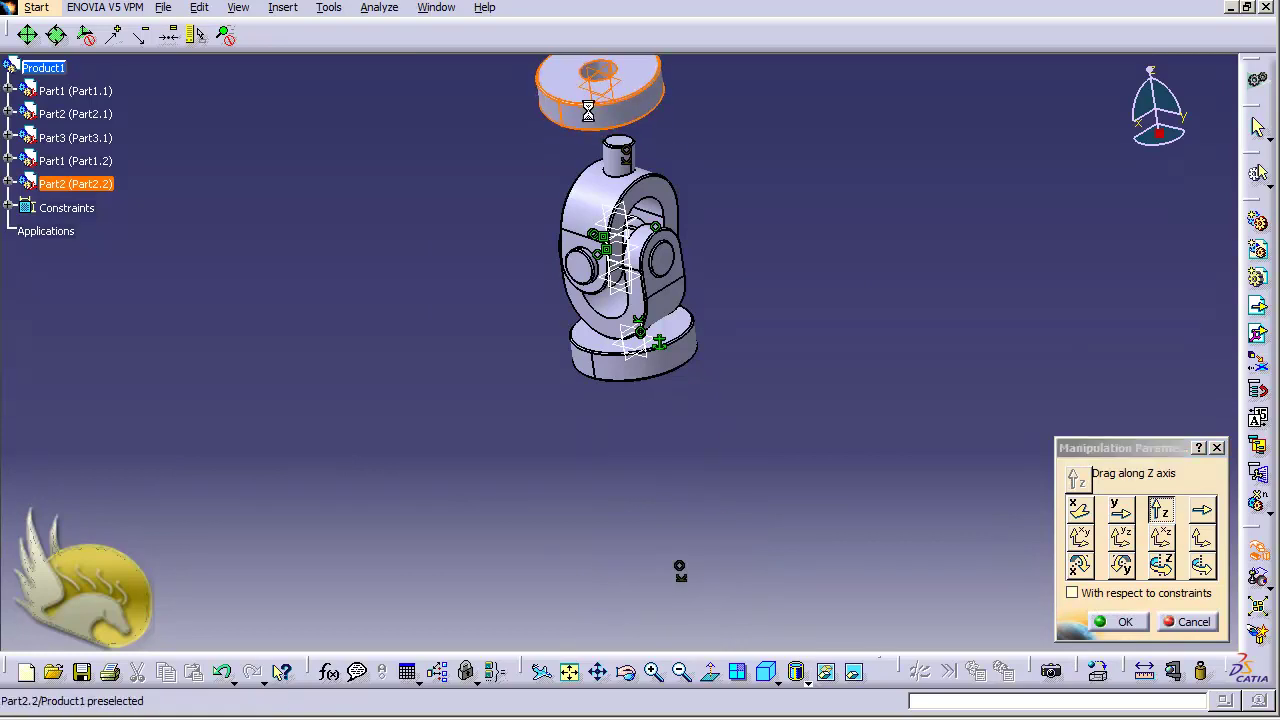
left_click(1118, 621)
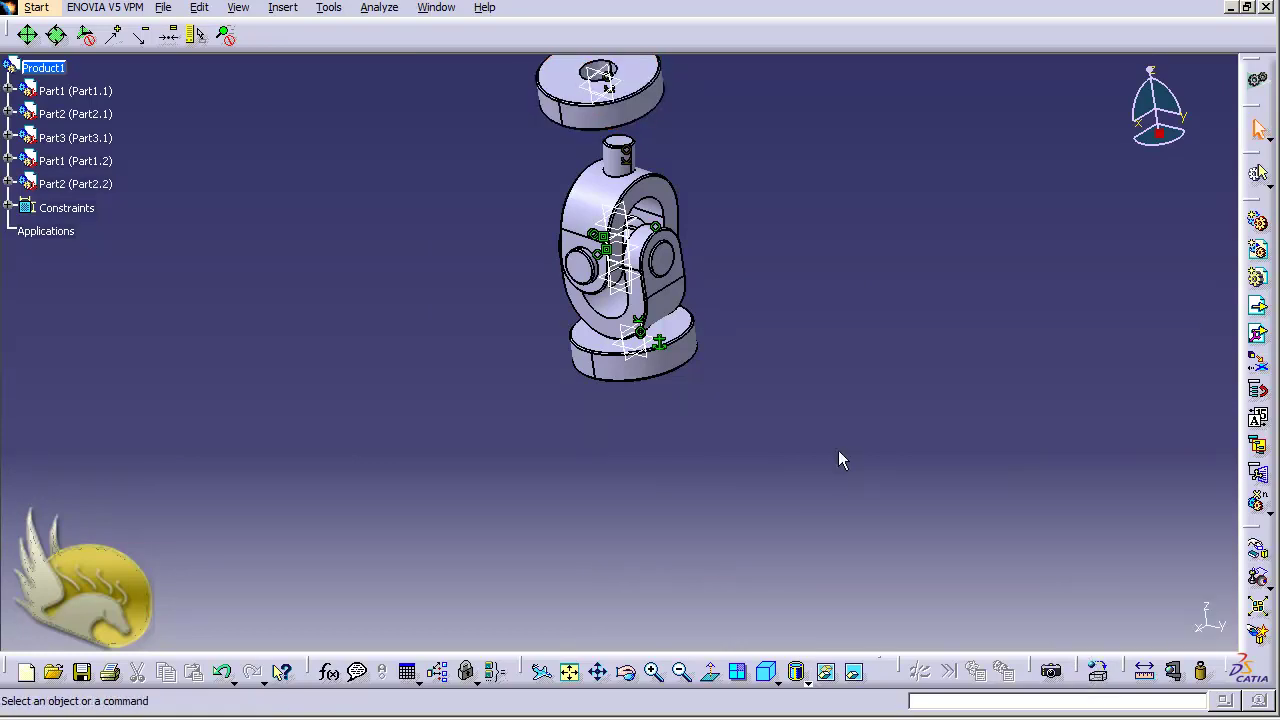
Step: Update the assembly to seat the turned-over second disc on the upper fork's shaft
key("ctrl+u")
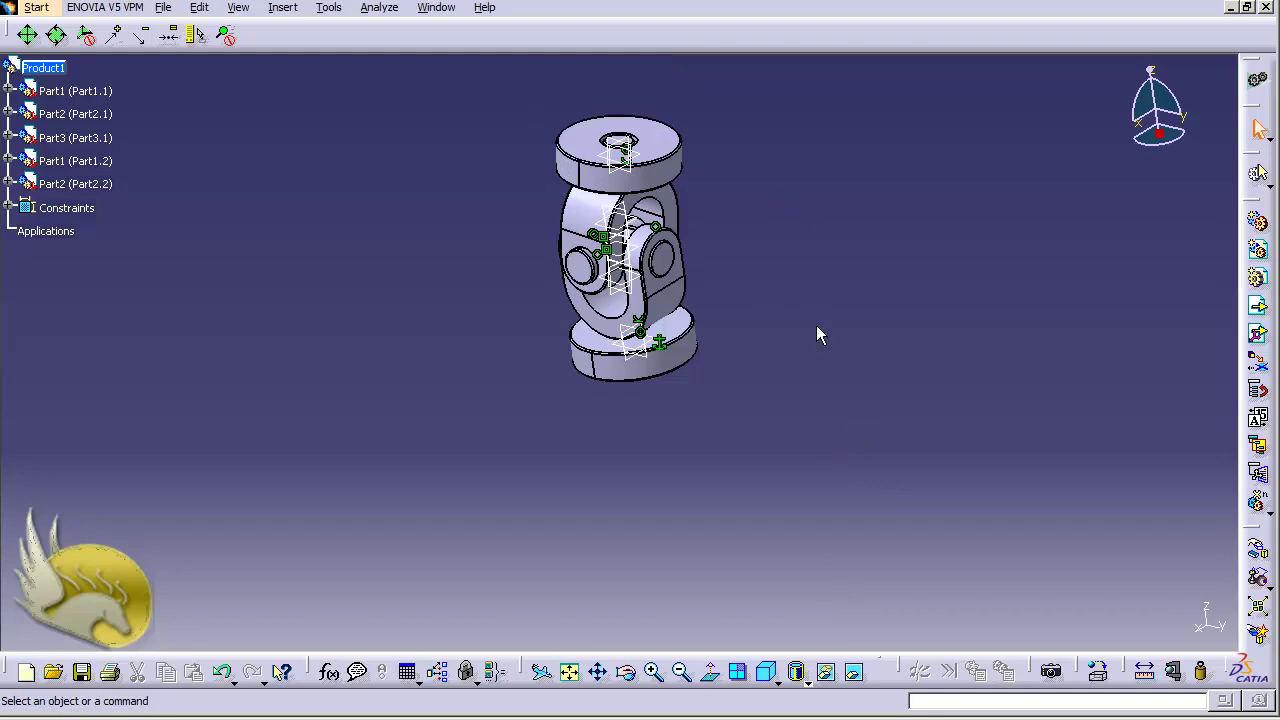
key("ctrl+Down")
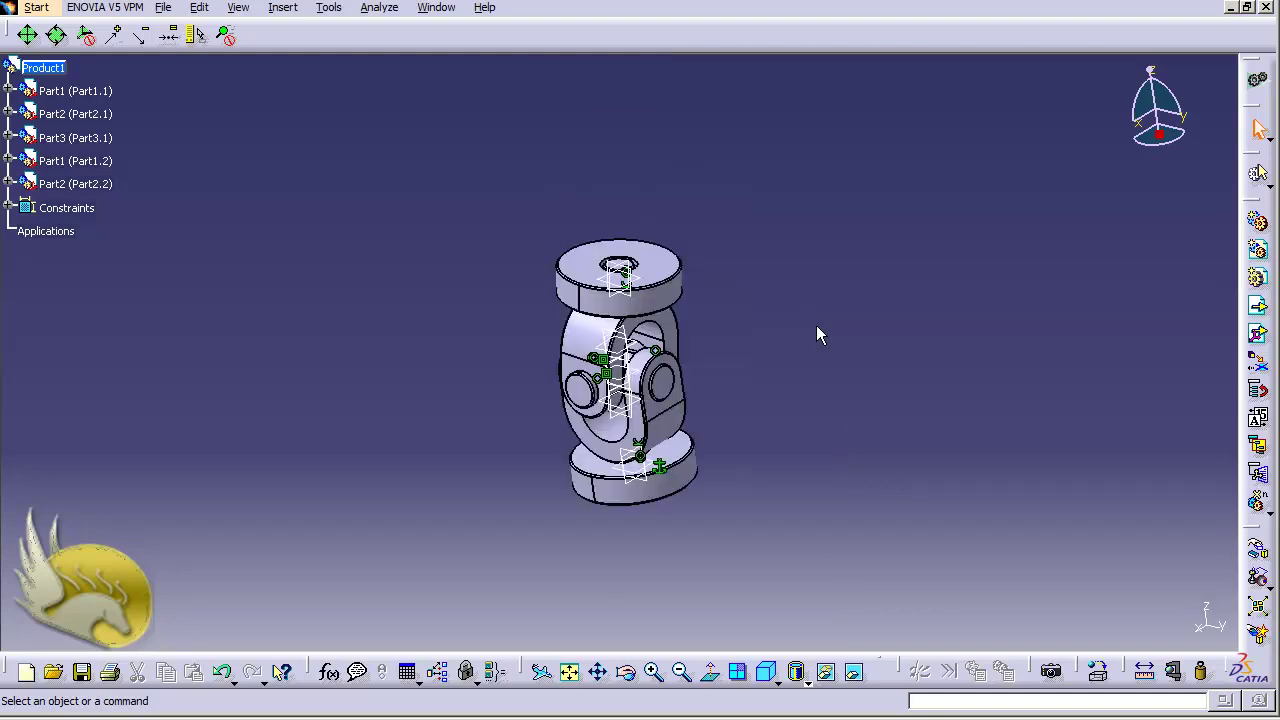
scroll(817, 327, "up", 5)
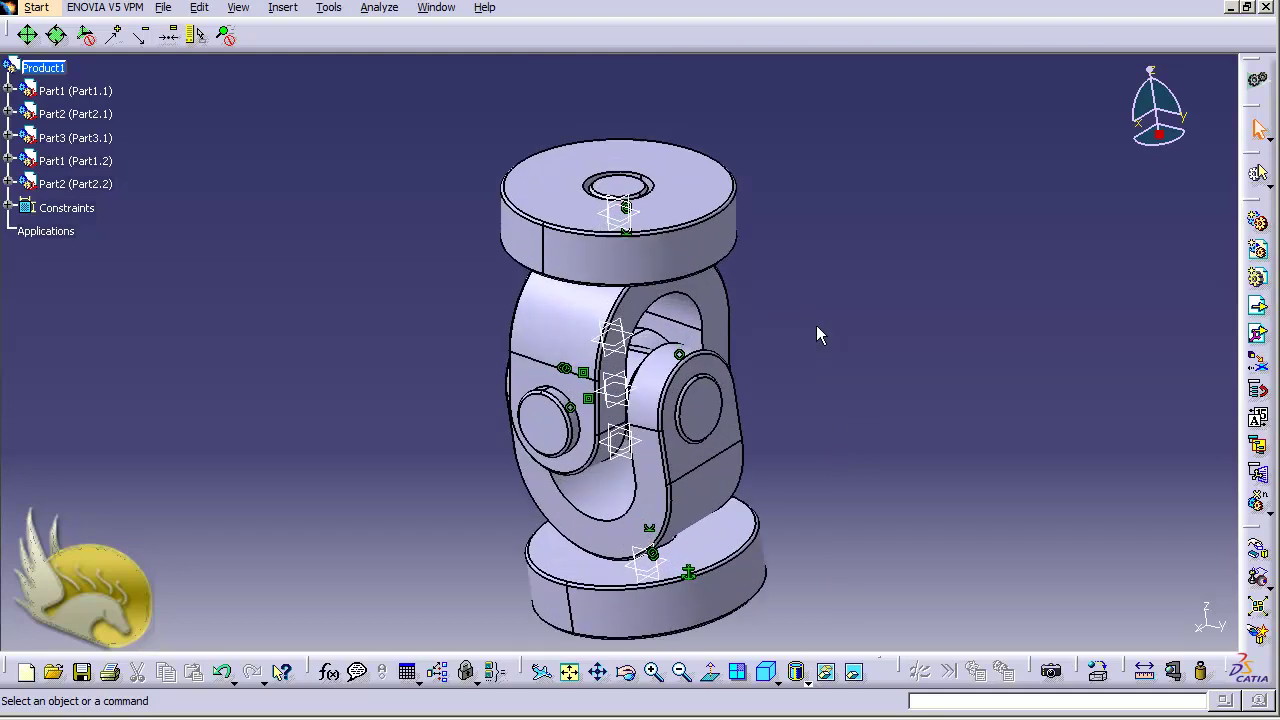